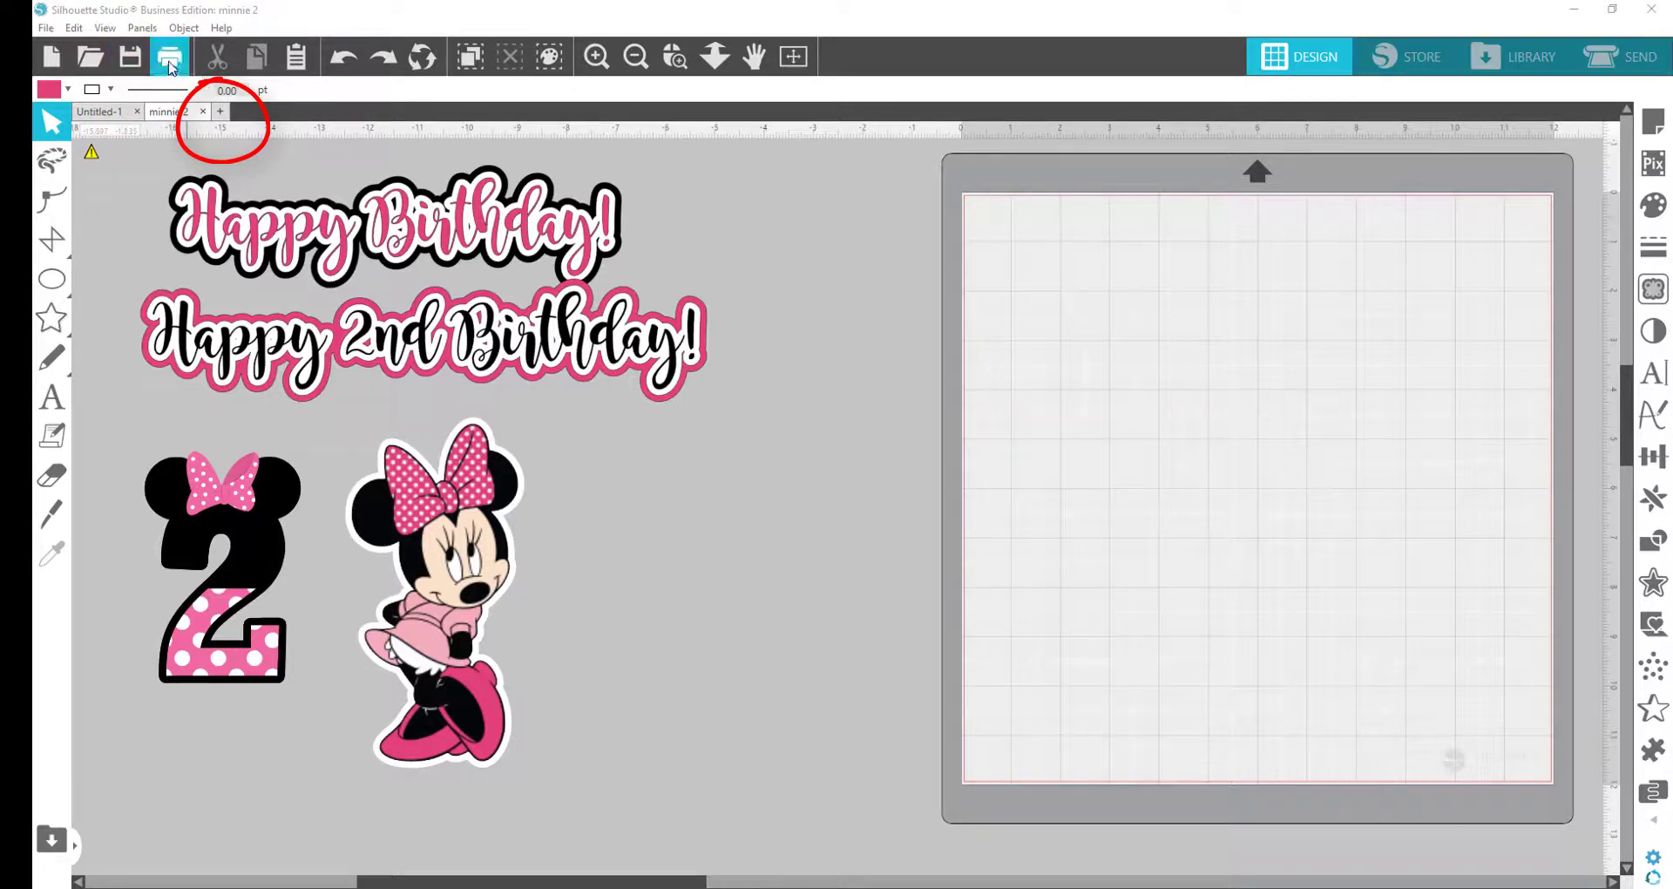
Create a new blank document and dismiss the page setup options.
{"action": "left_click", "coordinate": [222, 112]}
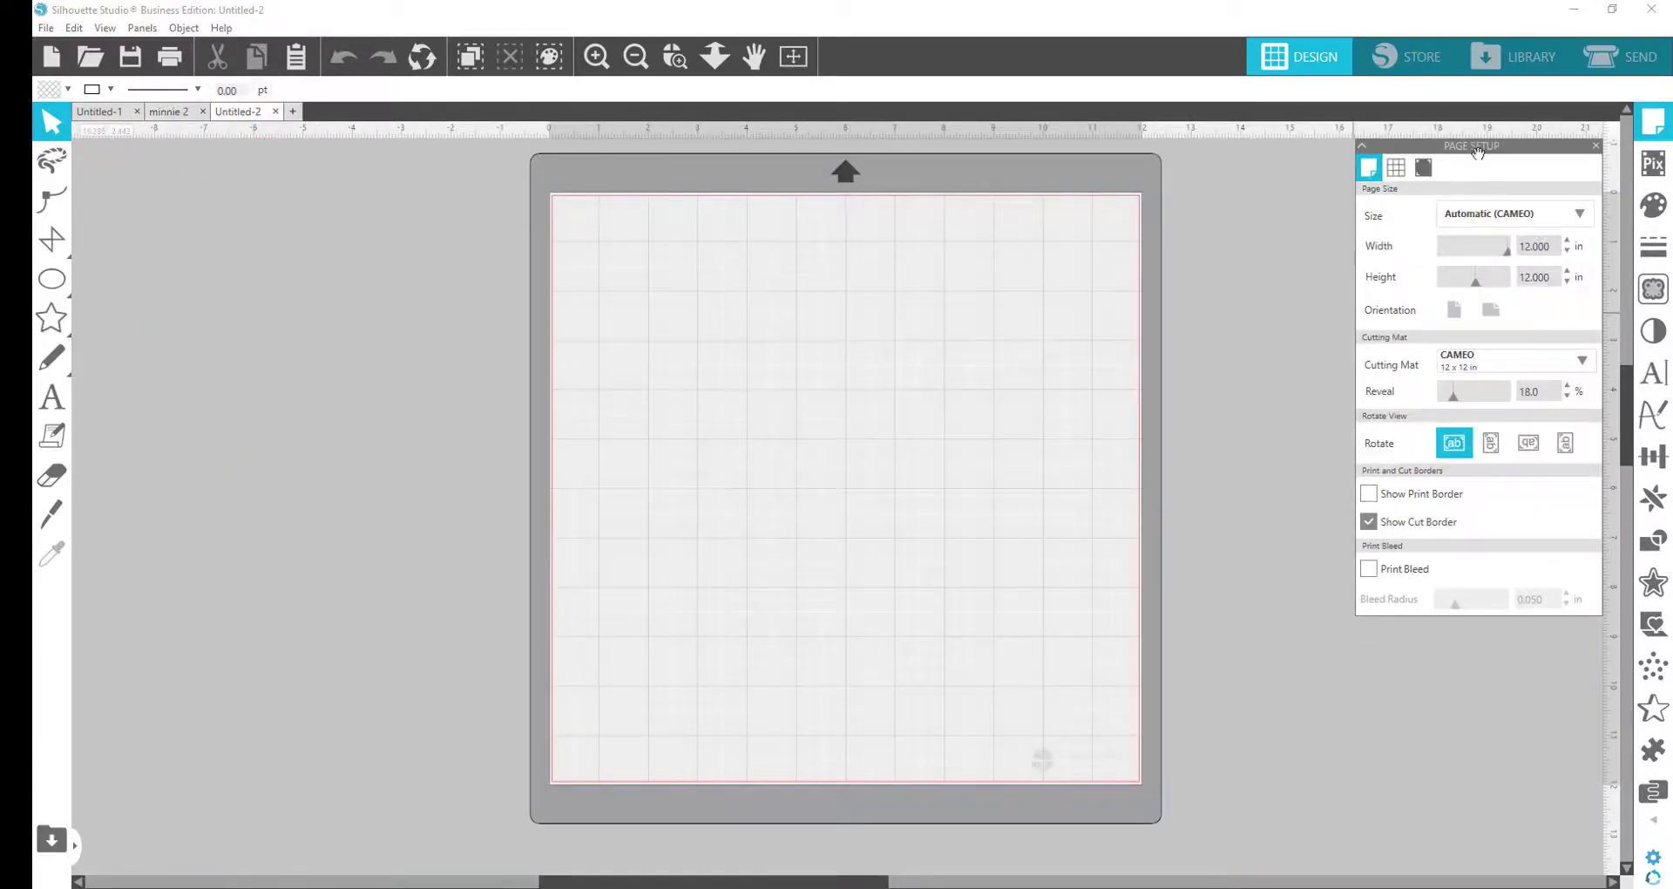
{"action": "left_click_drag", "start_coordinate": [1477, 148], "coordinate": [1424, 171]}
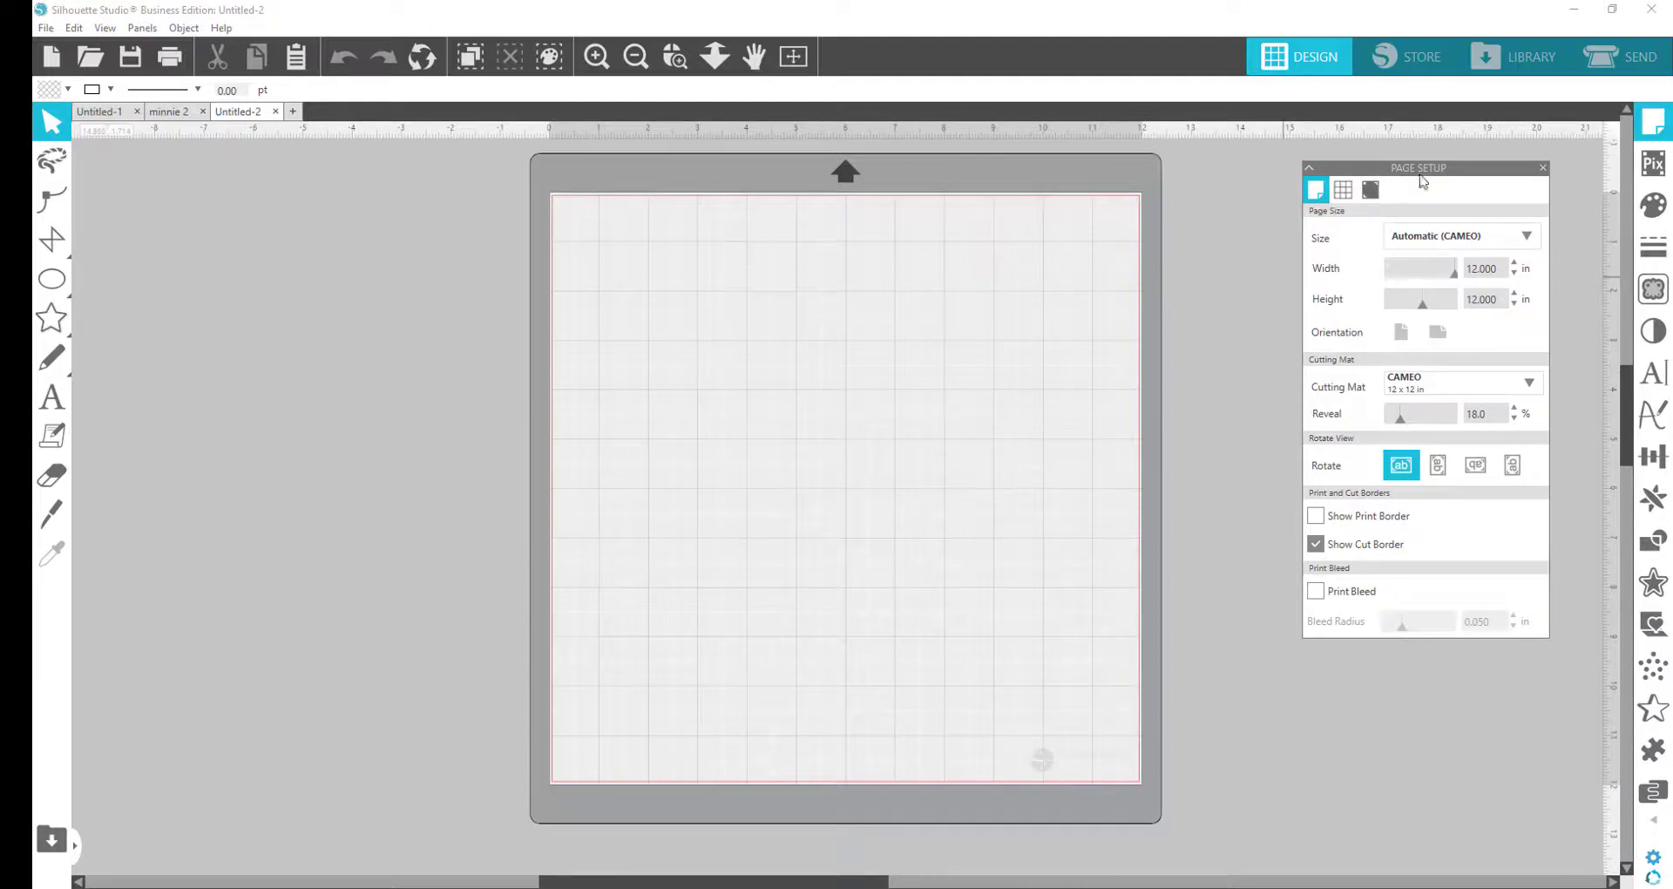
{"action": "left_click", "coordinate": [1543, 169]}
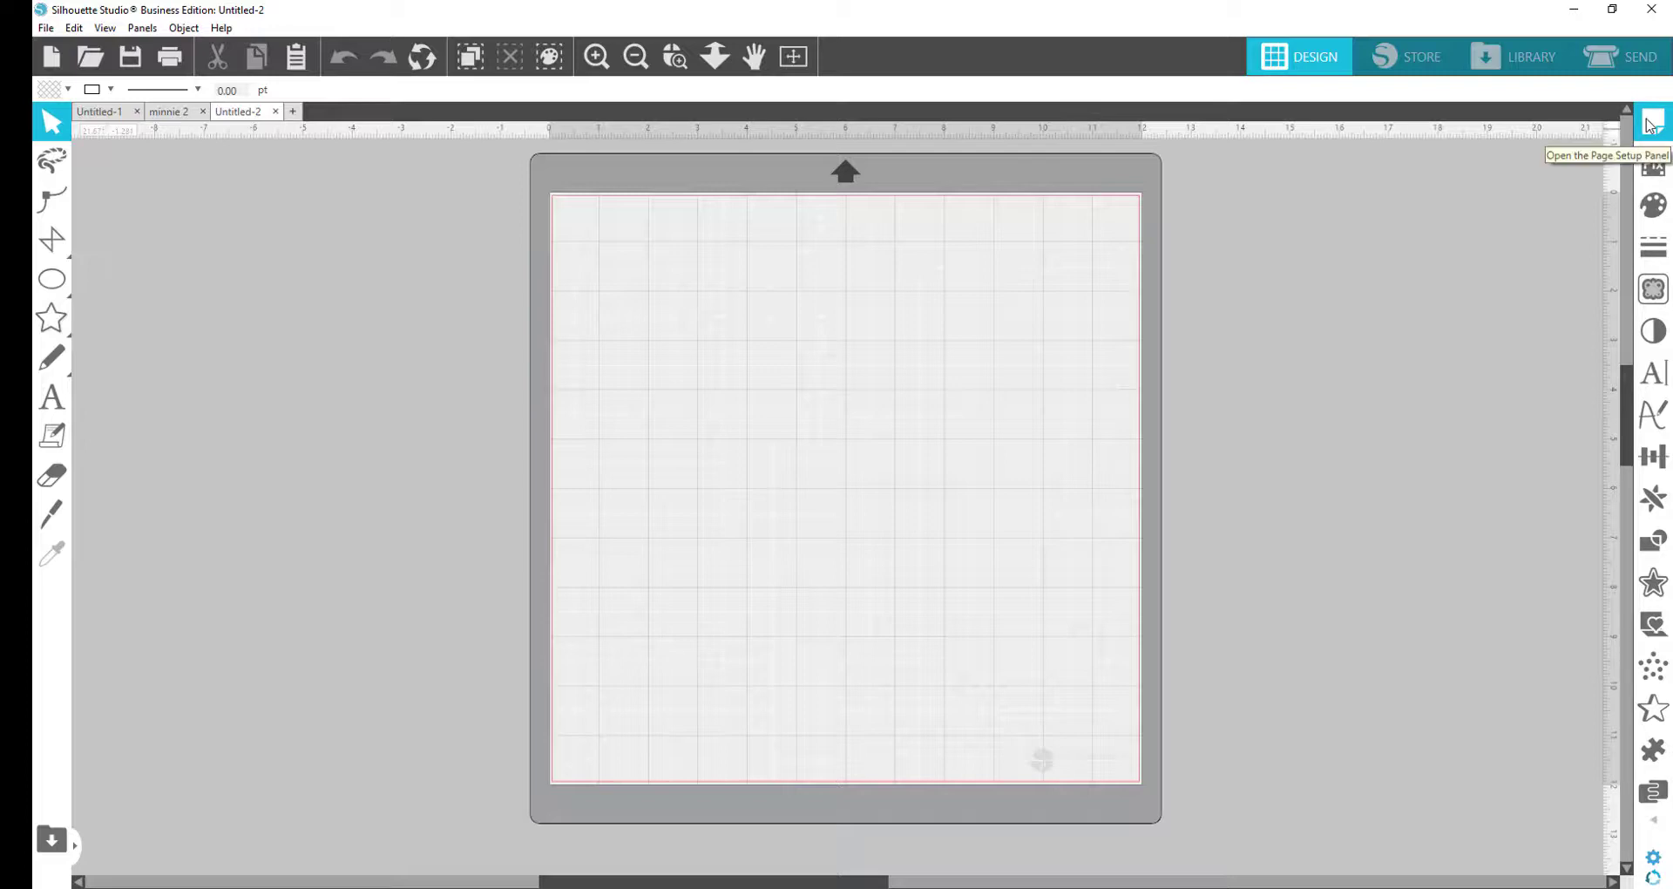
{"action": "left_click", "coordinate": [1653, 129]}
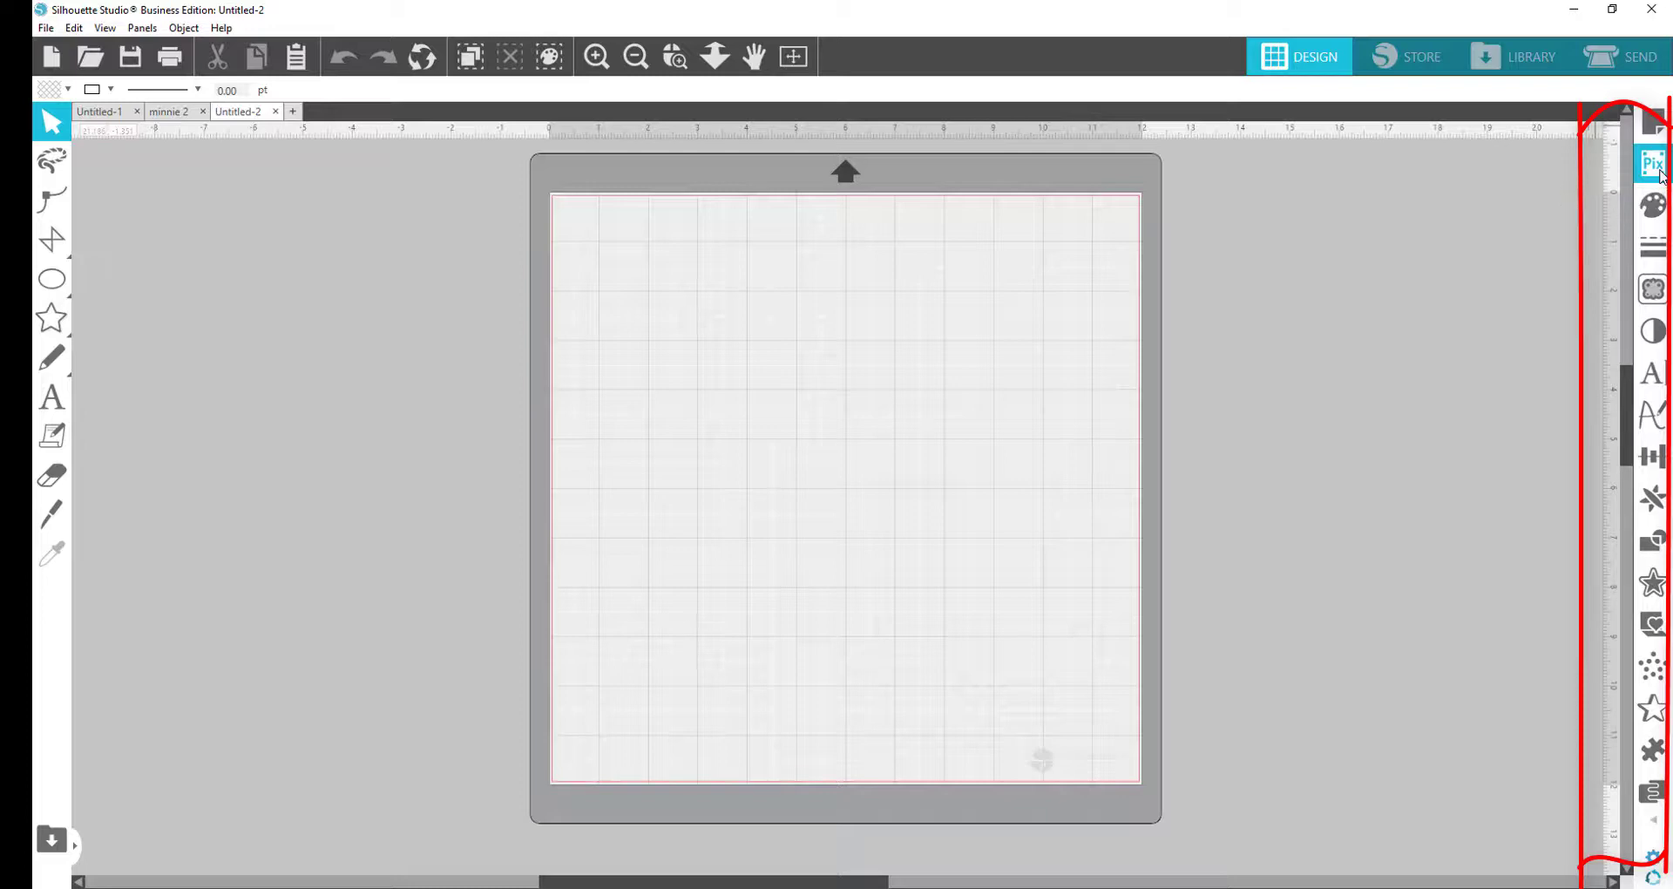
{"action": "left_click", "coordinate": [1657, 173]}
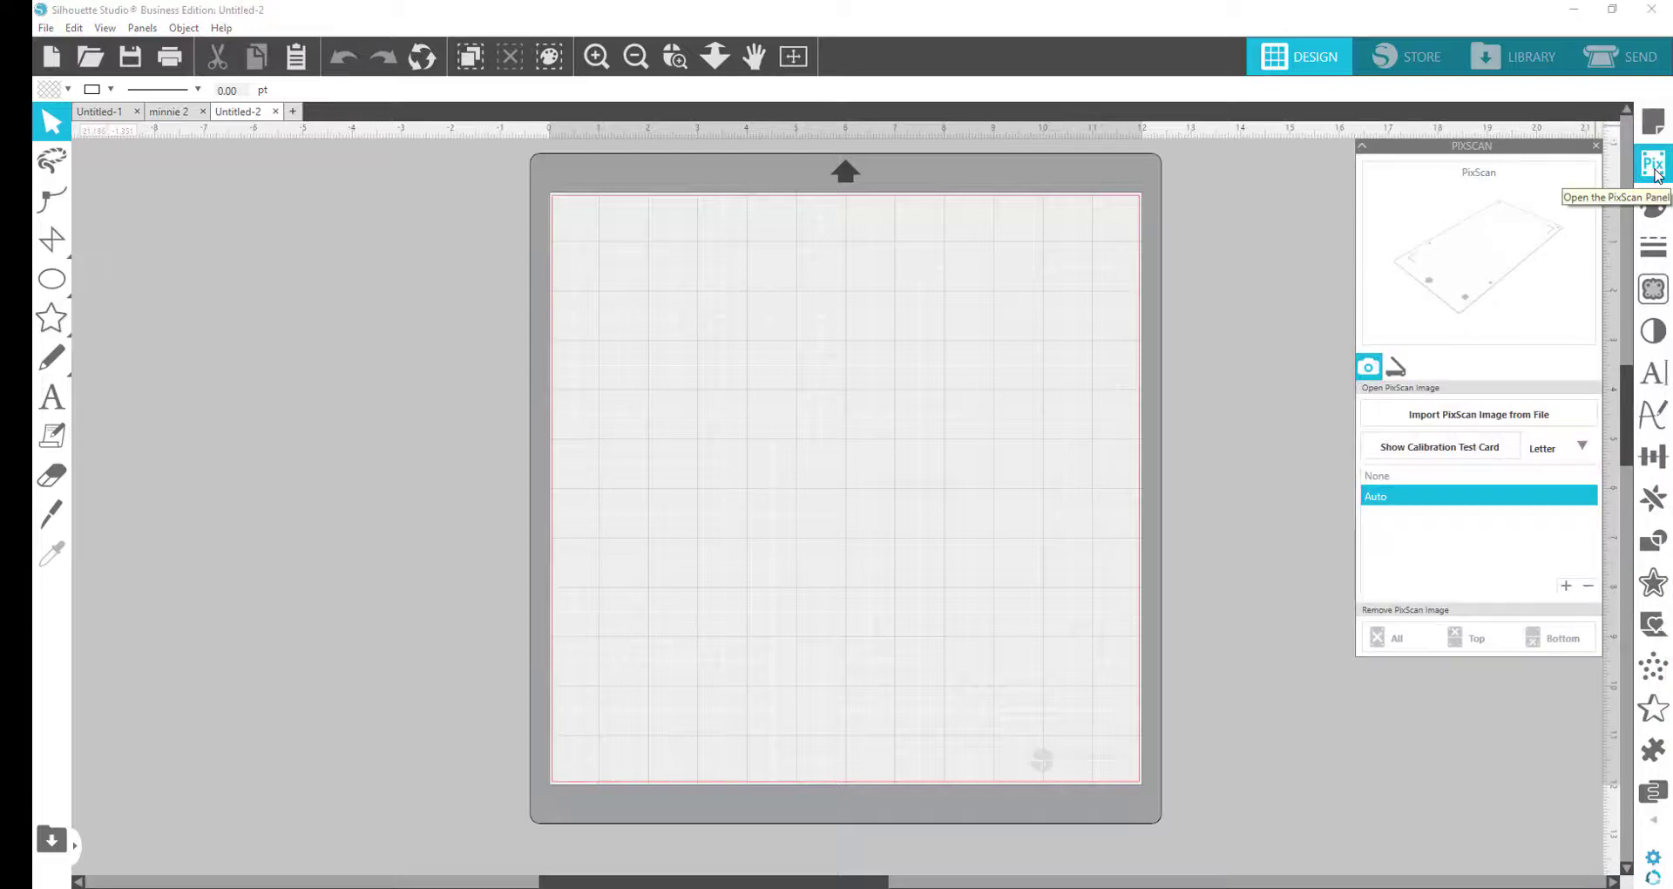
{"action": "left_click", "coordinate": [1596, 146]}
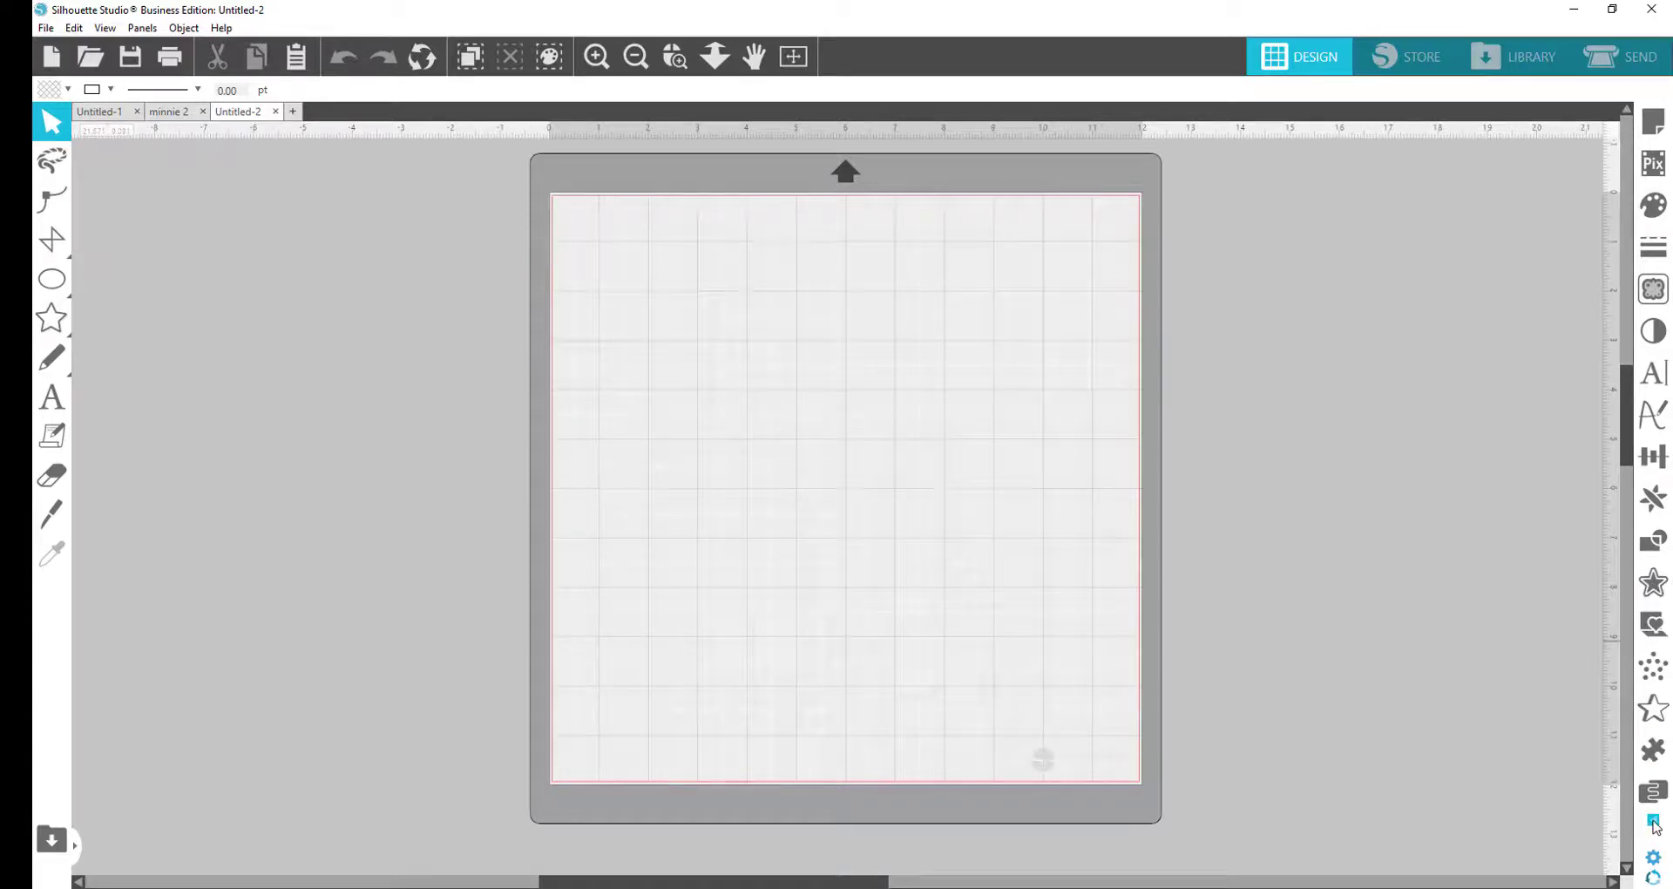
{"action": "left_click", "coordinate": [1652, 820]}
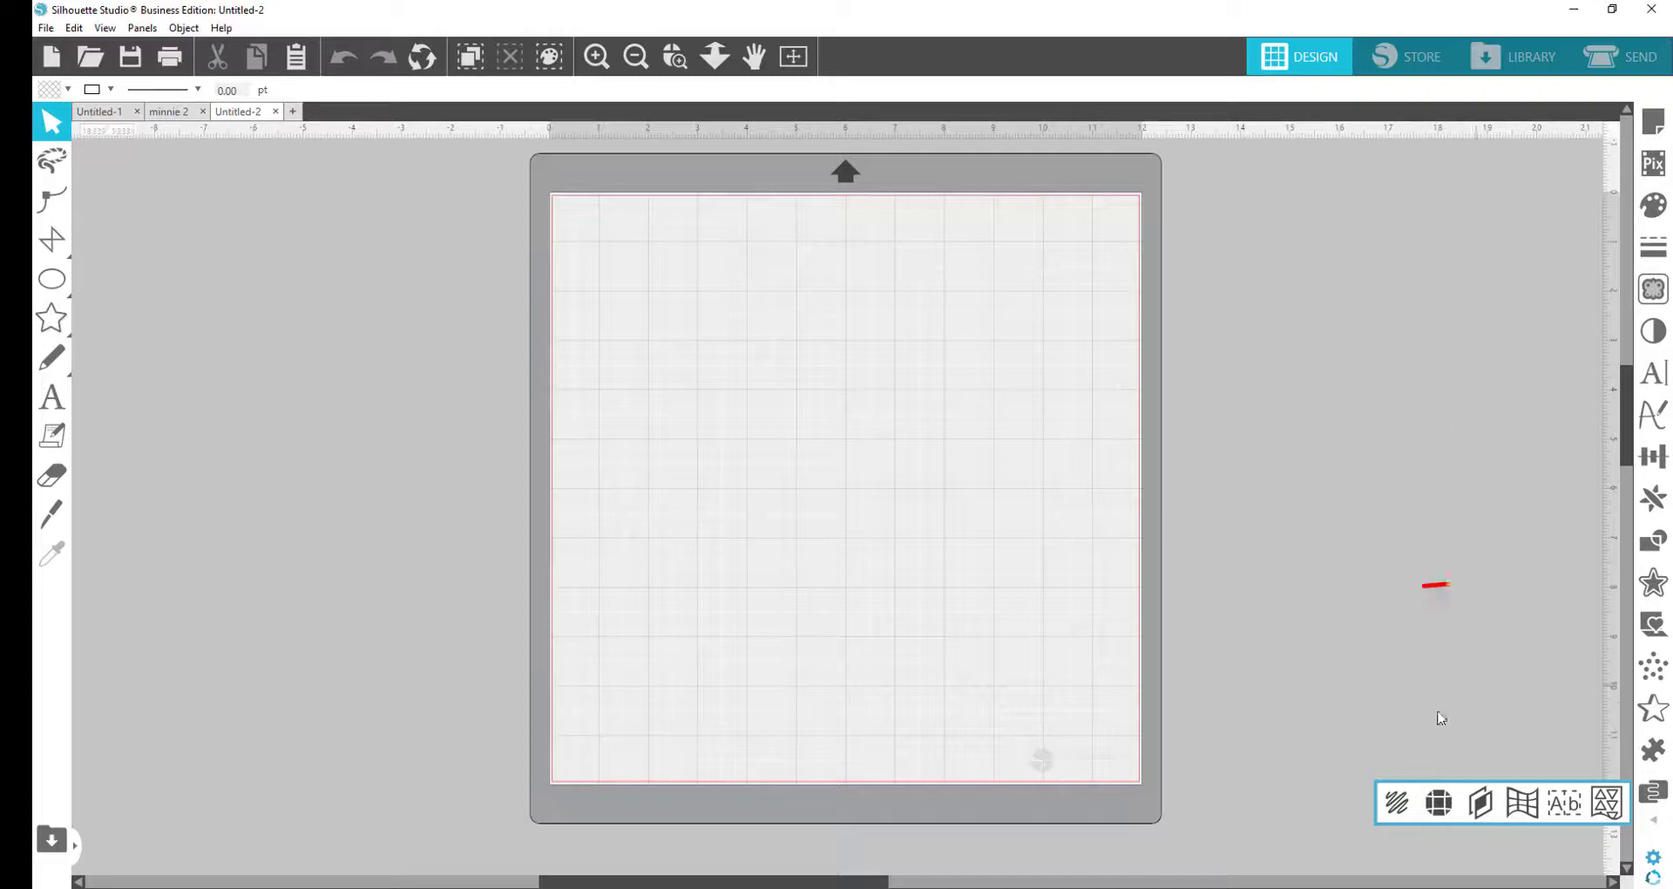
{"action": "left_click", "coordinate": [1440, 797]}
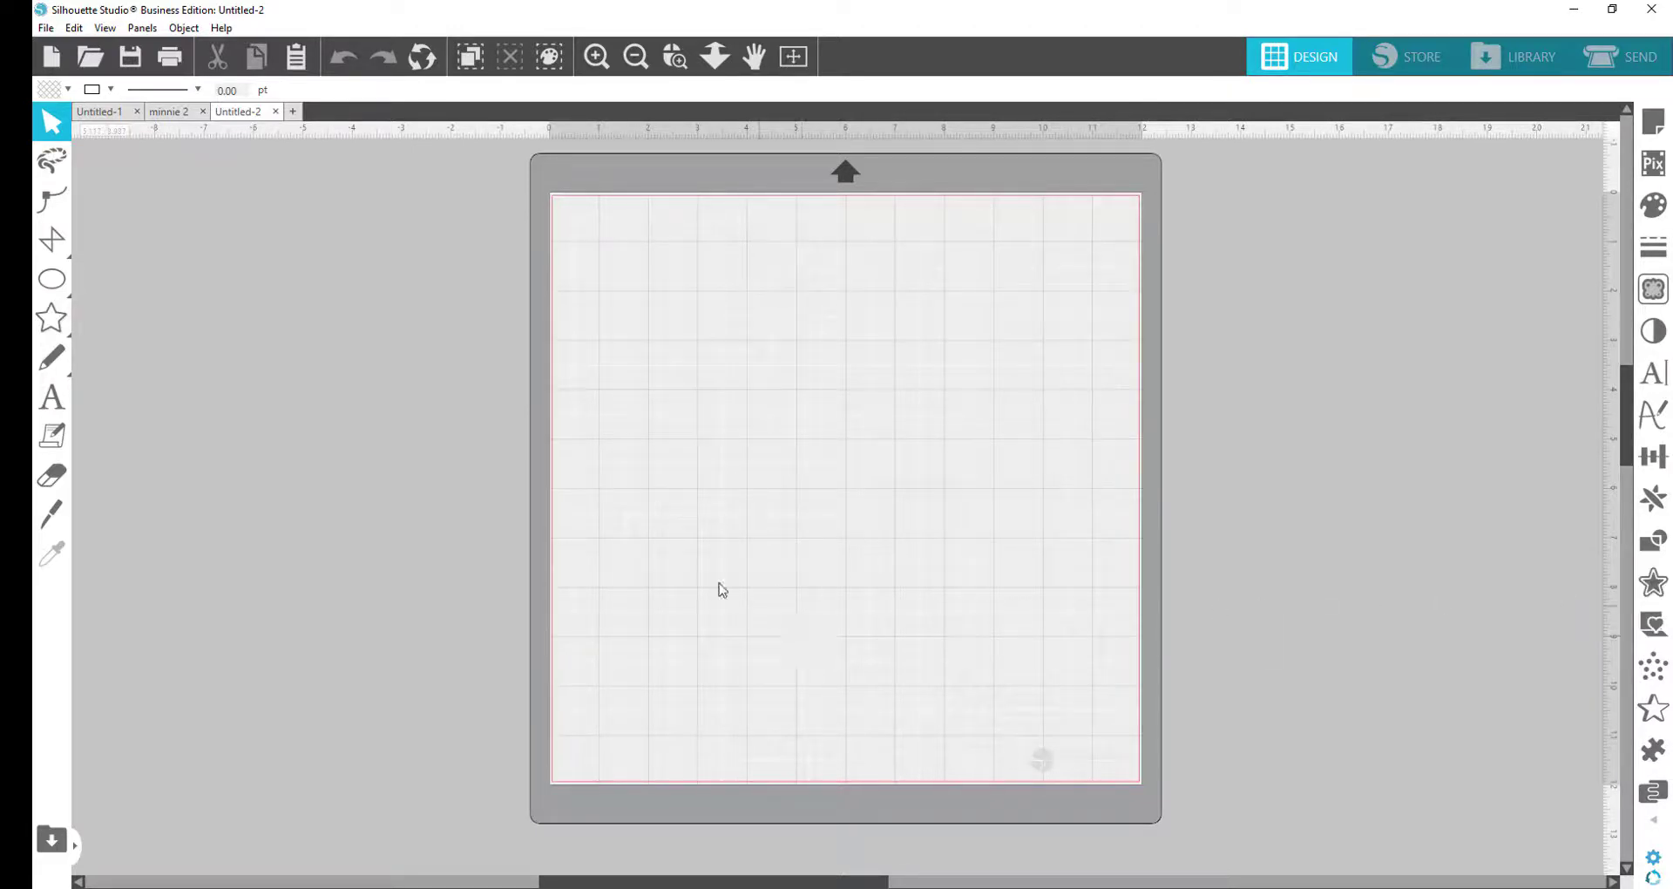
Draw a circle about 3.33 in wide near the middle of the page and fill it with orange.
{"action": "left_click", "coordinate": [54, 283]}
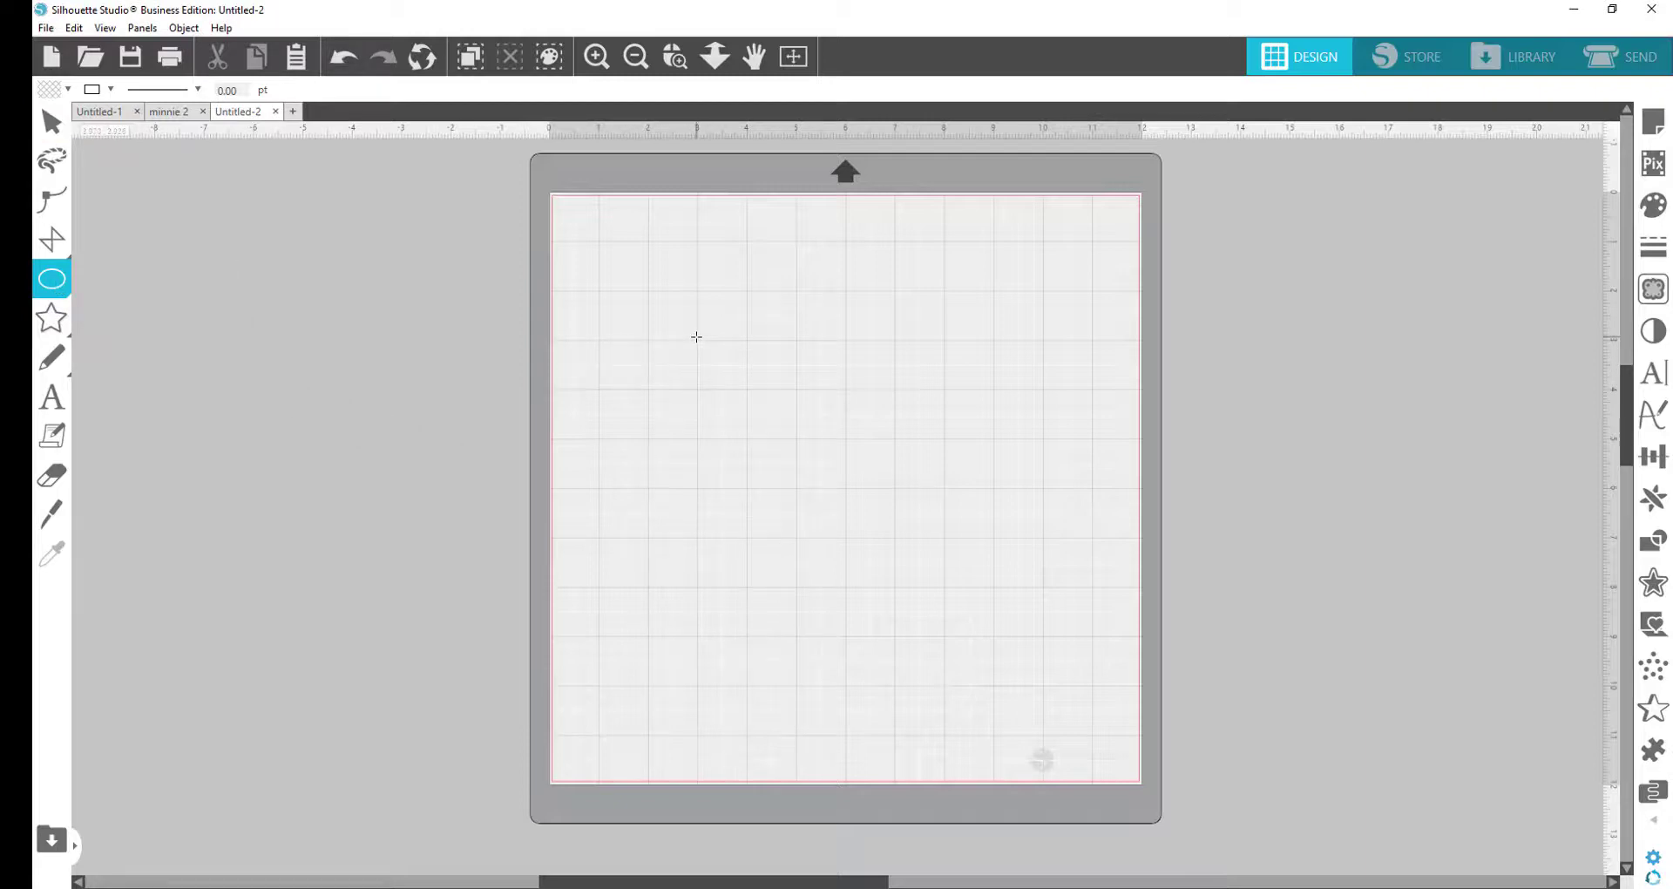
{"action": "left_click_drag", "start_coordinate": [696, 336], "coordinate": [888, 474]}
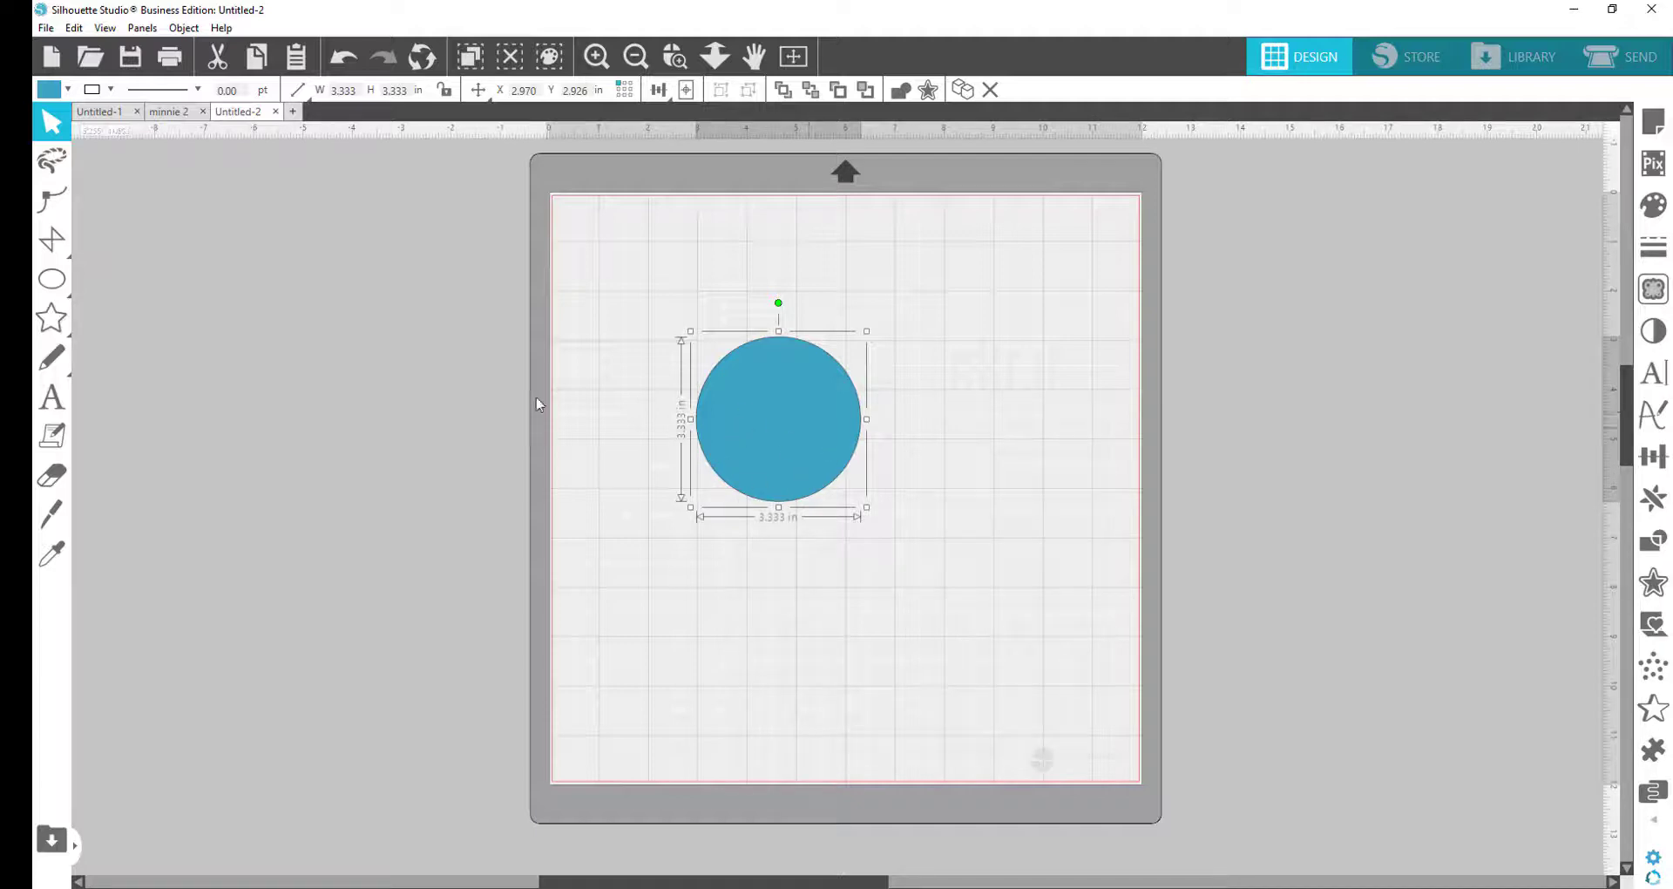
{"action": "left_click", "coordinate": [56, 90]}
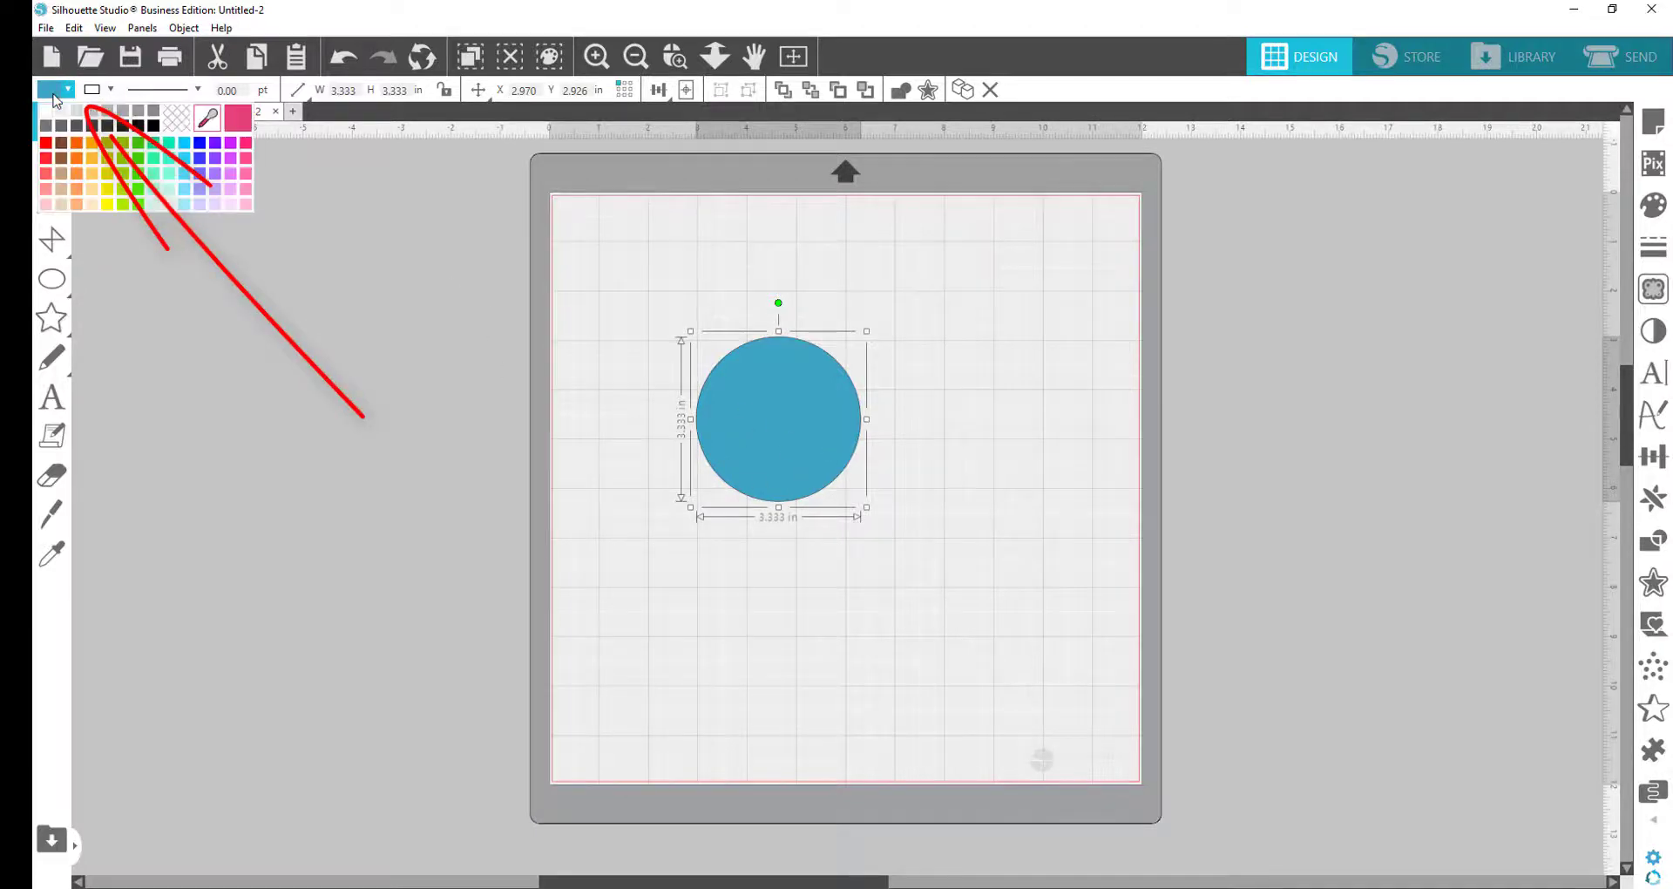
{"action": "left_click", "coordinate": [92, 156]}
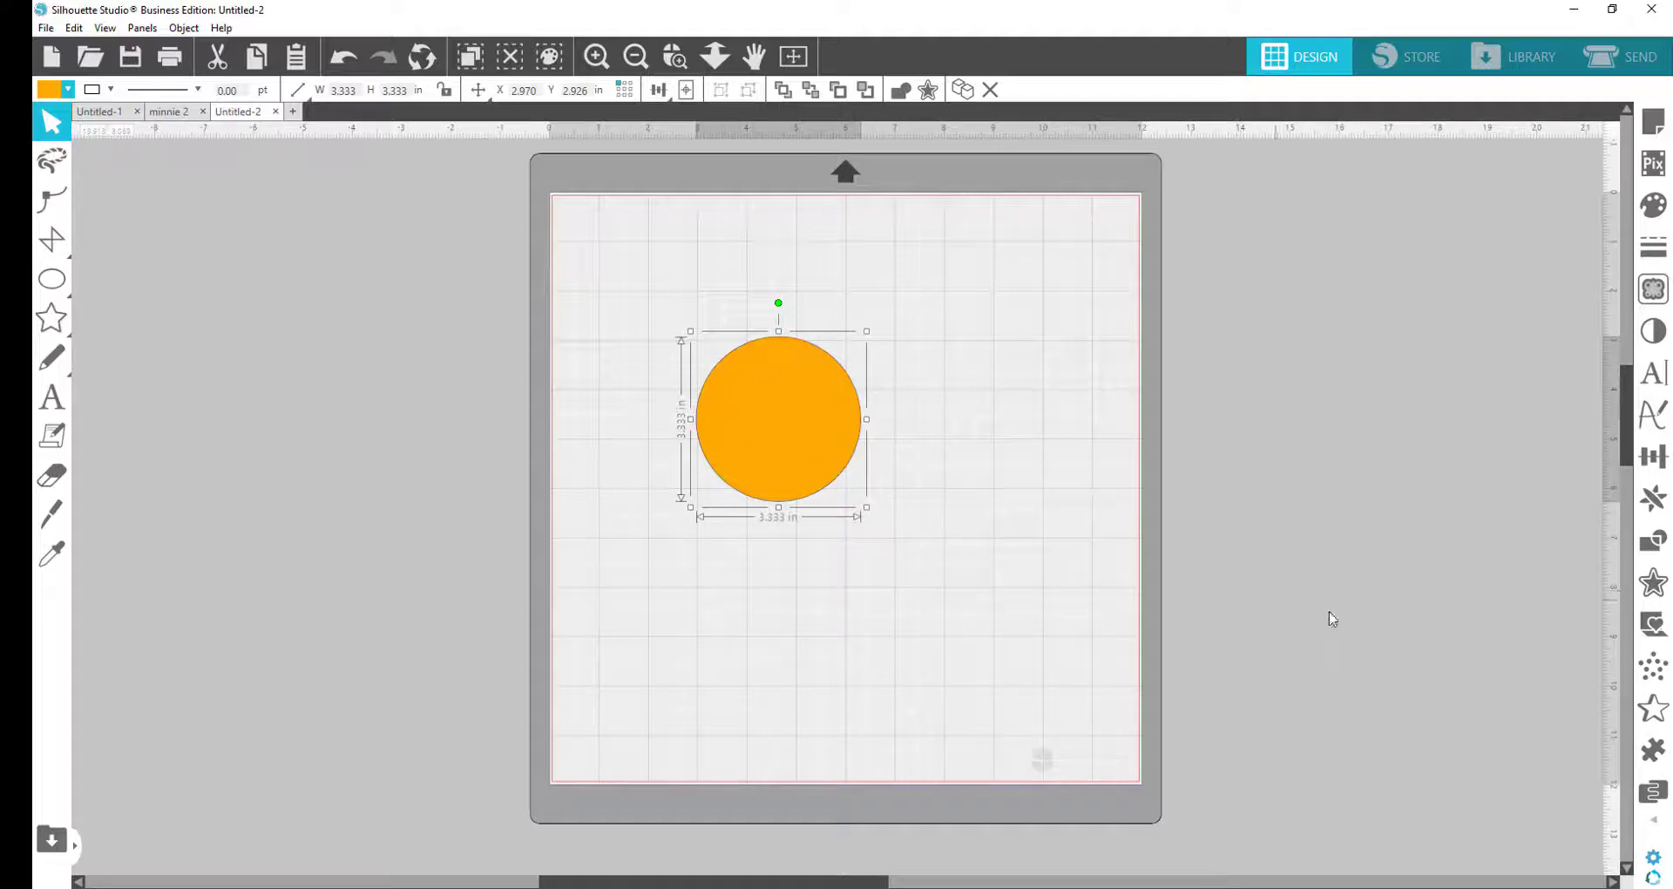
Try an outward offset of the orange circle with rounded corners, raising the distance to 0.500 in.
{"action": "left_click", "coordinate": [1653, 584]}
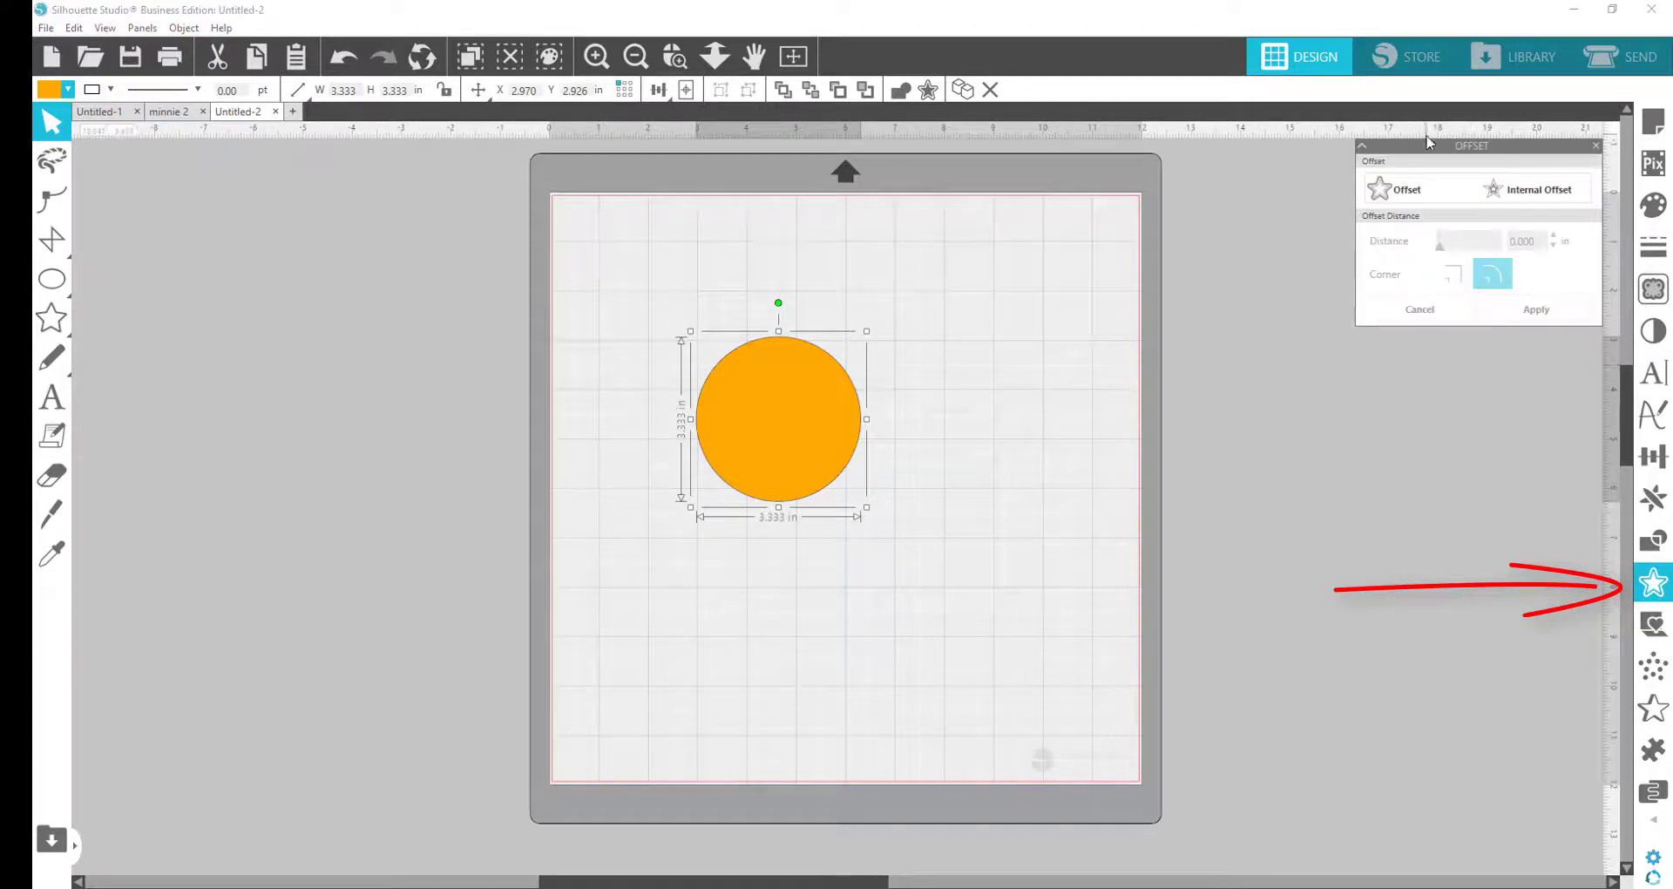
{"action": "left_click_drag", "start_coordinate": [1401, 169], "coordinate": [1022, 329]}
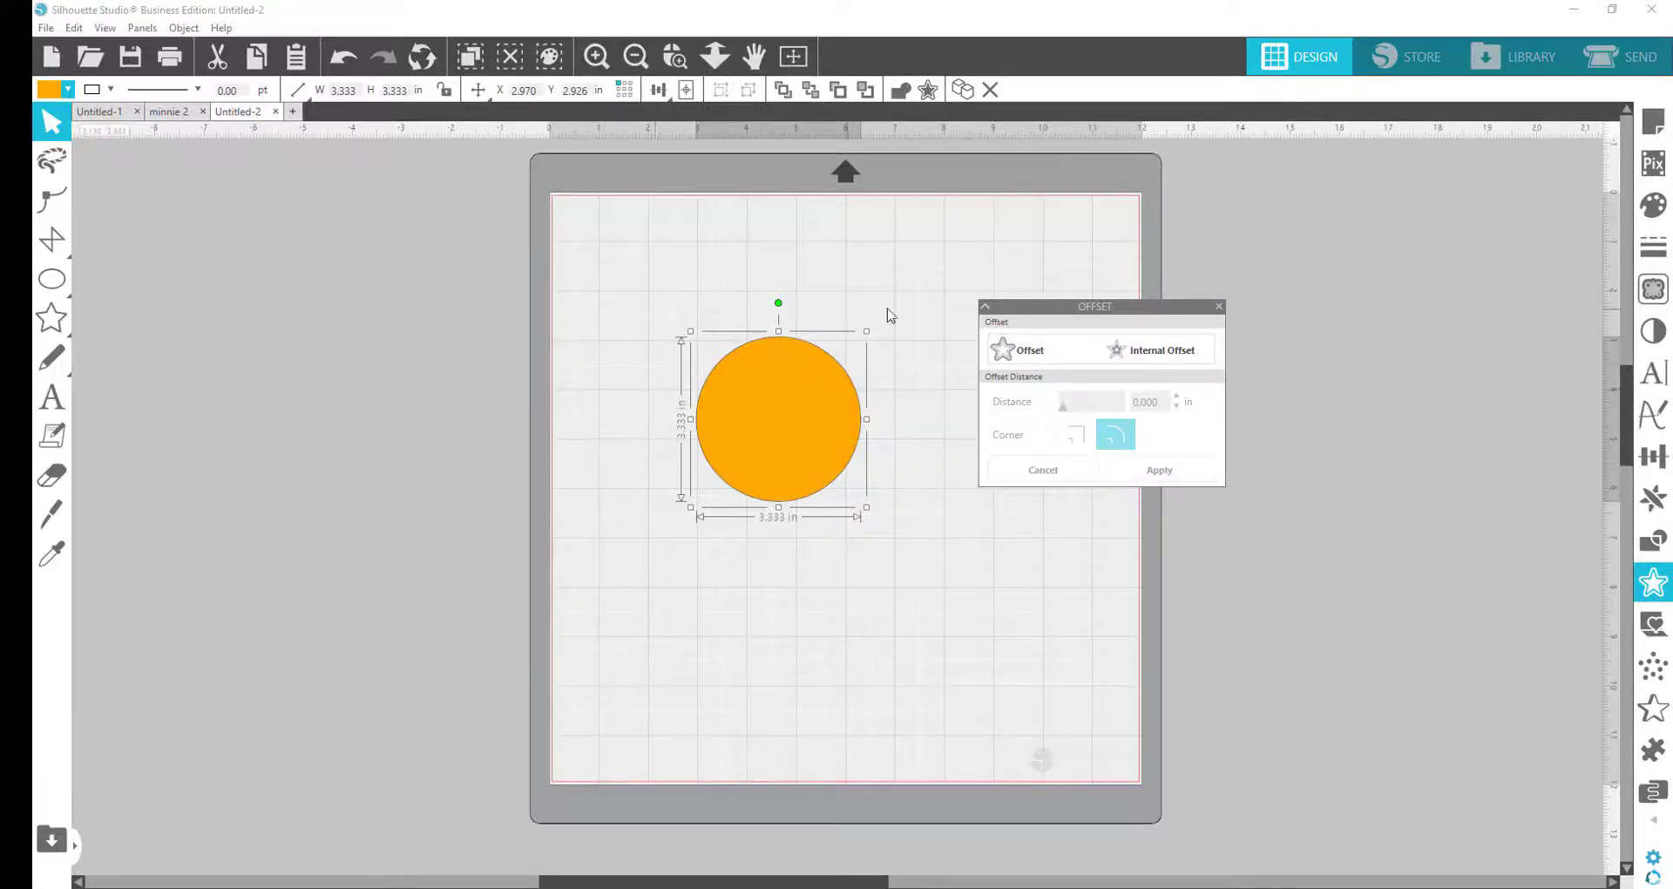
{"action": "left_click", "coordinate": [1044, 363]}
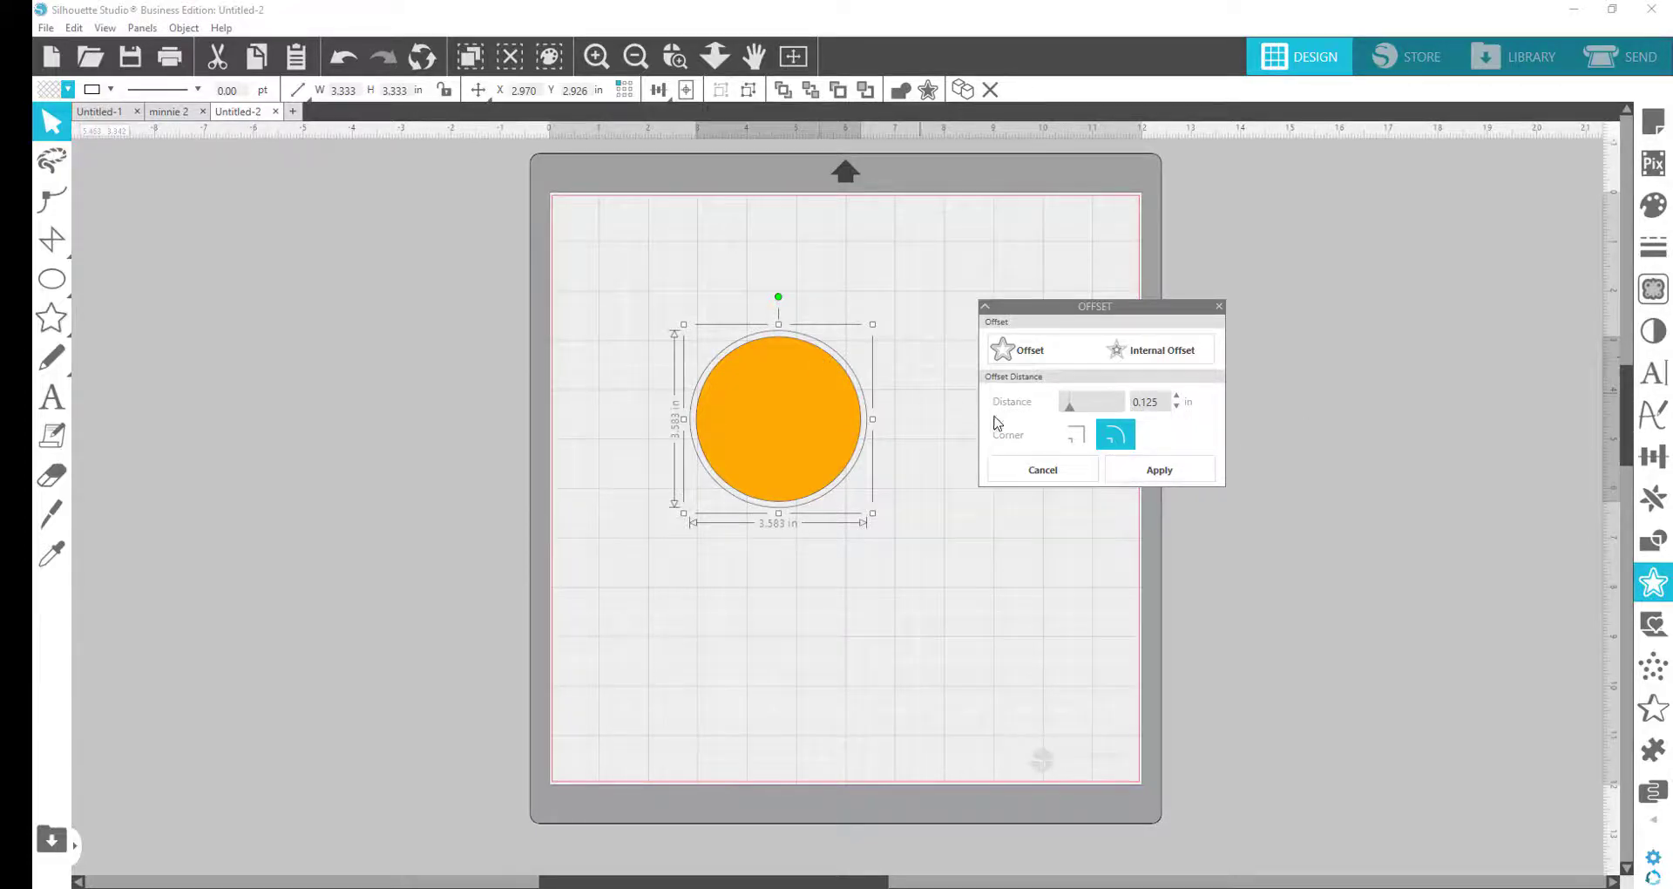
{"action": "left_click", "coordinate": [1177, 396]}
{"action": "left_click", "coordinate": [1176, 397]}
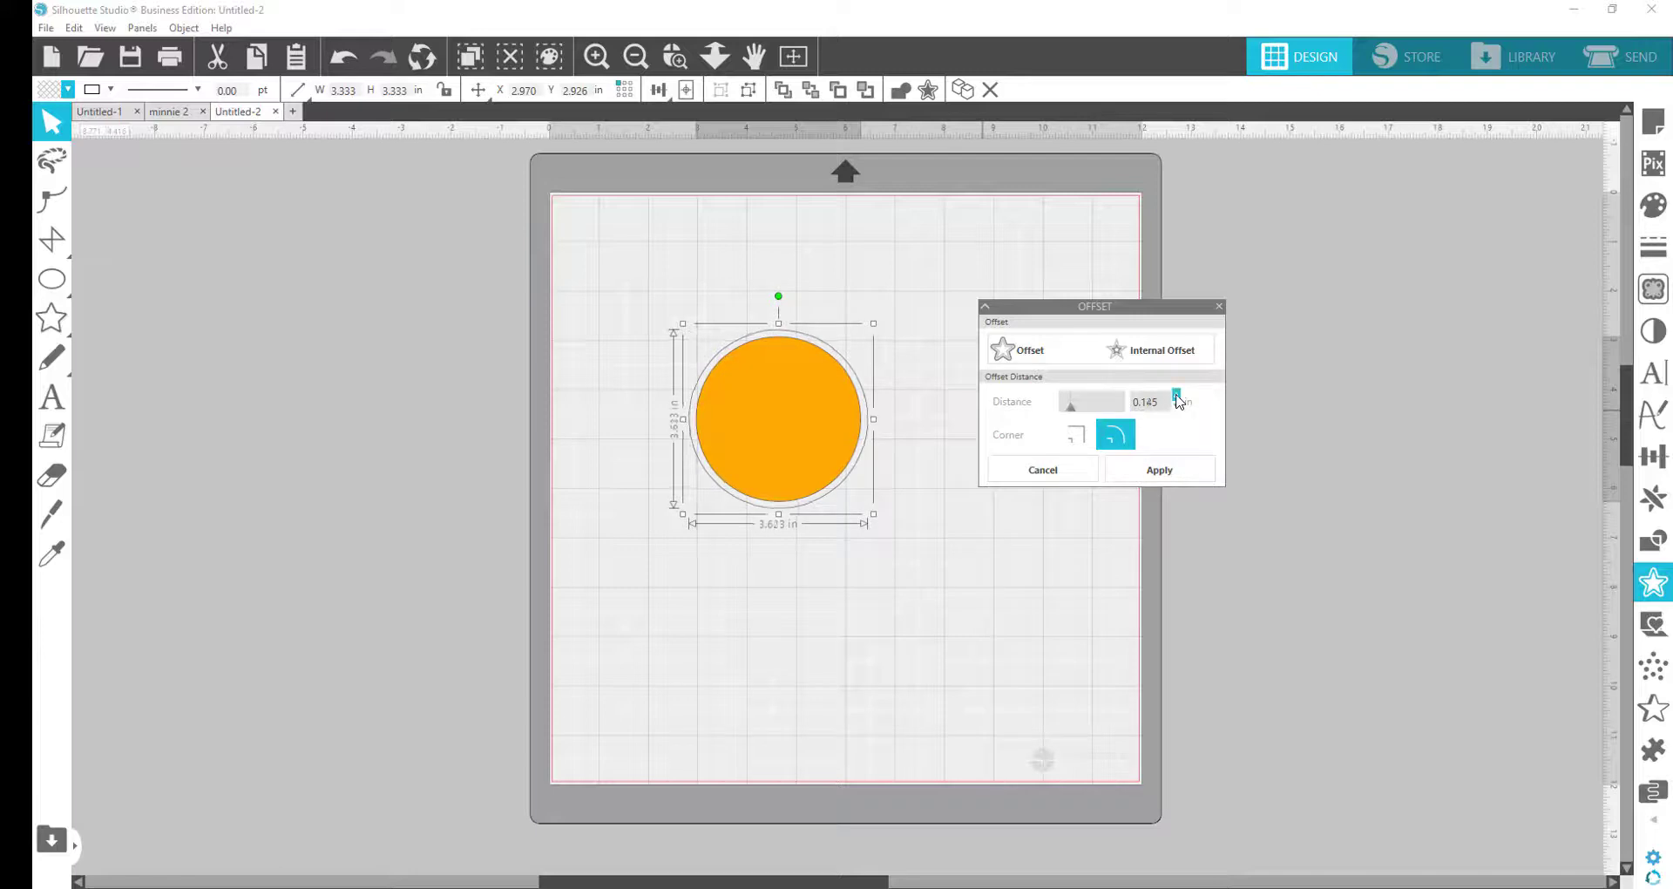
{"action": "left_click", "coordinate": [1177, 397]}
{"action": "left_click", "coordinate": [1176, 397]}
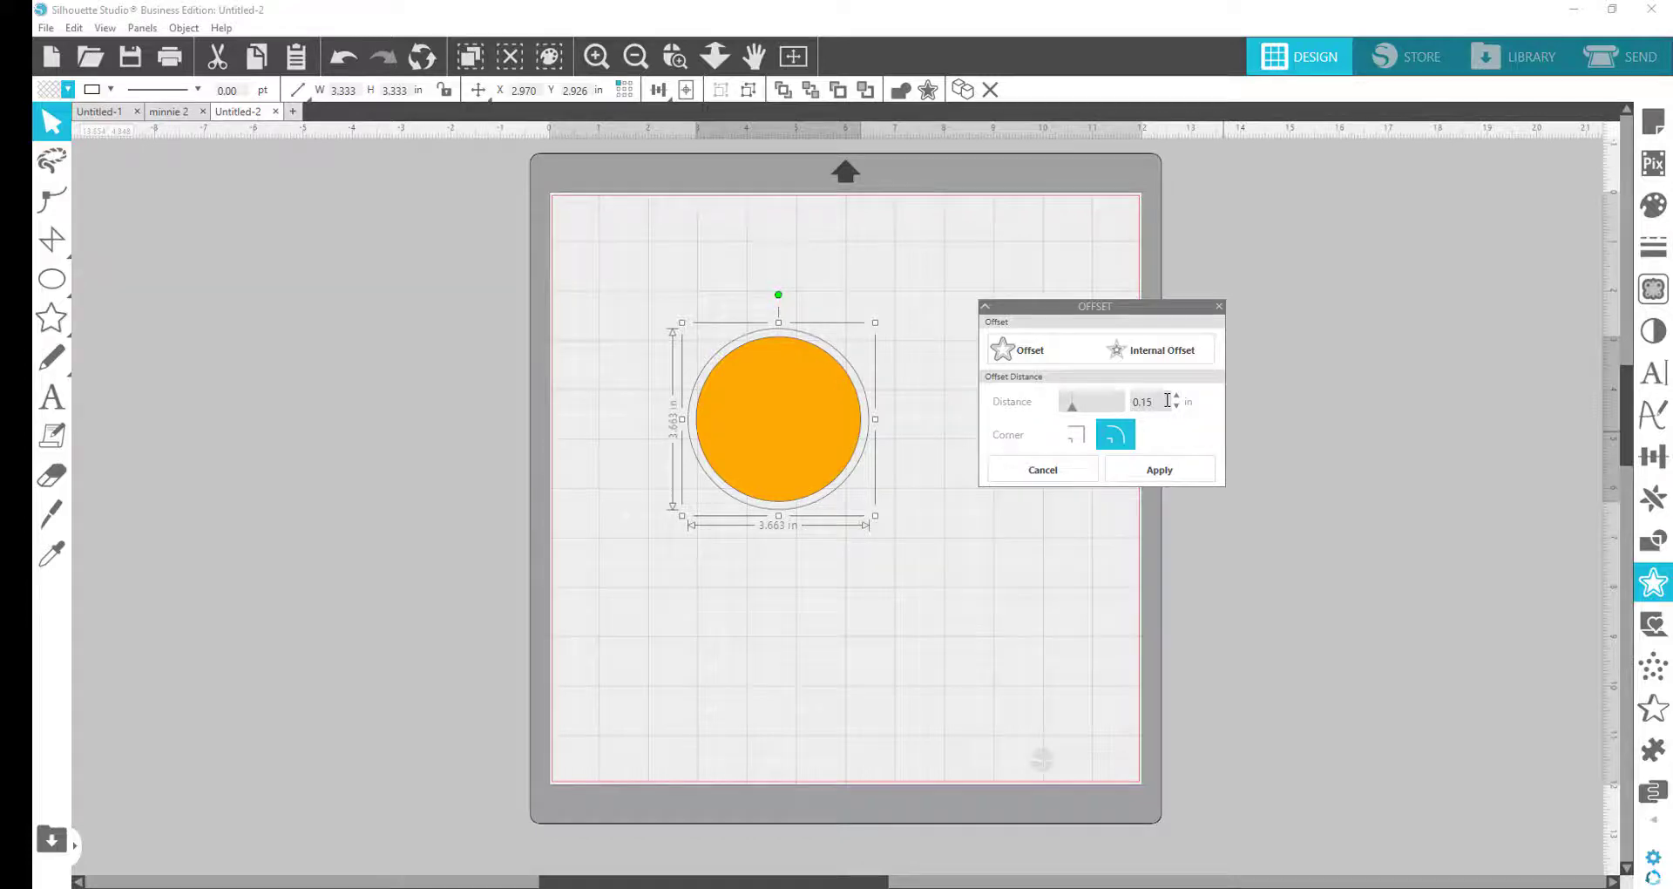
{"action": "key", "text": "Return"}
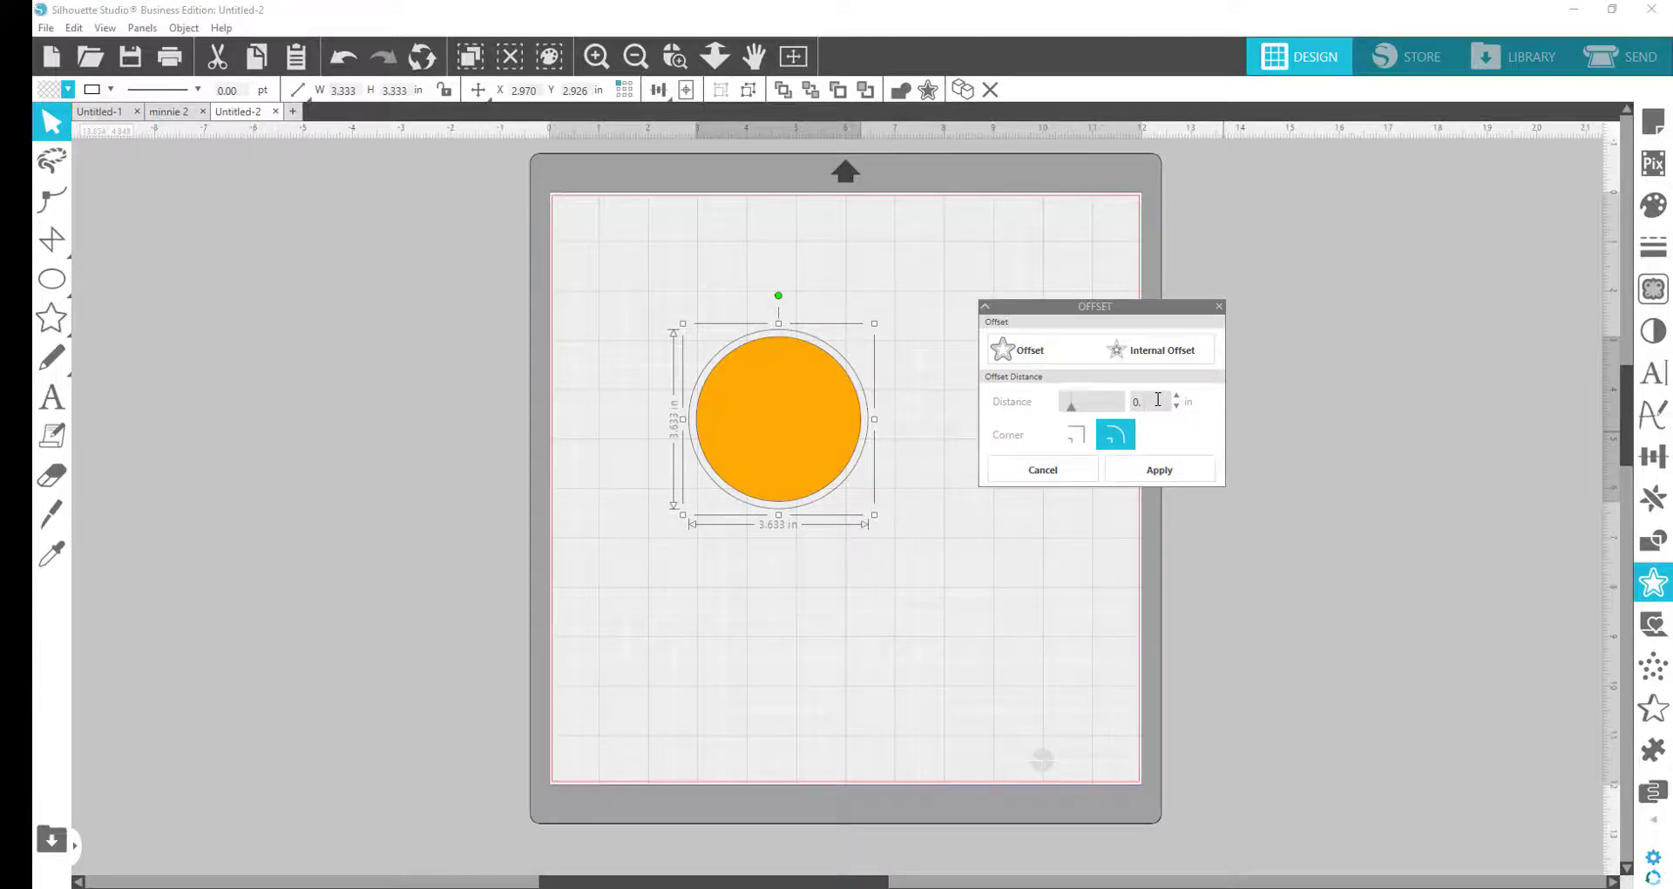
{"action": "key", "text": "Return"}
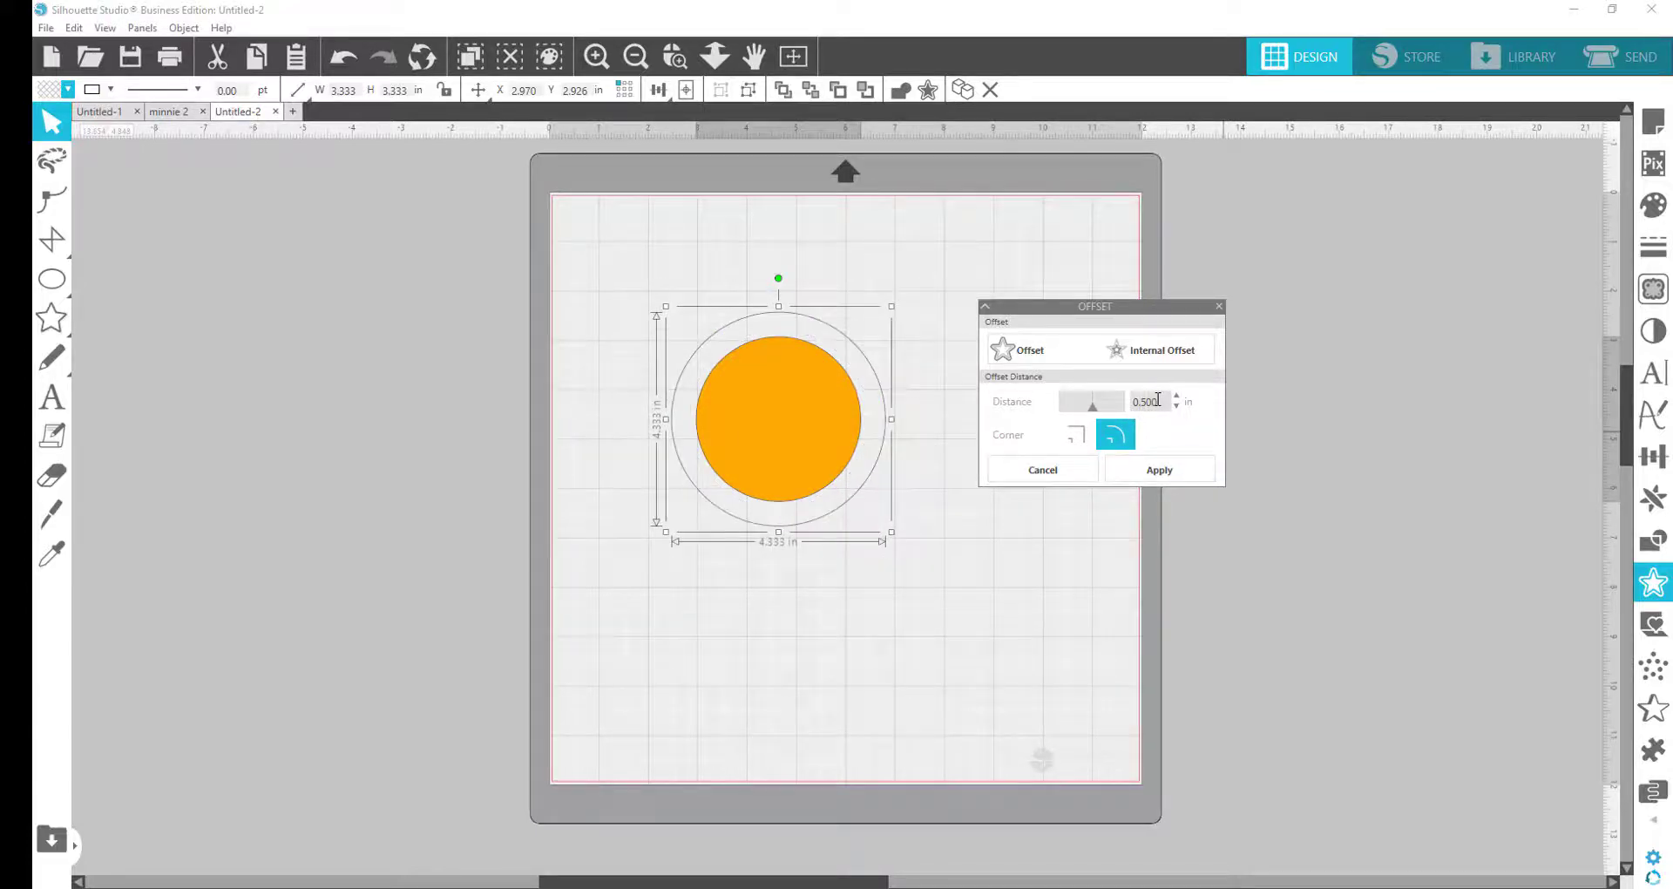
{"action": "left_click", "coordinate": [1027, 471]}
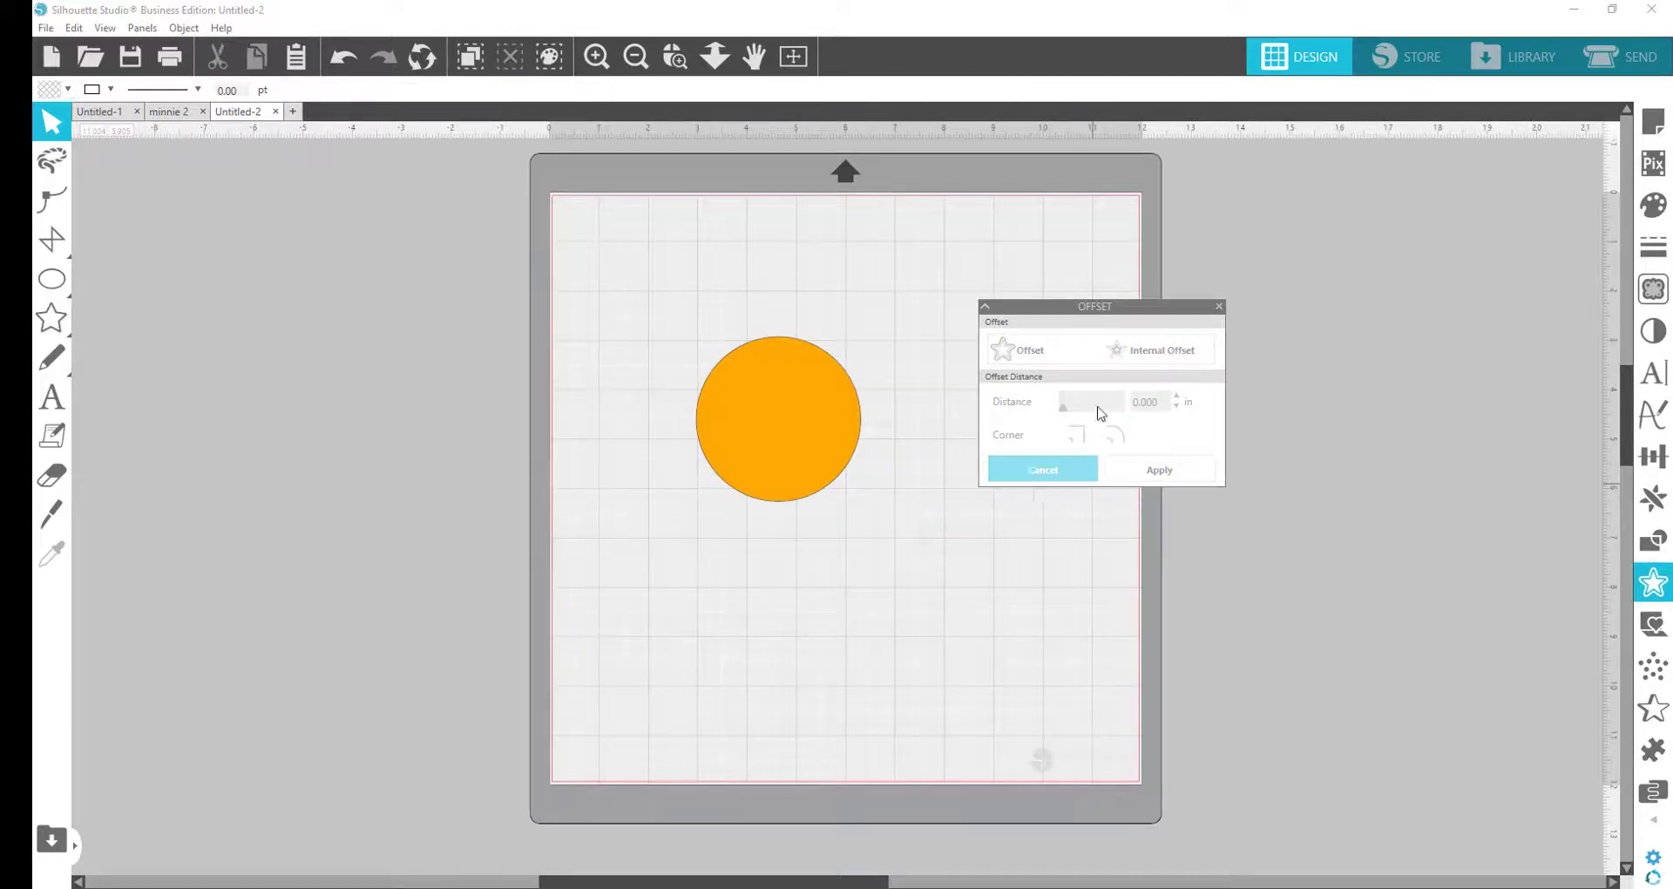
Offset the orange circle outward by 0.125 in and fill the offset shape with pink.
{"action": "left_click", "coordinate": [823, 370]}
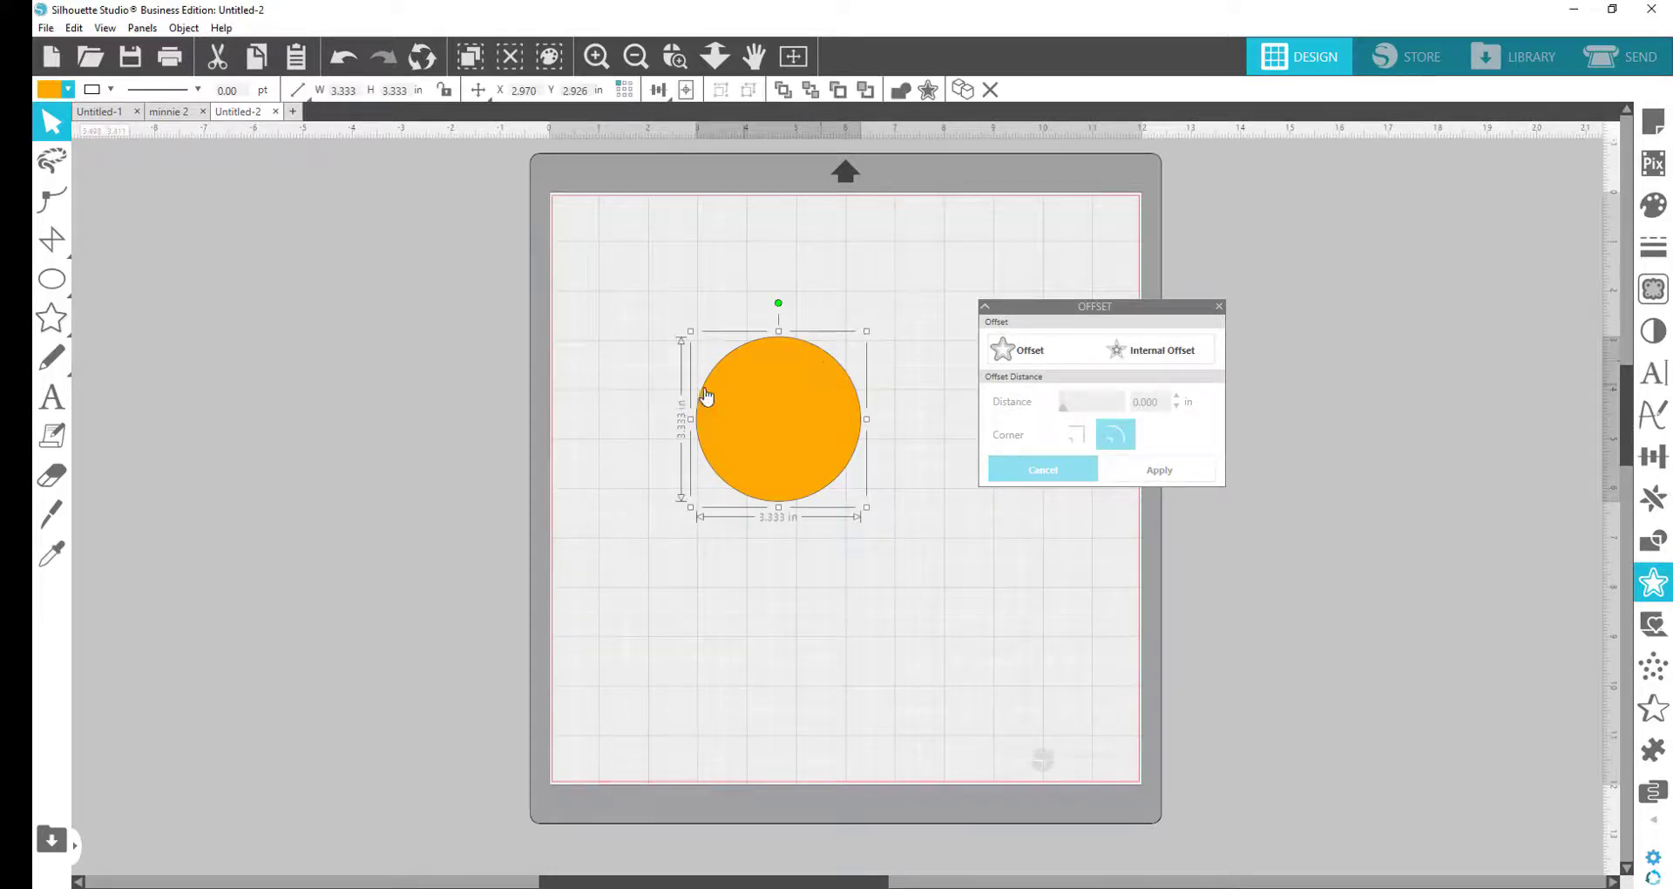
{"action": "left_click", "coordinate": [1047, 357]}
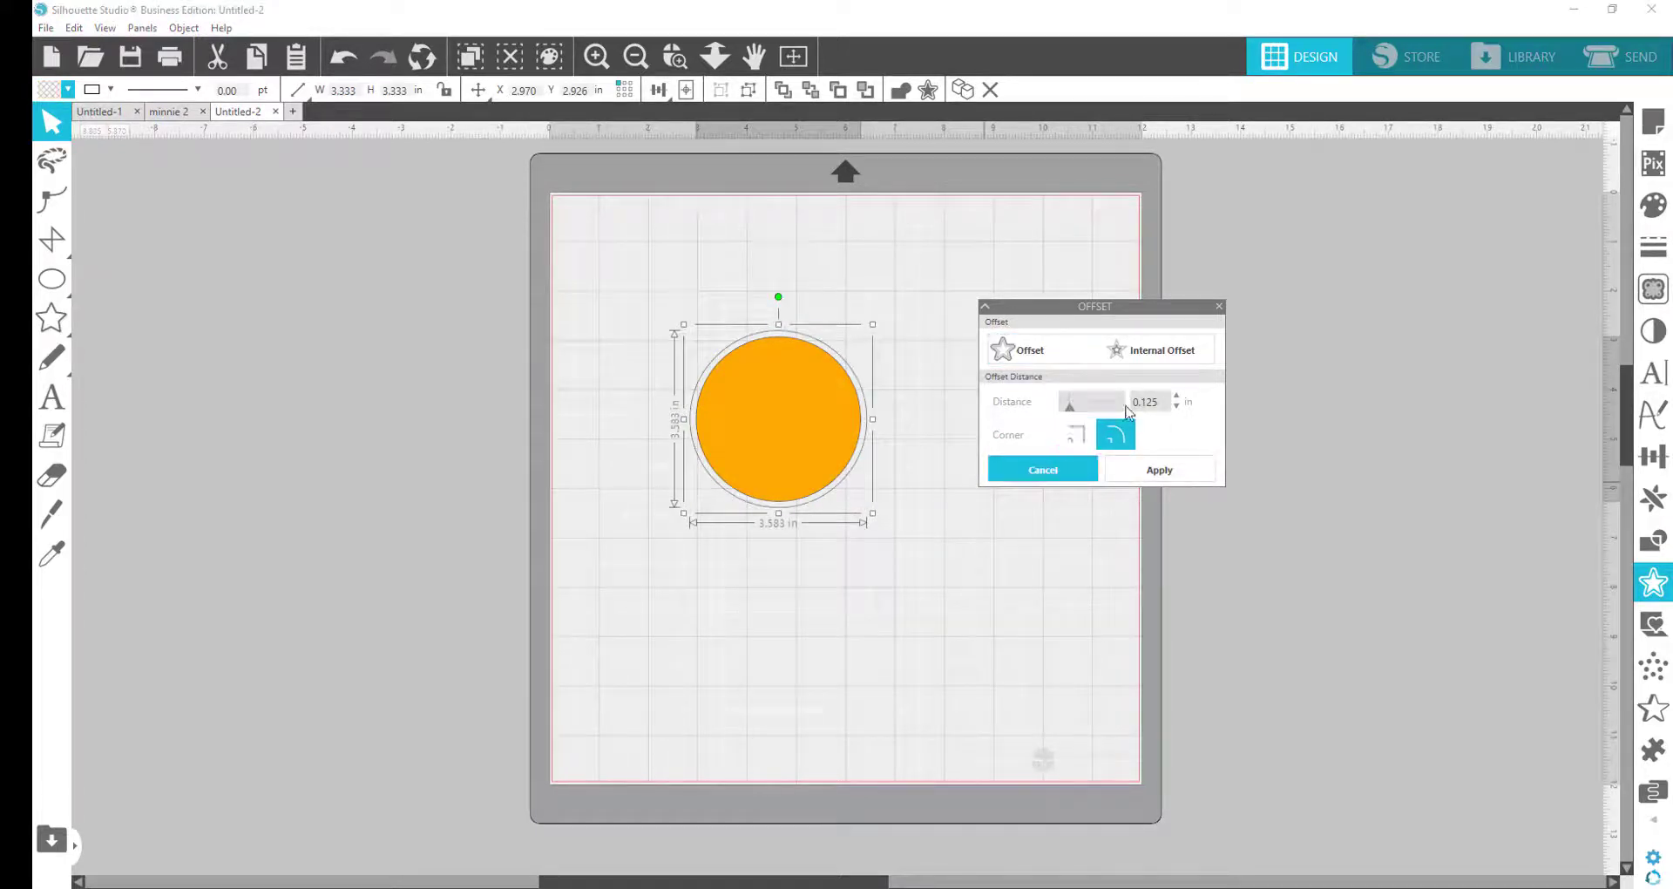
{"action": "left_click_drag", "start_coordinate": [1157, 402], "coordinate": [1107, 399]}
{"action": "left_click", "coordinate": [1154, 468]}
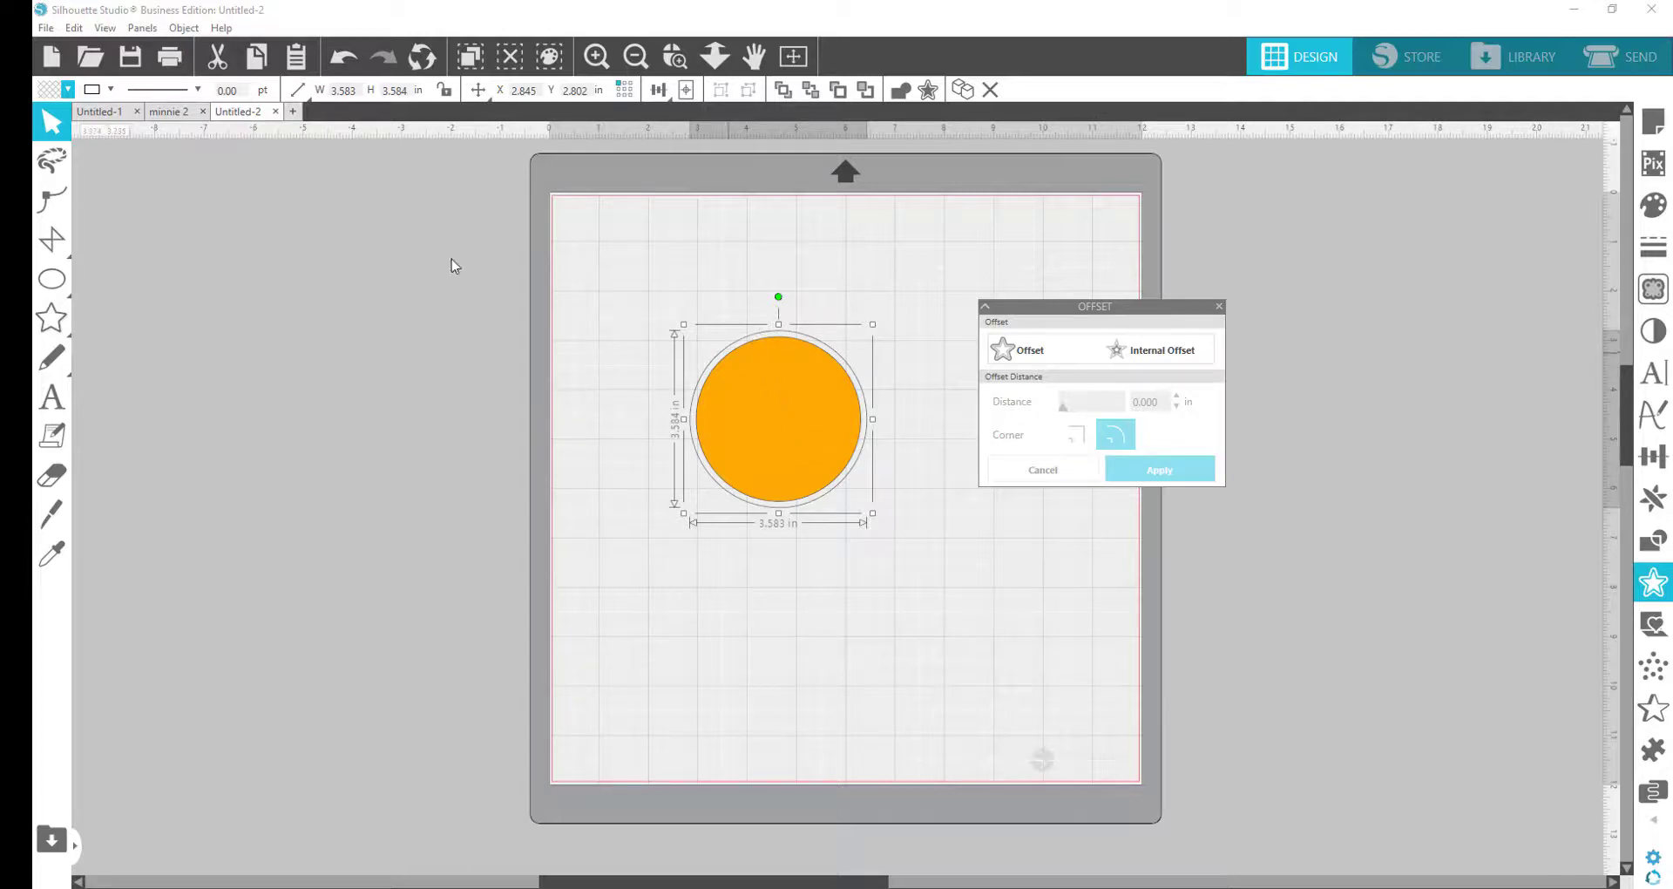
{"action": "left_click", "coordinate": [52, 94]}
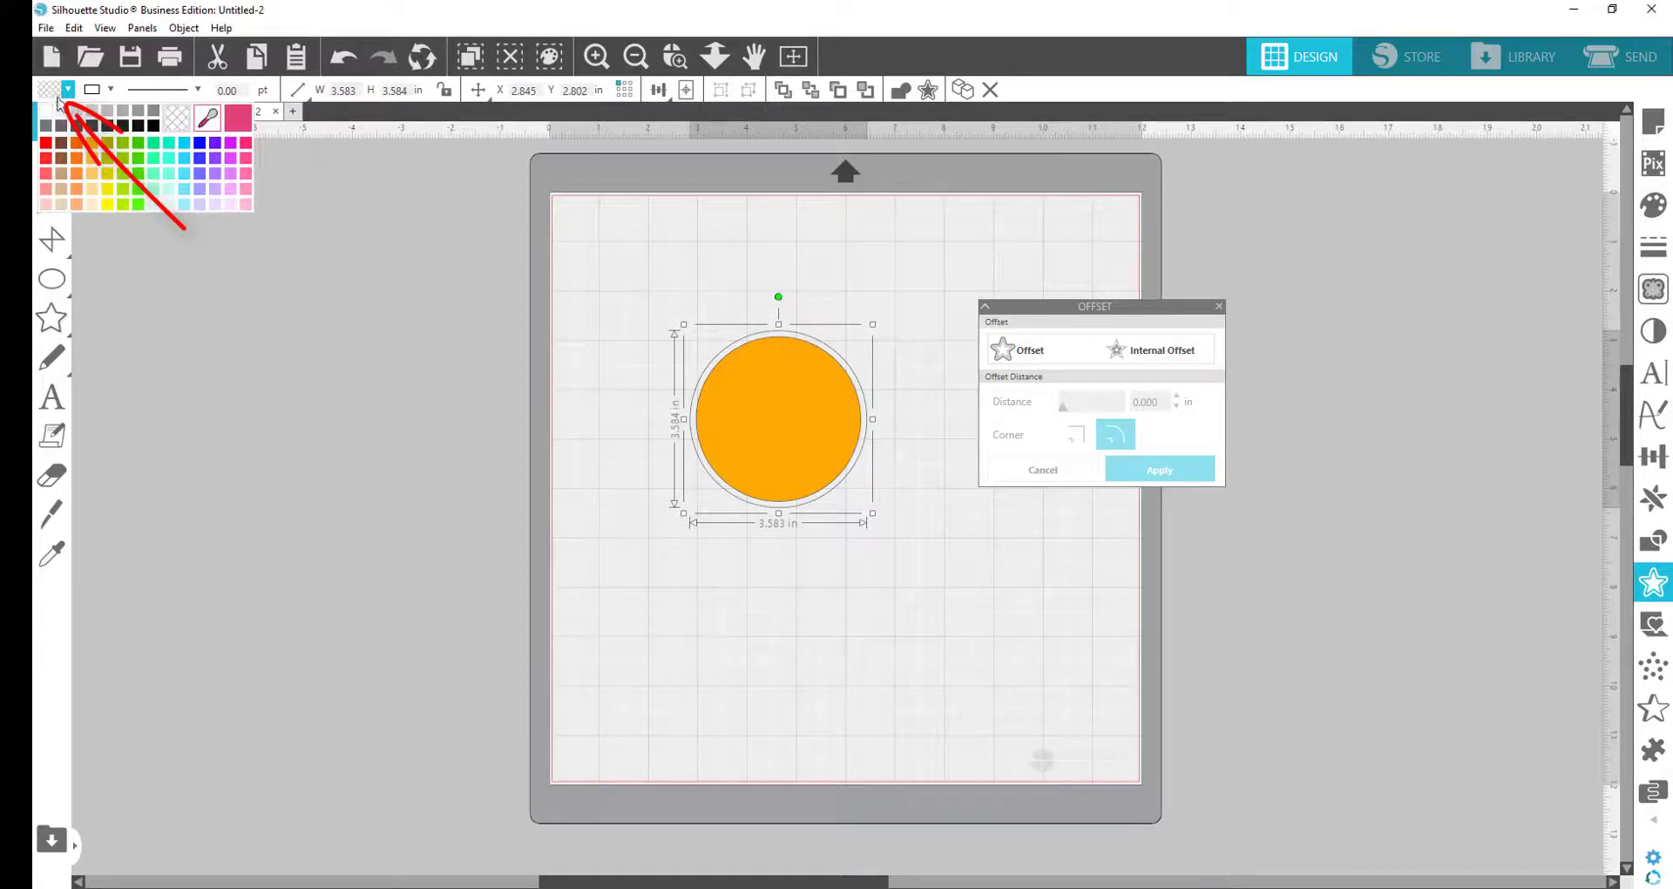
{"action": "left_click", "coordinate": [237, 122]}
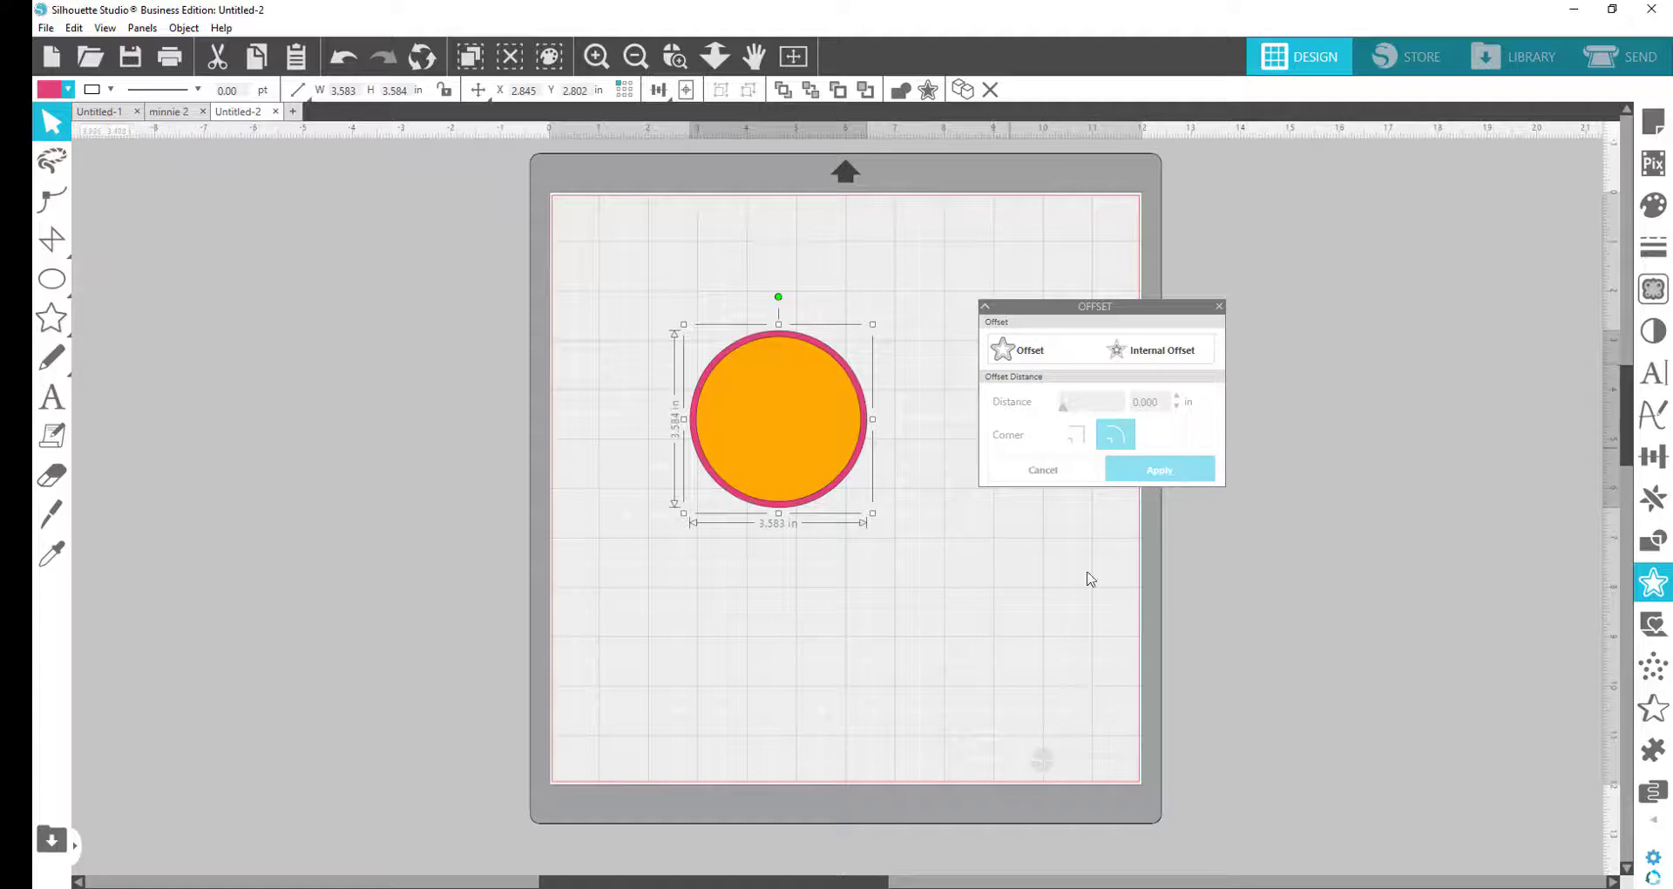
Add a 0.125 in outward offset around the pink ring and fill it with light blue.
{"action": "left_click", "coordinate": [1033, 354]}
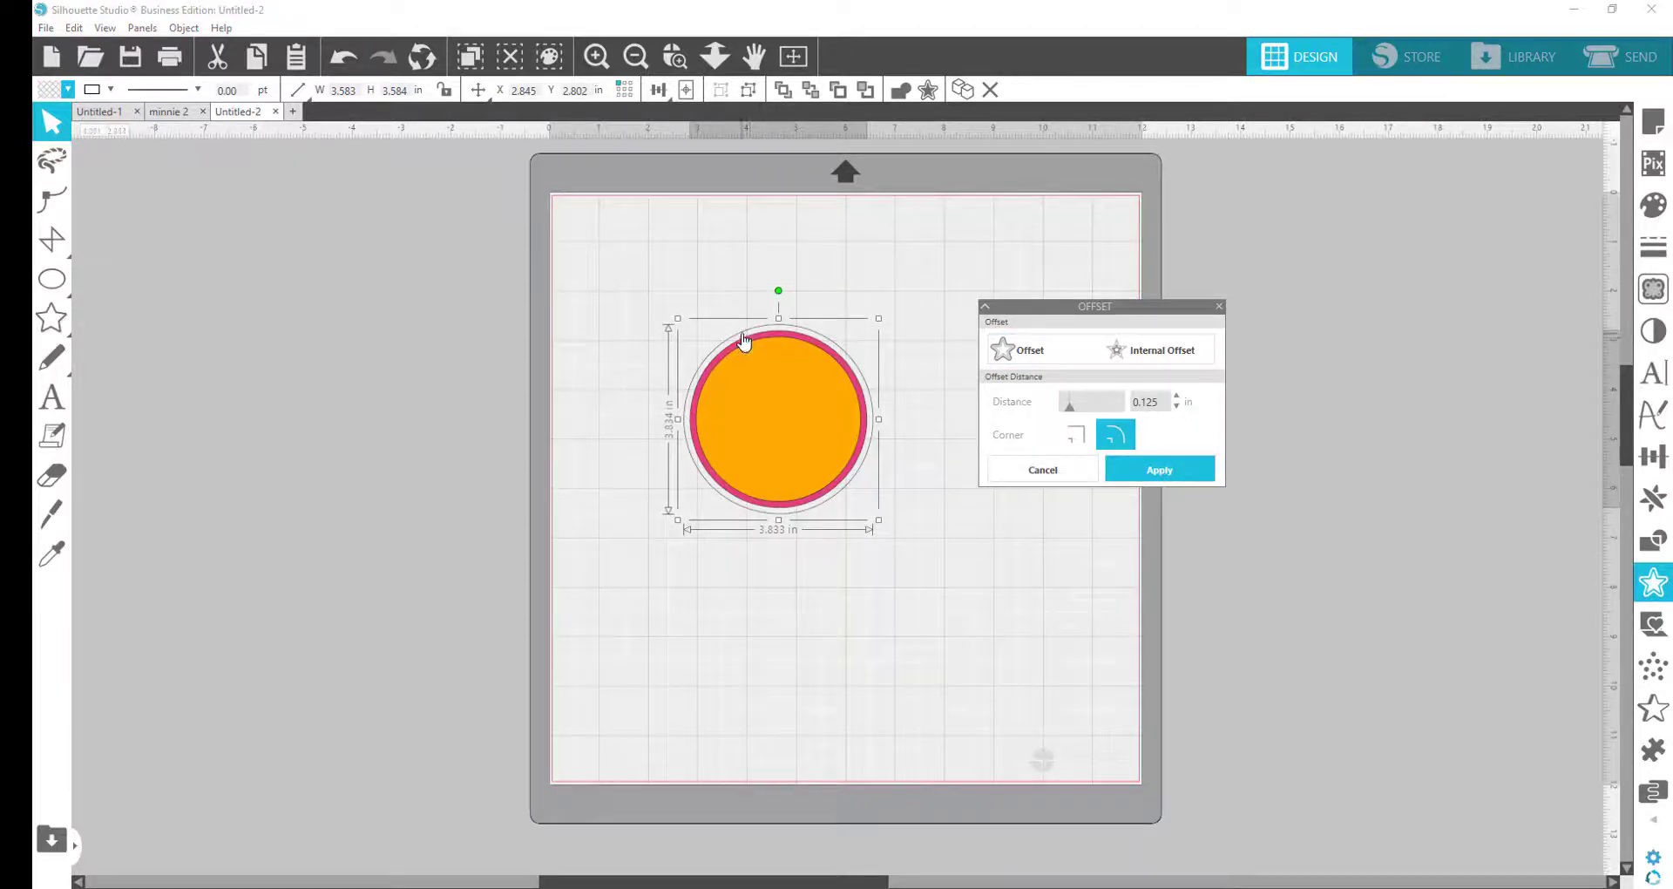
{"action": "left_click", "coordinate": [42, 92]}
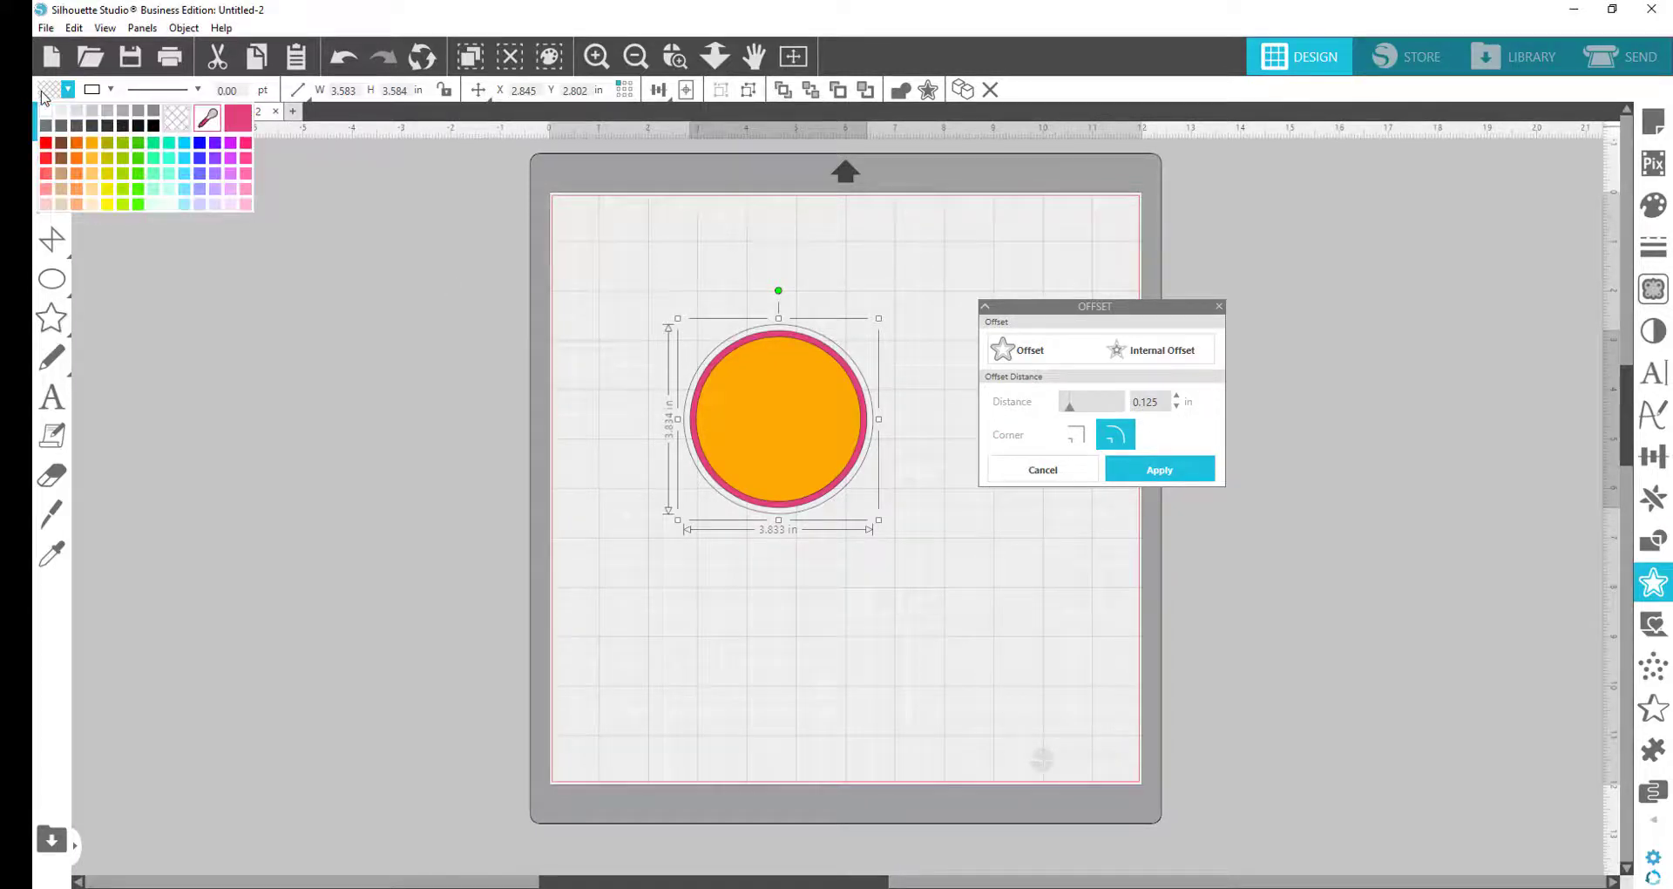
{"action": "left_click", "coordinate": [187, 146]}
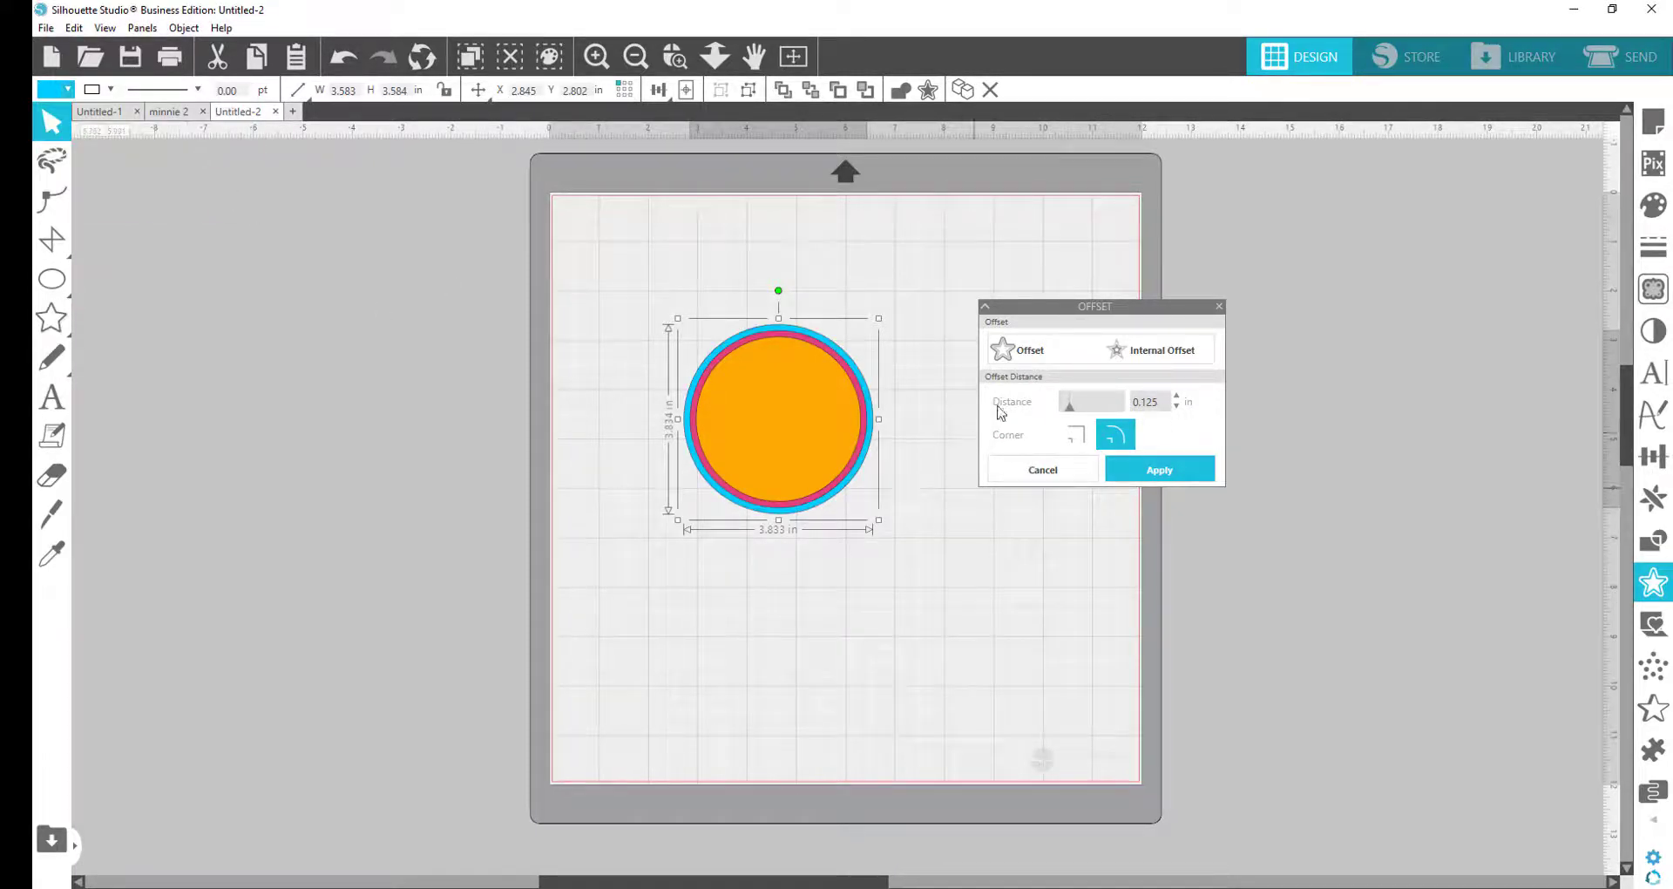
Add a 0.125 in outward offset around the light blue ring and fill it with green.
{"action": "left_click", "coordinate": [1032, 353]}
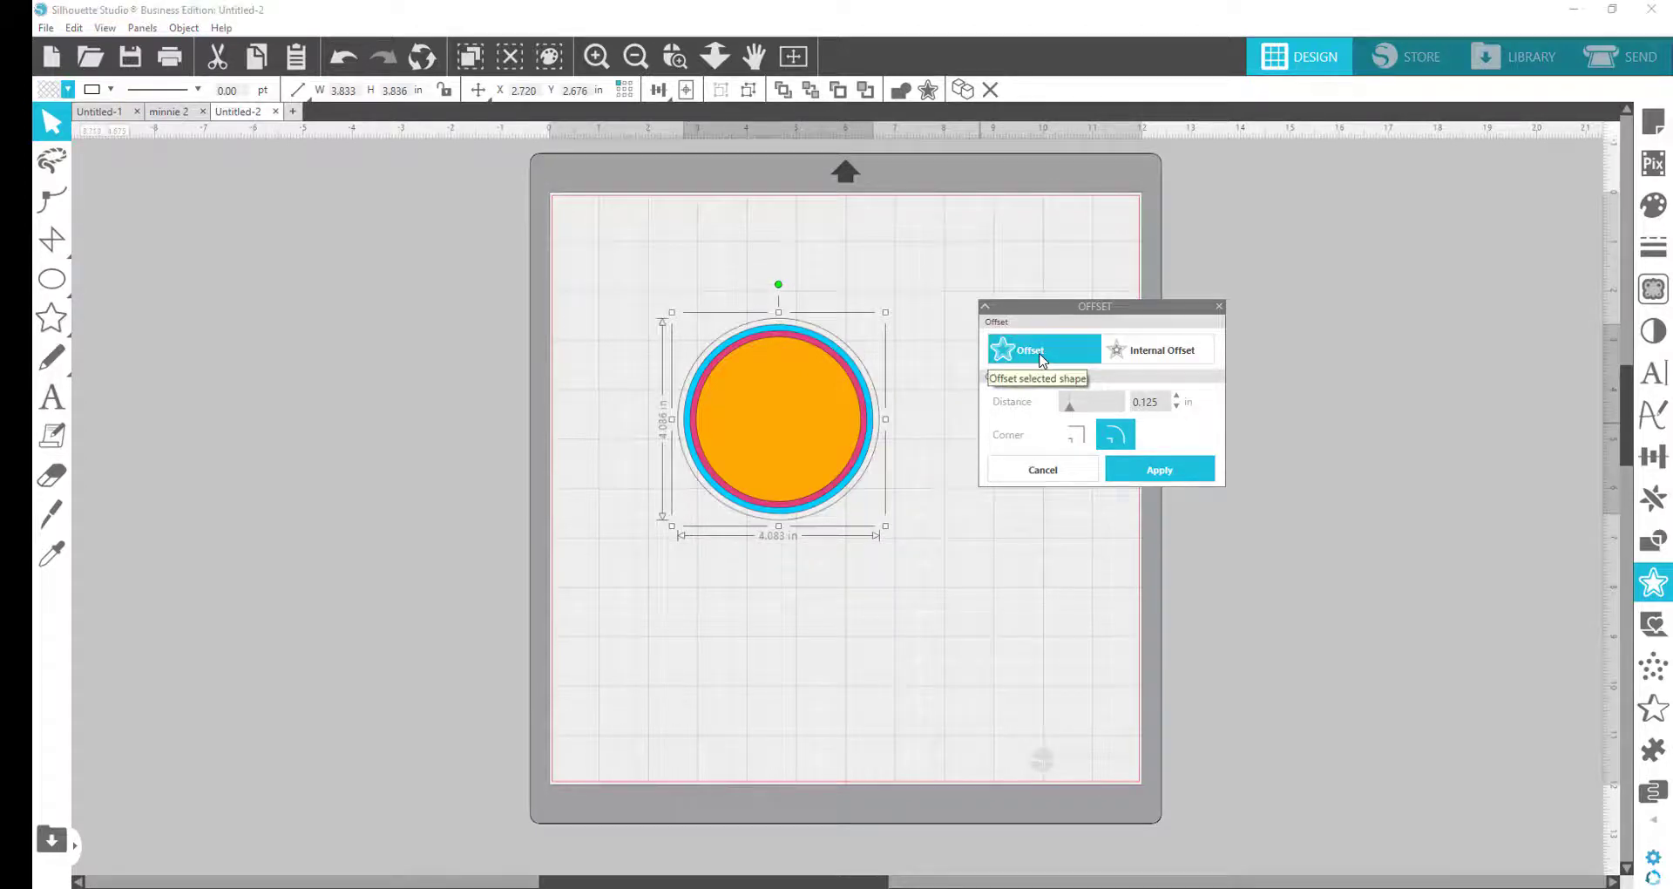
{"action": "left_click", "coordinate": [48, 90]}
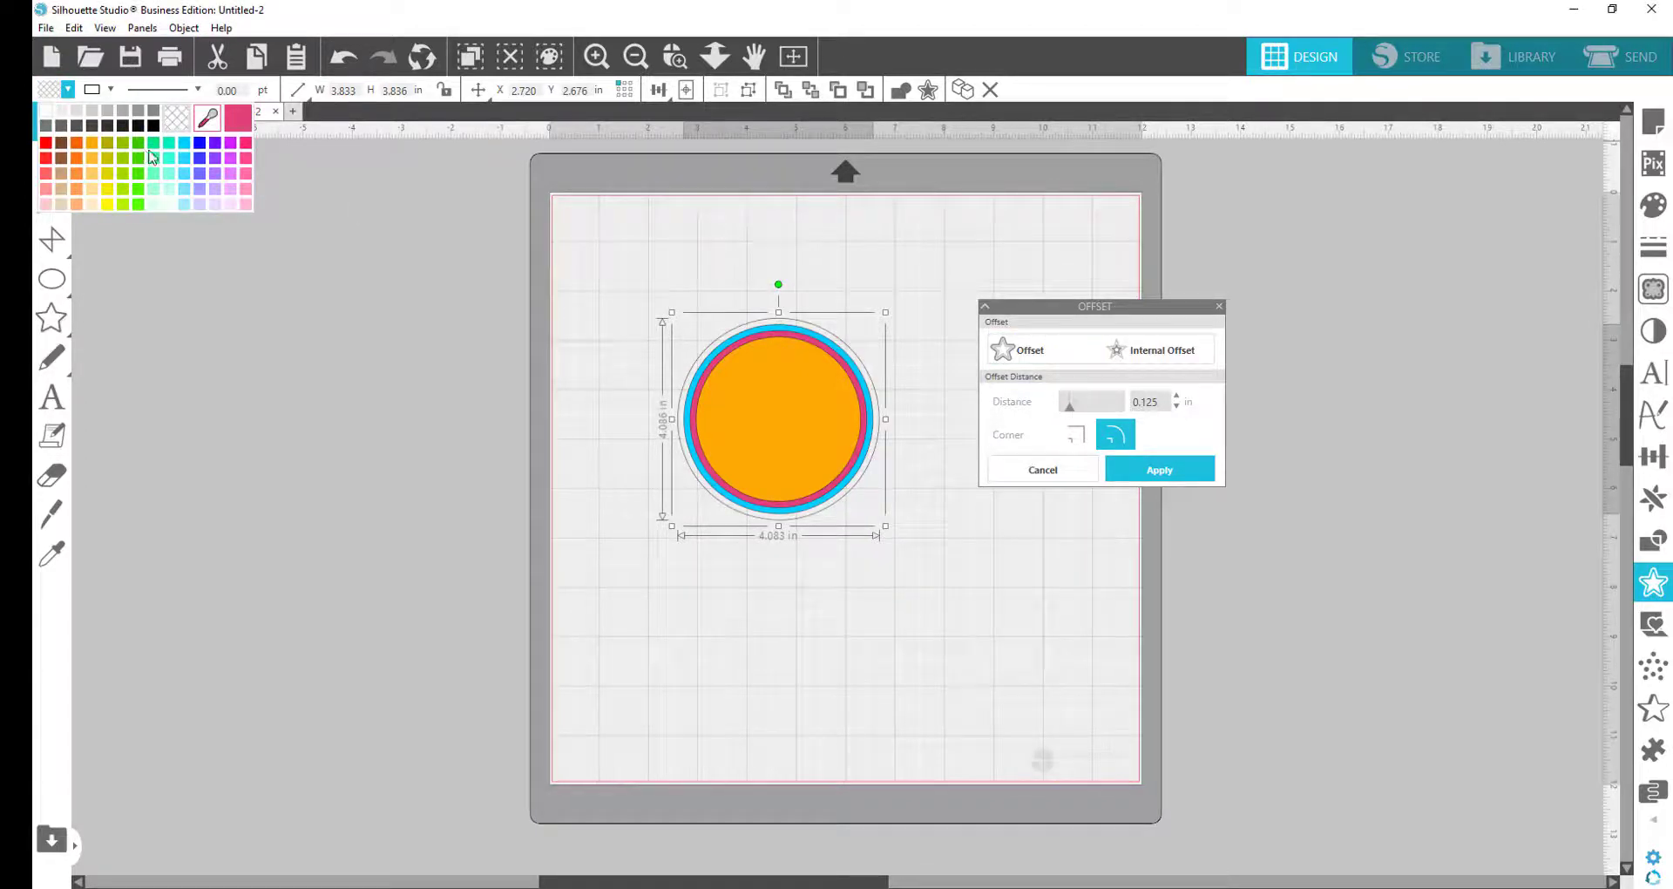
{"action": "left_click", "coordinate": [139, 179]}
{"action": "left_click", "coordinate": [1204, 454]}
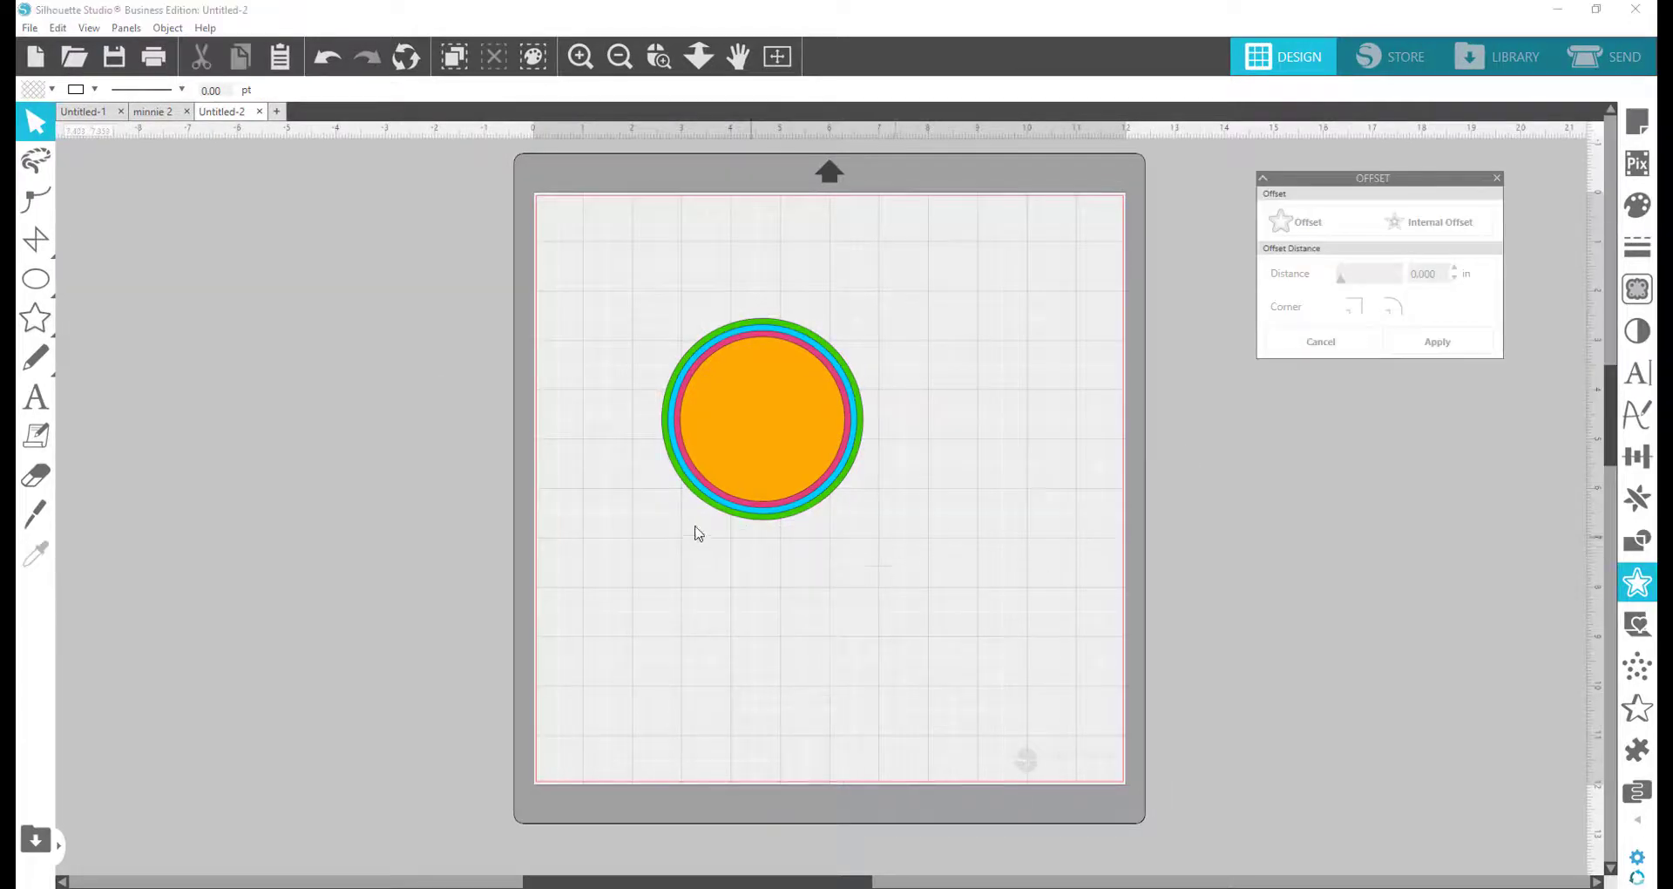
Delete the orange circle together with all of its offset rings.
{"action": "left_click", "coordinate": [775, 480]}
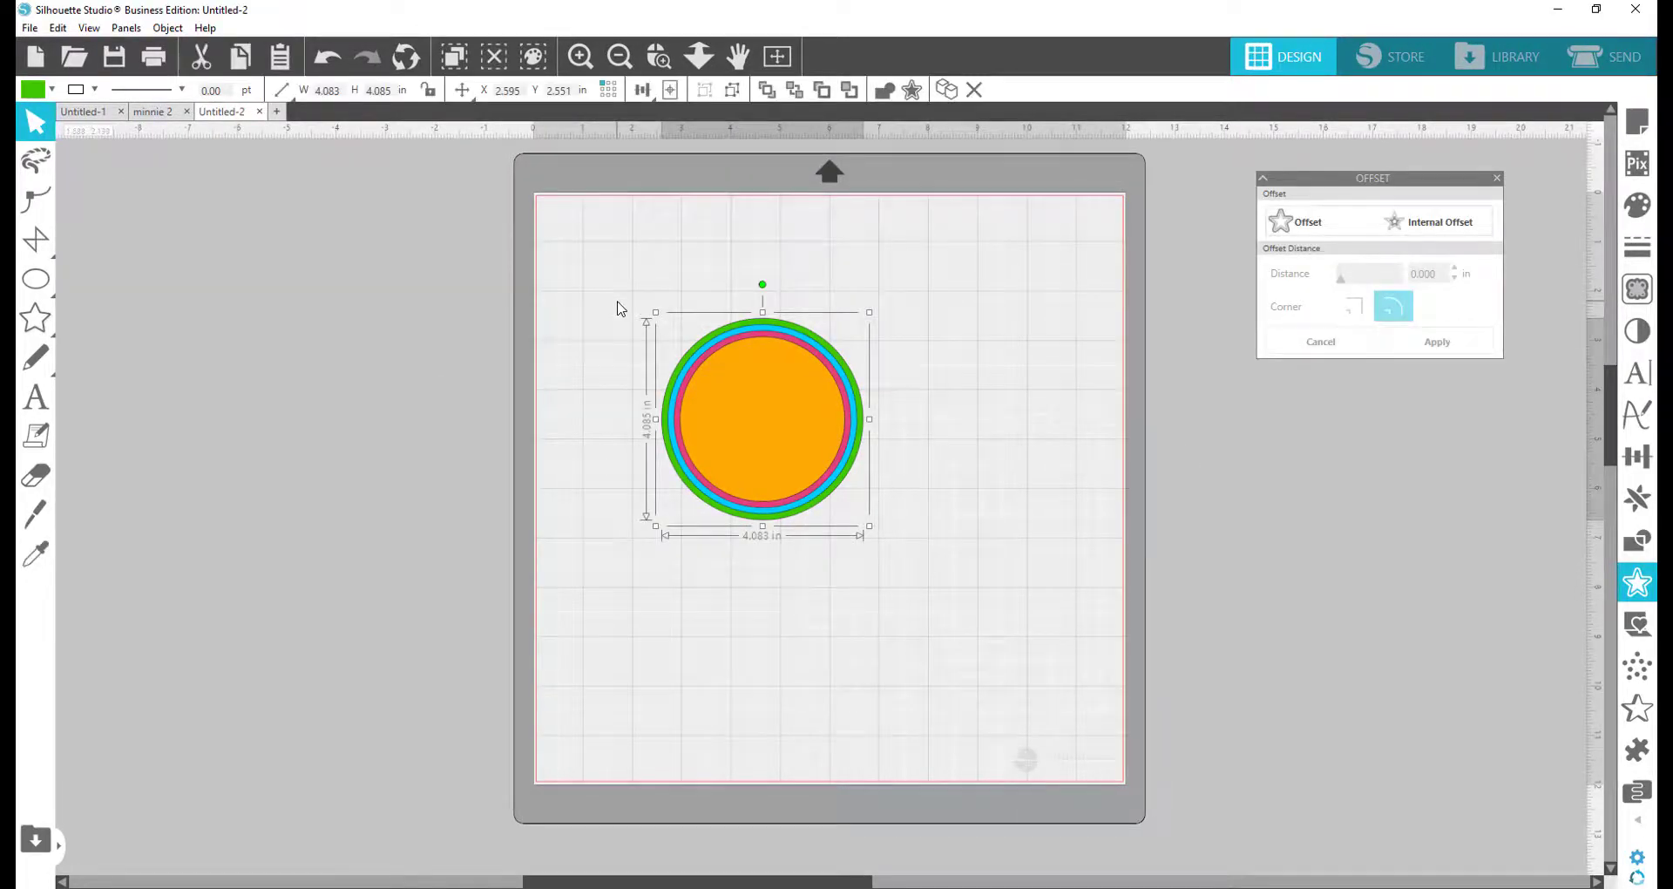
{"action": "key", "text": "Delete"}
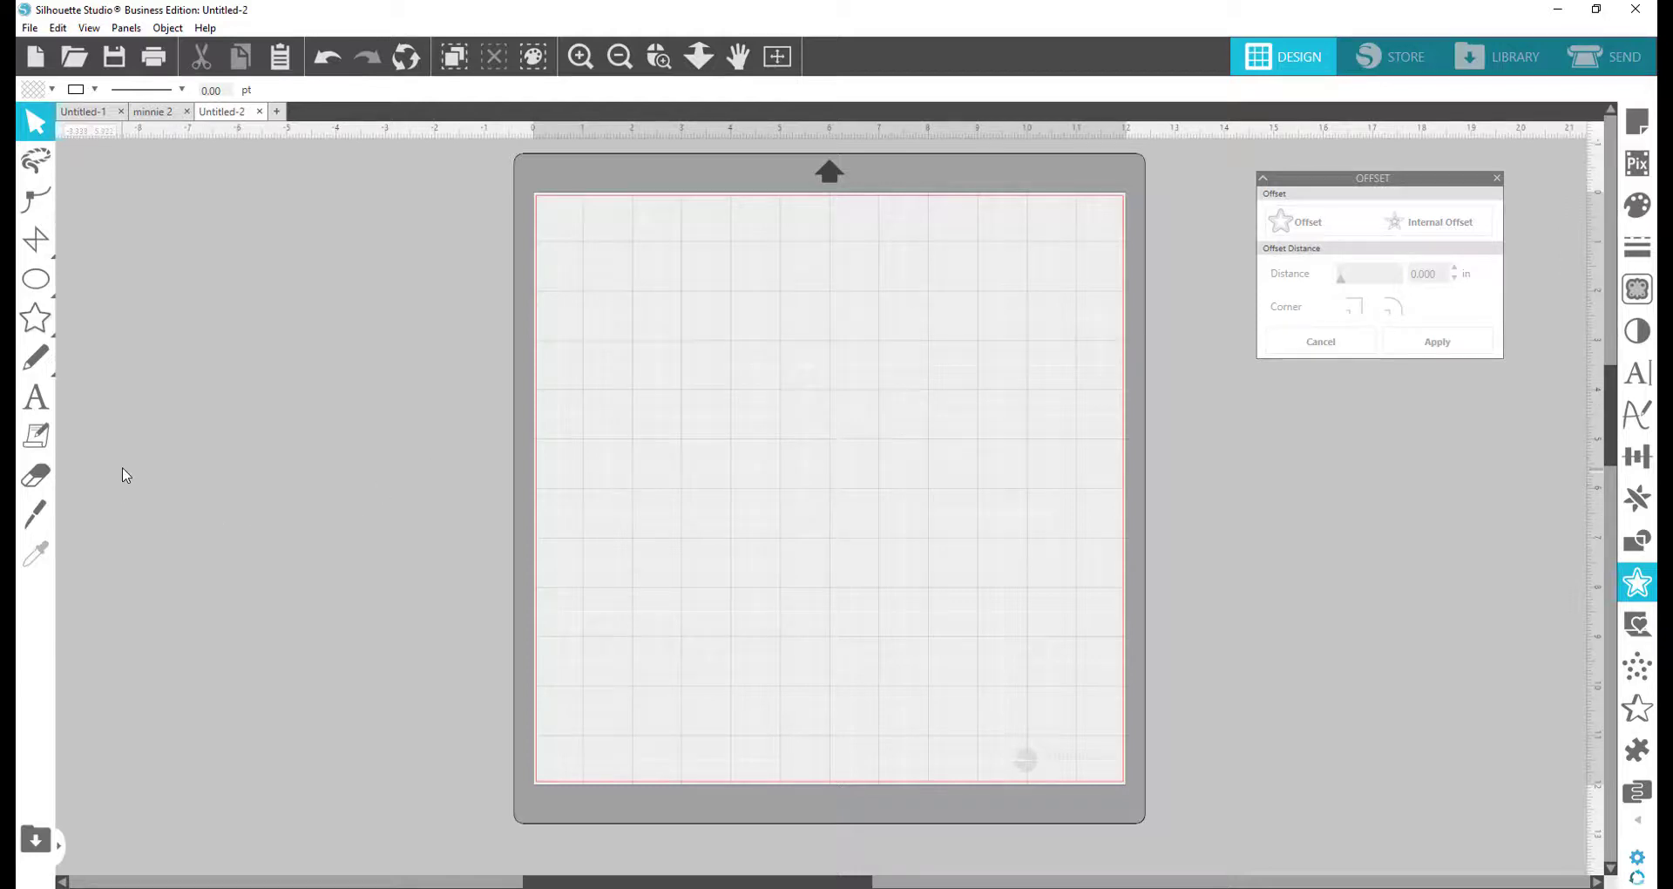
Add the text "Happy Birthday!" in the upper part of the mat.
{"action": "left_click", "coordinate": [45, 409]}
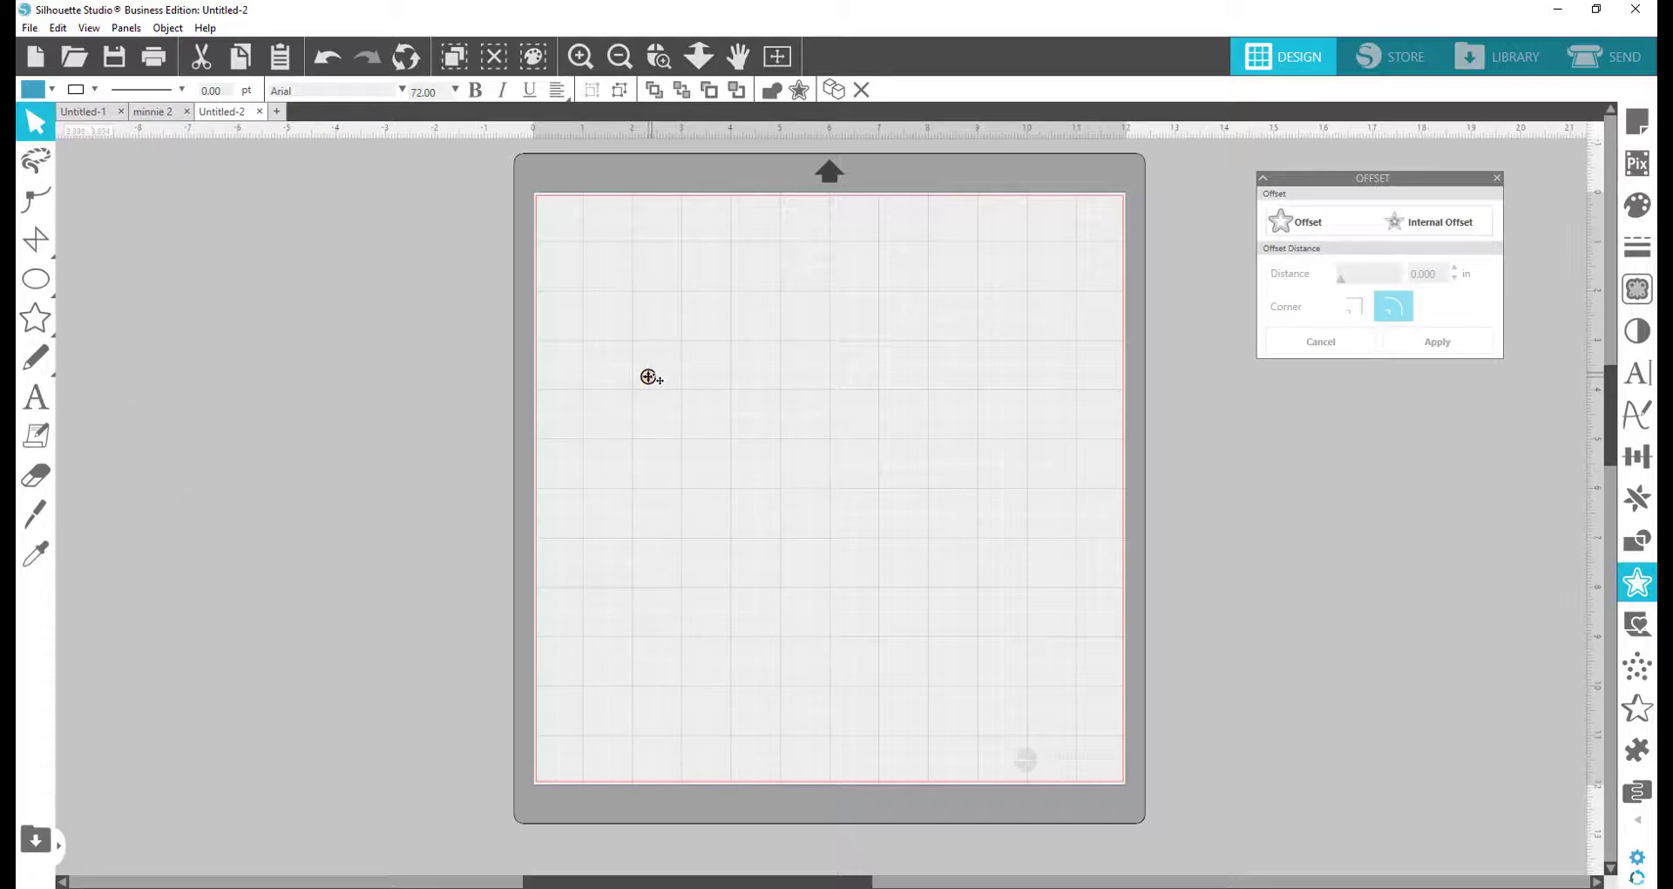
{"action": "type", "text": "Happy"}
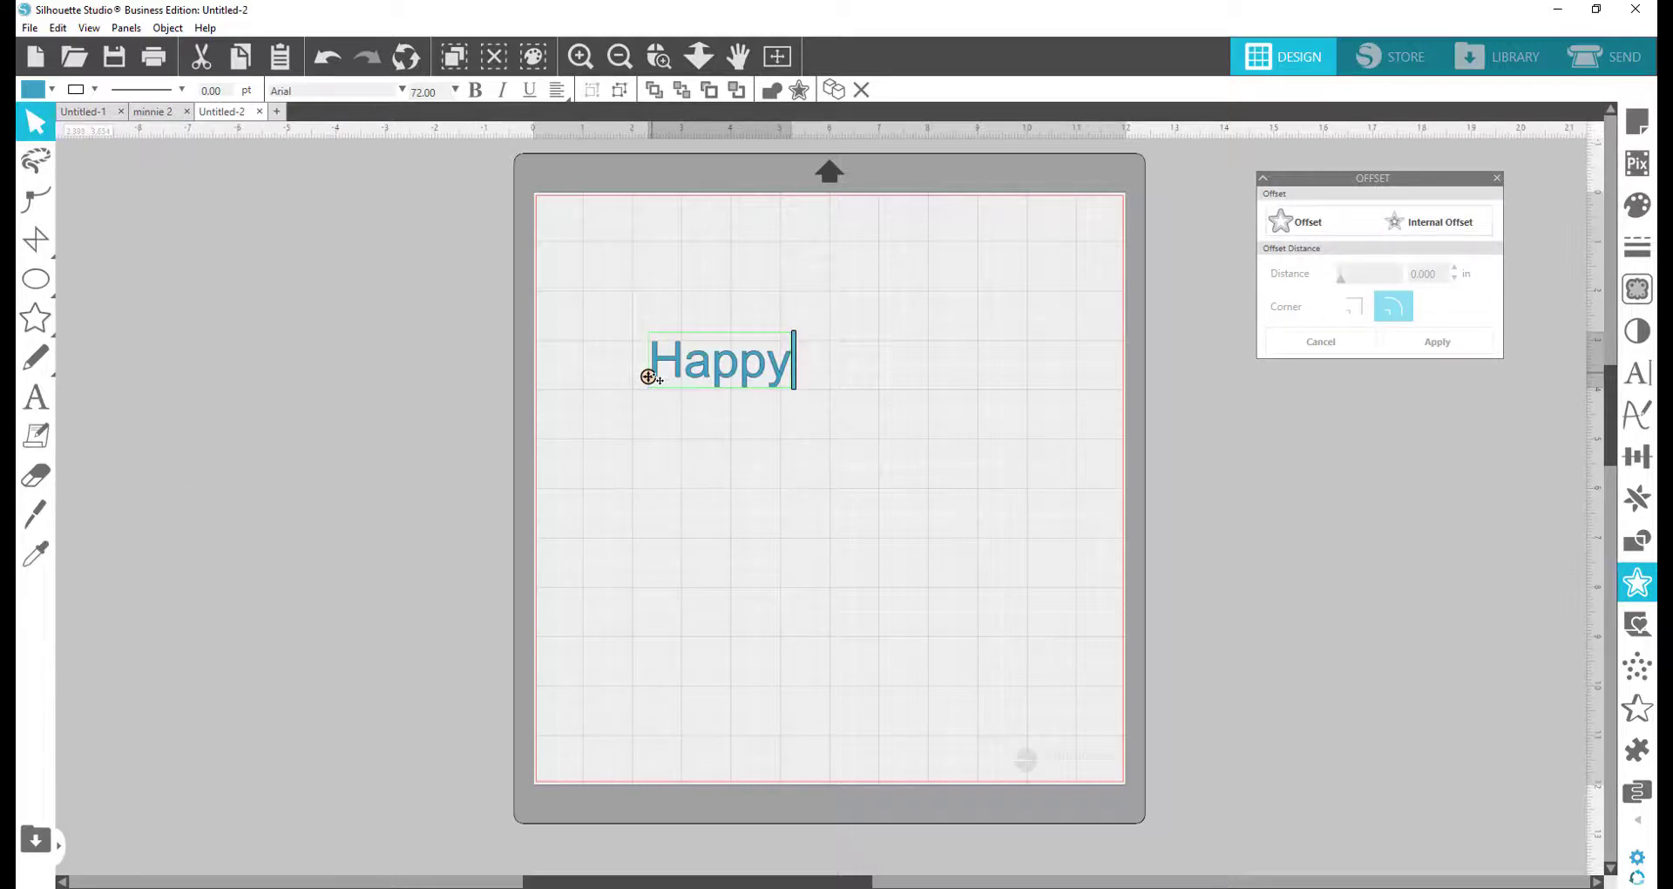
{"action": "type", "text": " Birthday"}
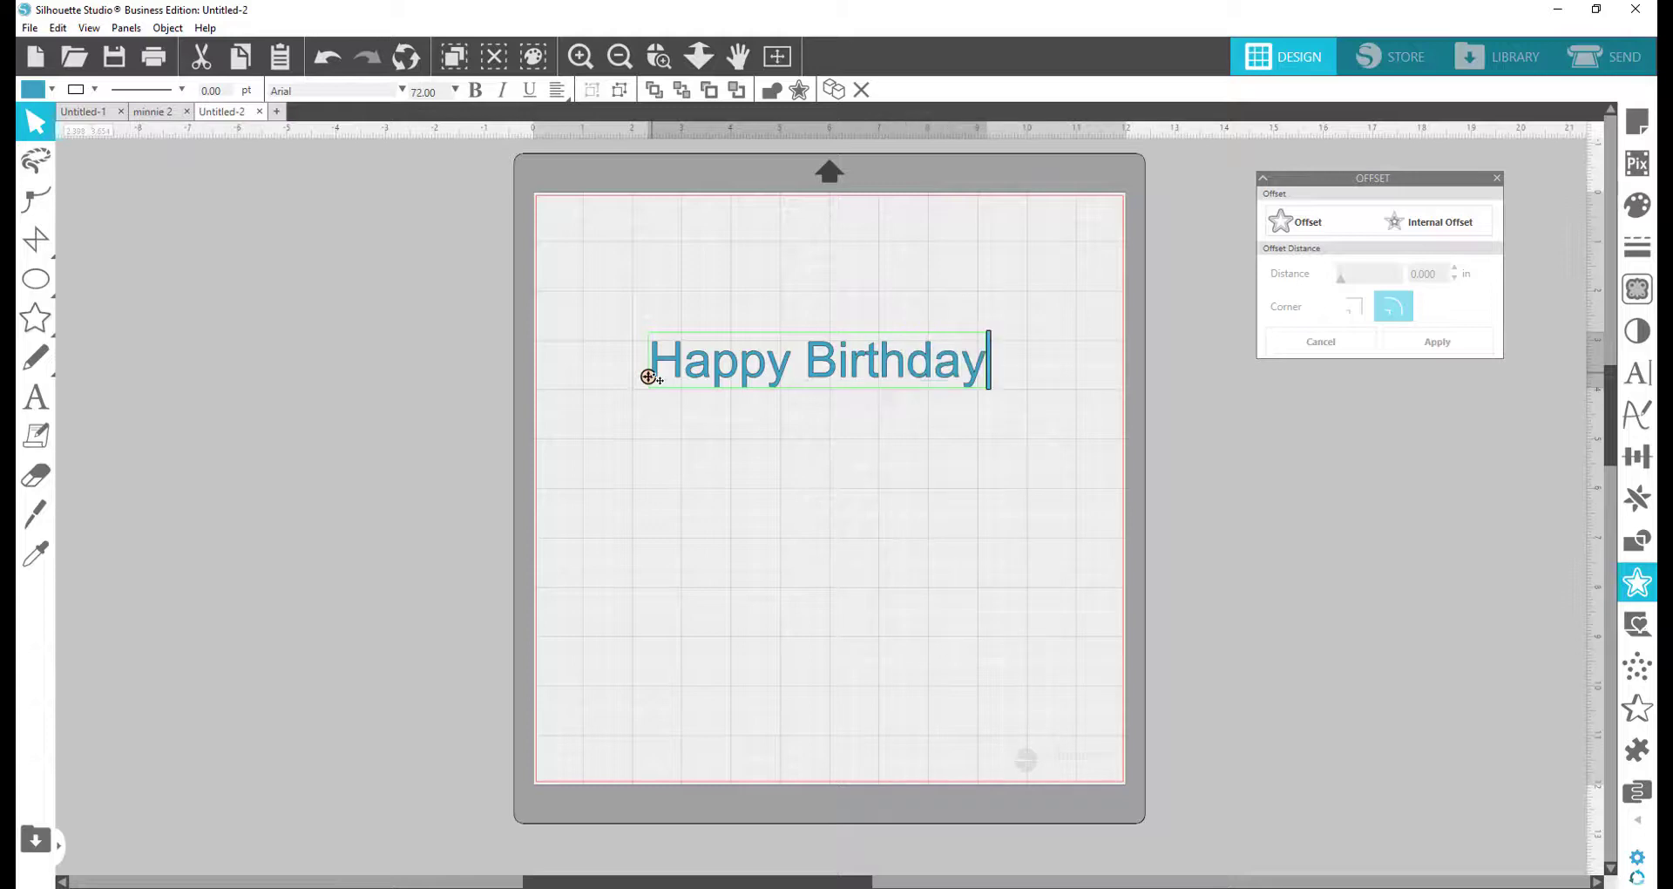
{"action": "type", "text": "!"}
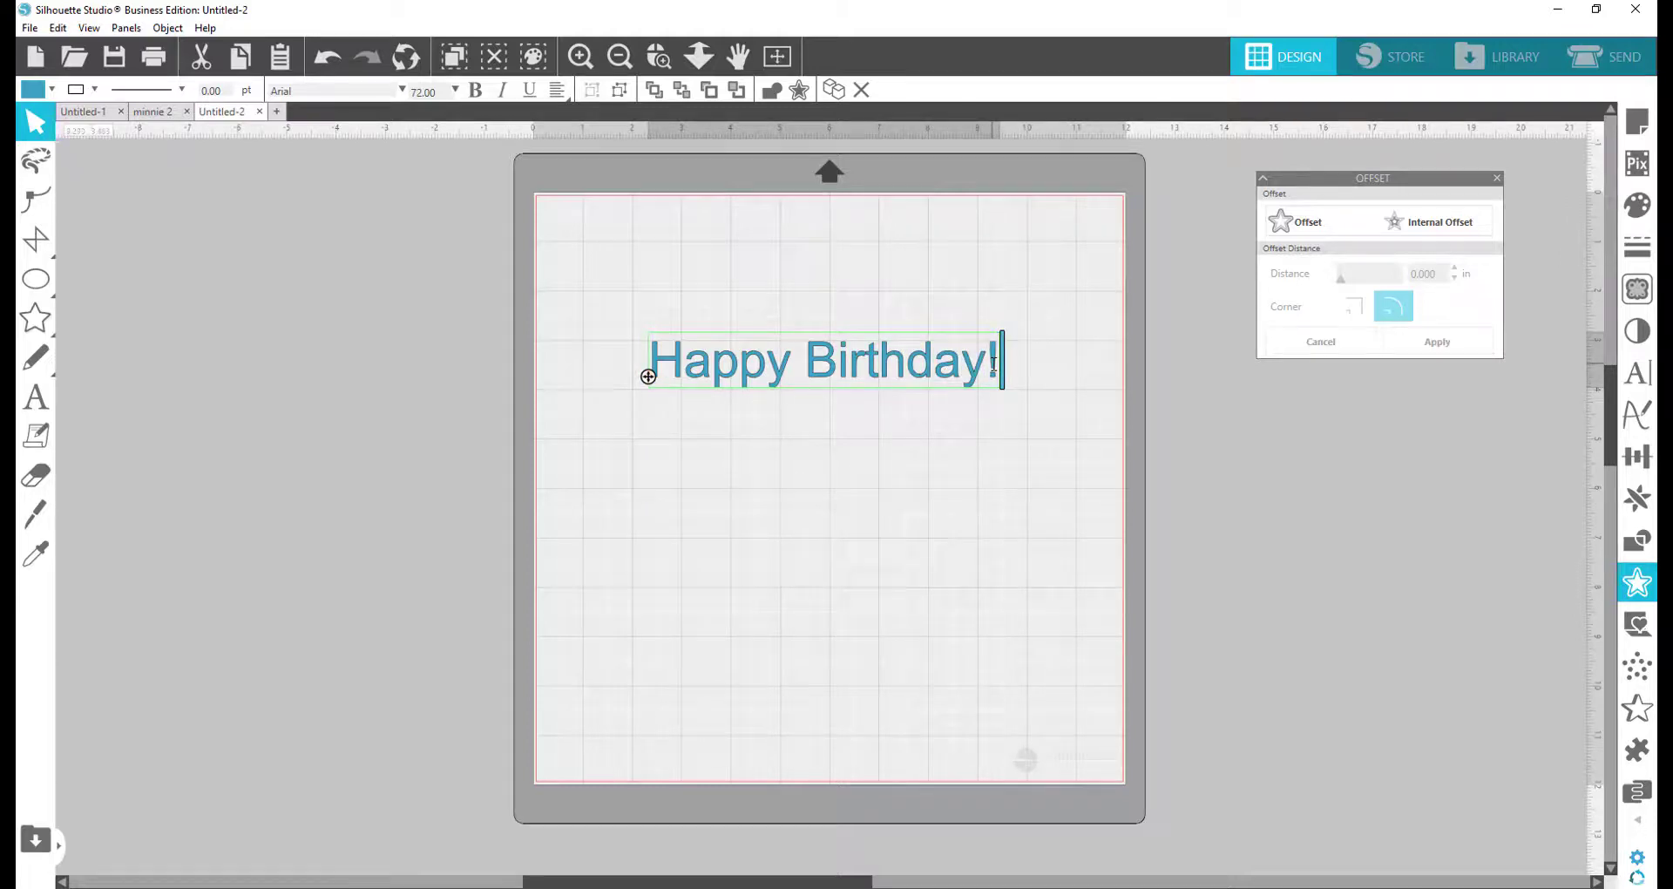
Change the font of the whole "Happy Birthday!" text to Magnolia Sky and finish editing the text.
{"action": "left_click_drag", "start_coordinate": [990, 368], "coordinate": [880, 366]}
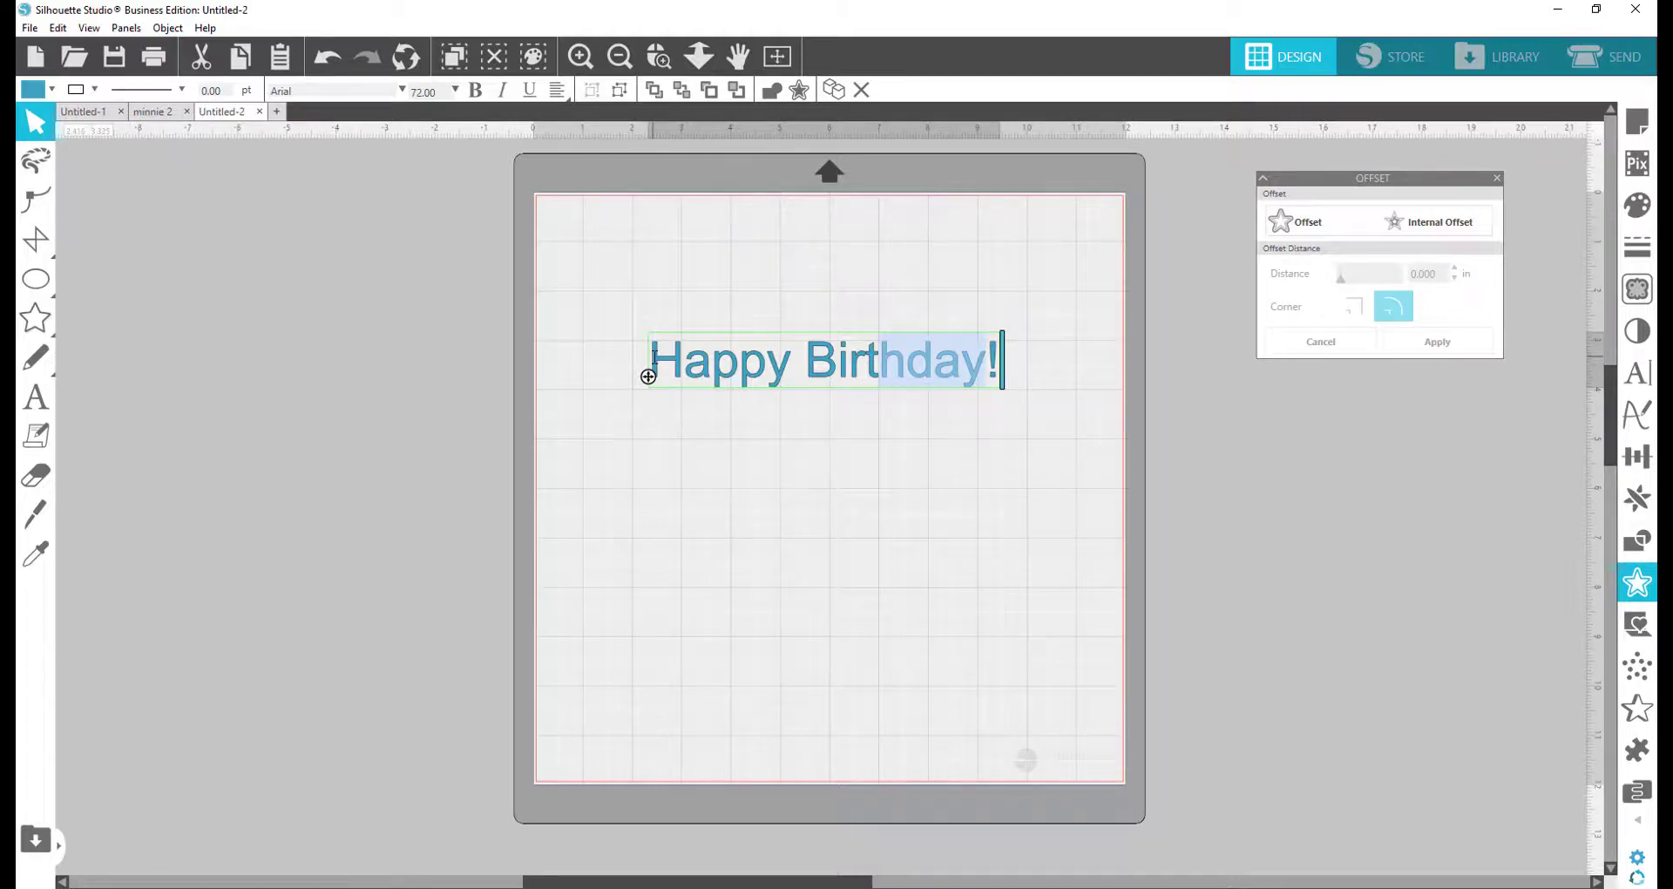
{"action": "left_click_drag", "start_coordinate": [654, 357], "coordinate": [1003, 377]}
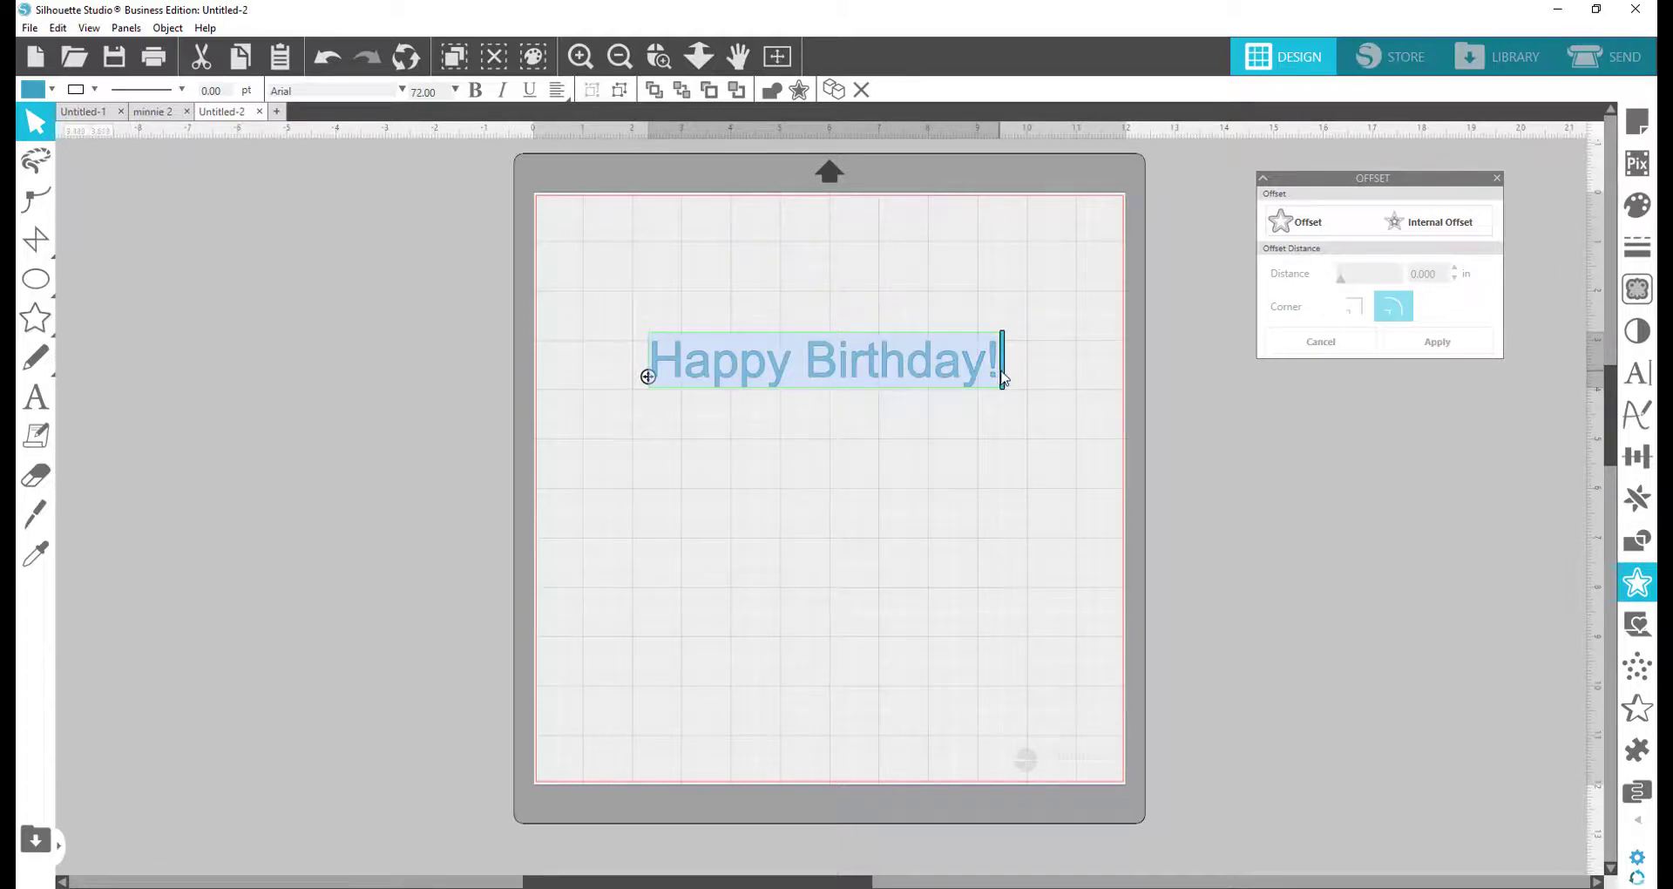
{"action": "left_click", "coordinate": [403, 90]}
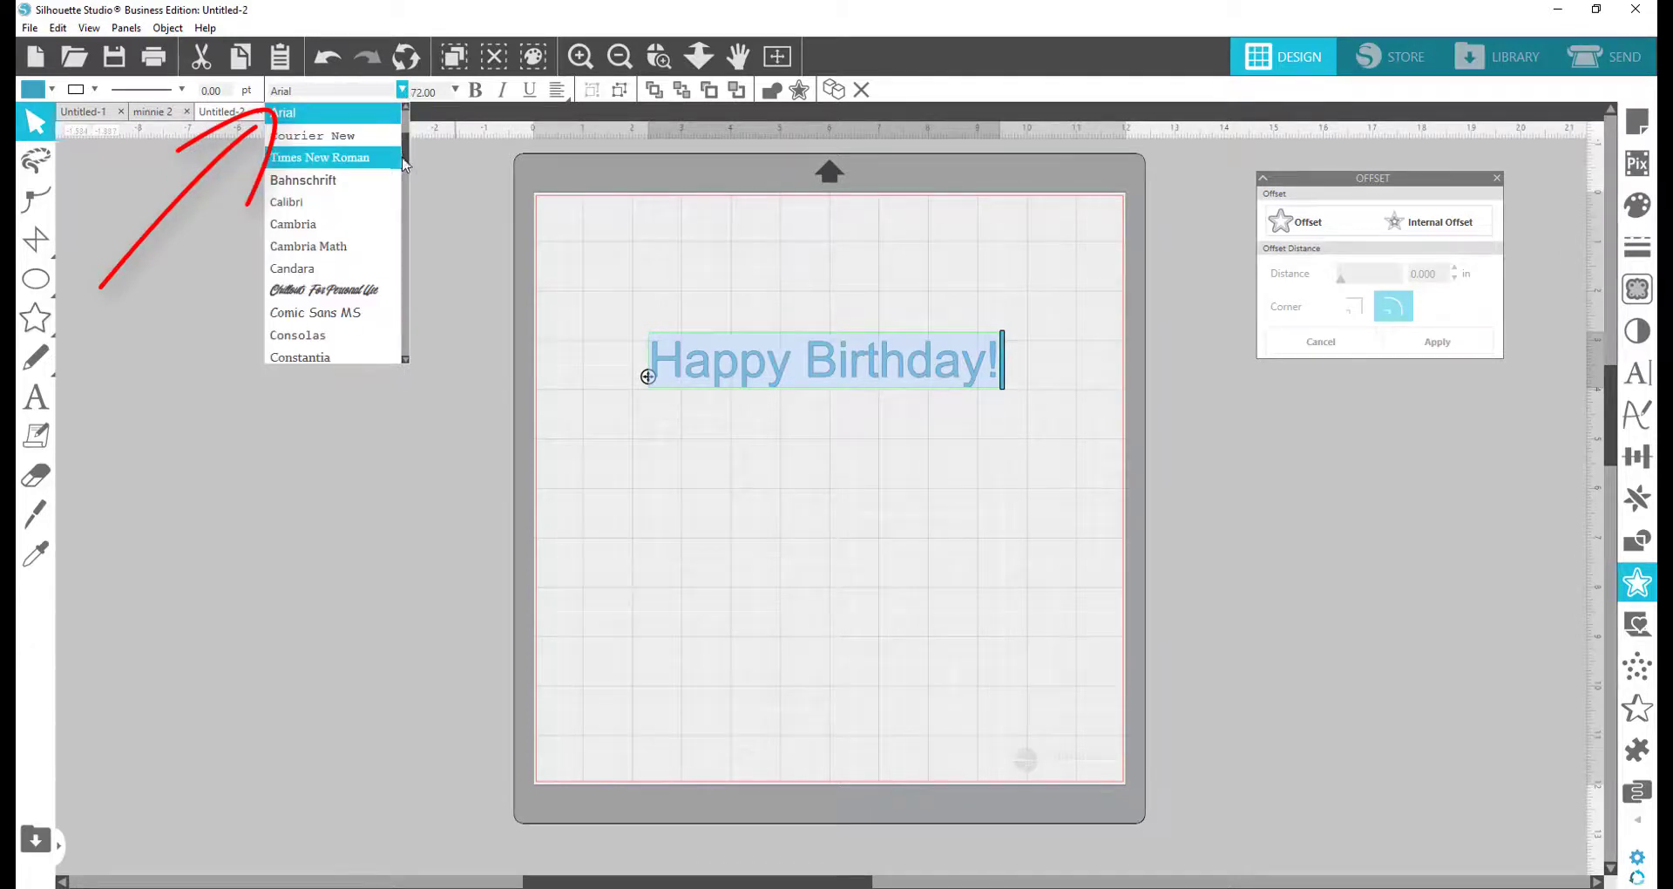
{"action": "scroll", "coordinate": [403, 129], "scroll_direction": "up", "scroll_amount": 3}
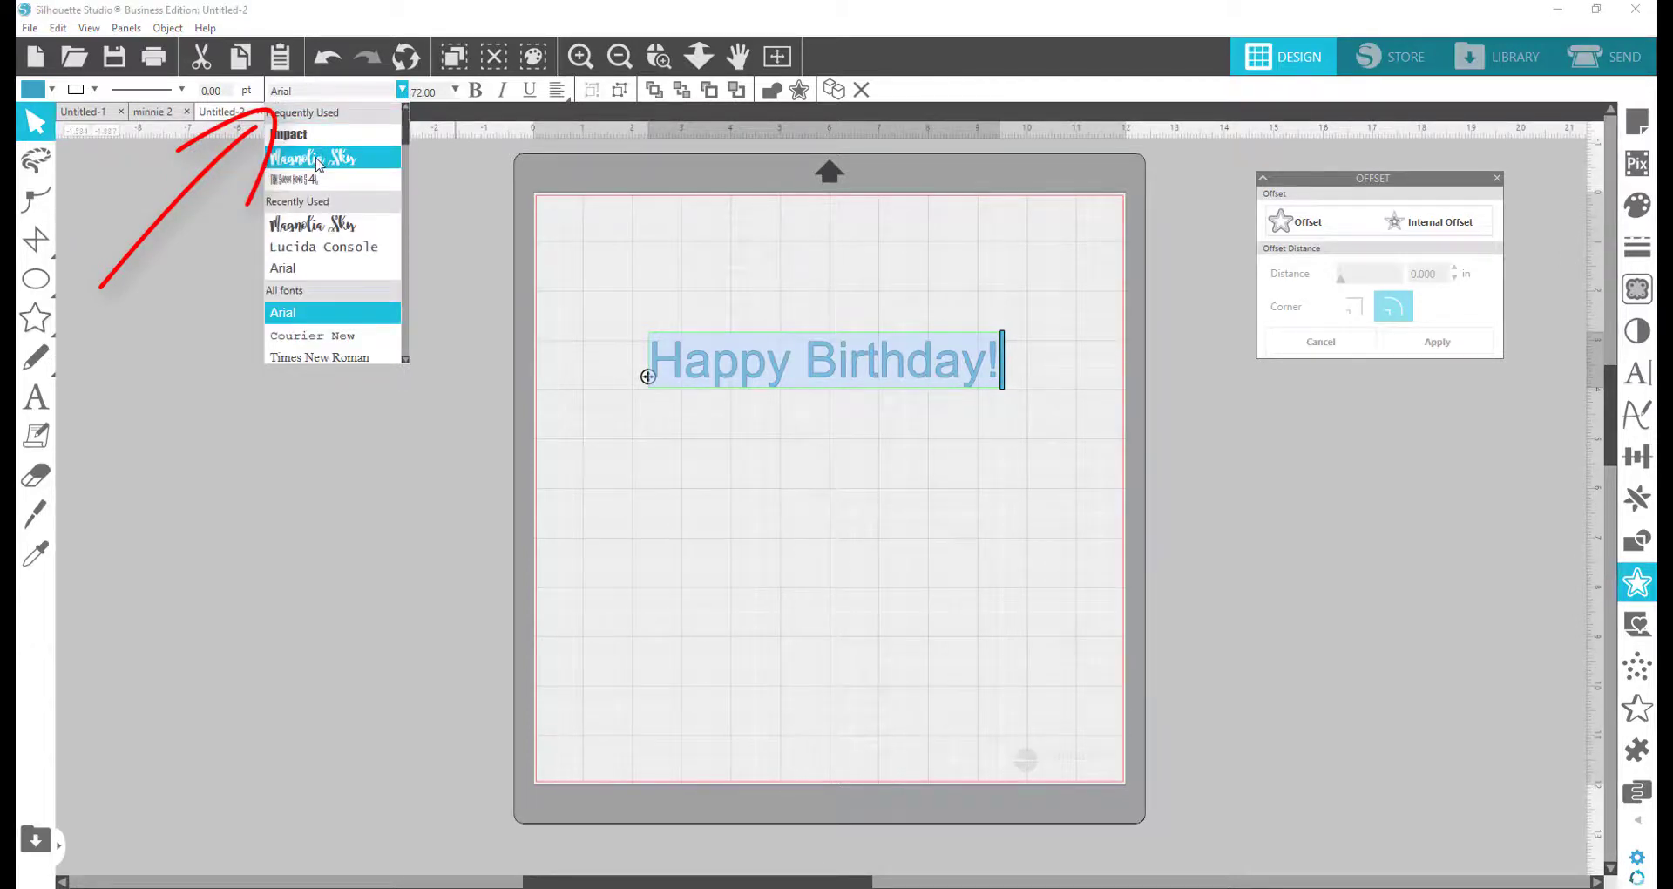
{"action": "left_click", "coordinate": [323, 158]}
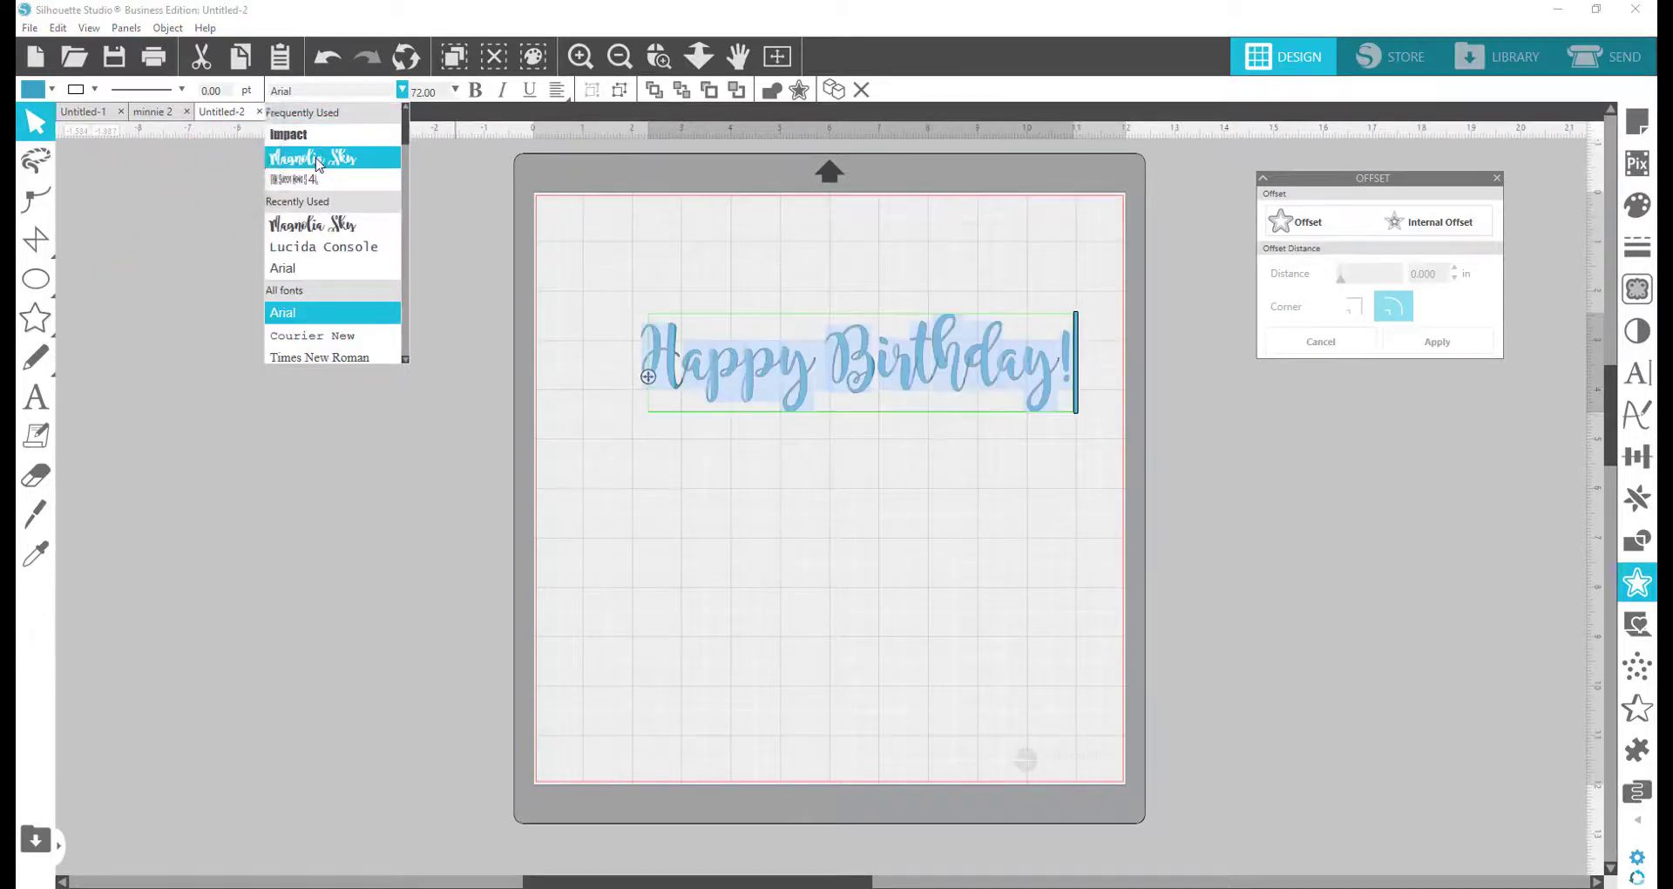
{"action": "left_click", "coordinate": [863, 462]}
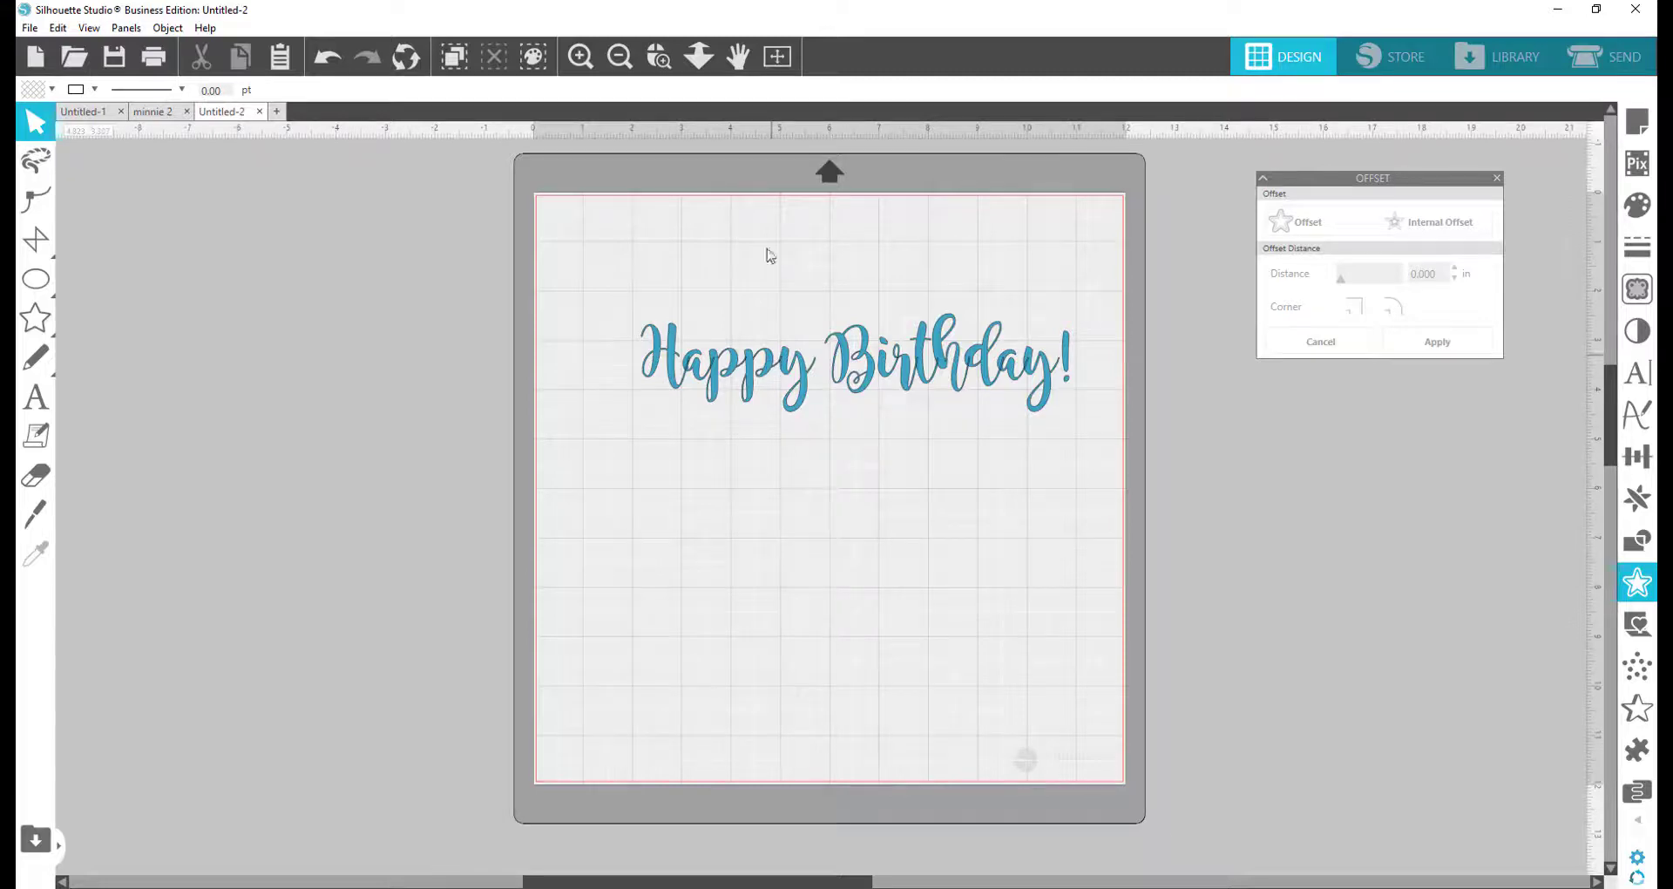
Weld the overlapping letters of the "Happy Birthday!" text.
{"action": "left_click", "coordinate": [660, 57]}
{"action": "left_click_drag", "start_coordinate": [766, 307], "coordinate": [1081, 416]}
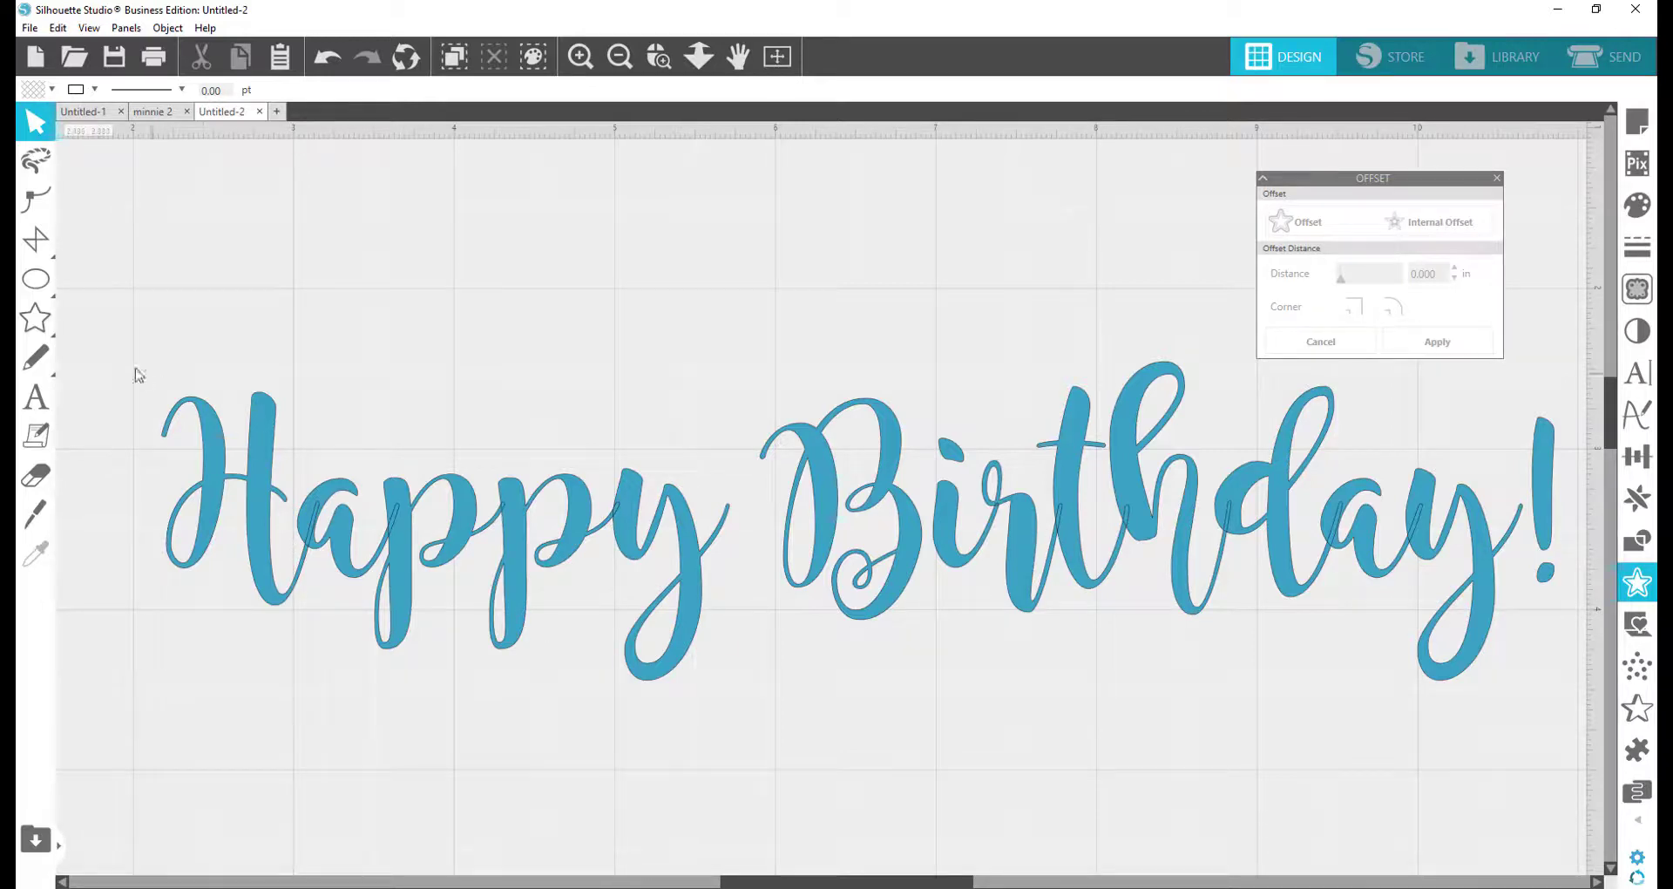
{"action": "left_click_drag", "start_coordinate": [99, 343], "coordinate": [1048, 525]}
{"action": "left_click_drag", "start_coordinate": [1514, 622], "coordinate": [1542, 615]}
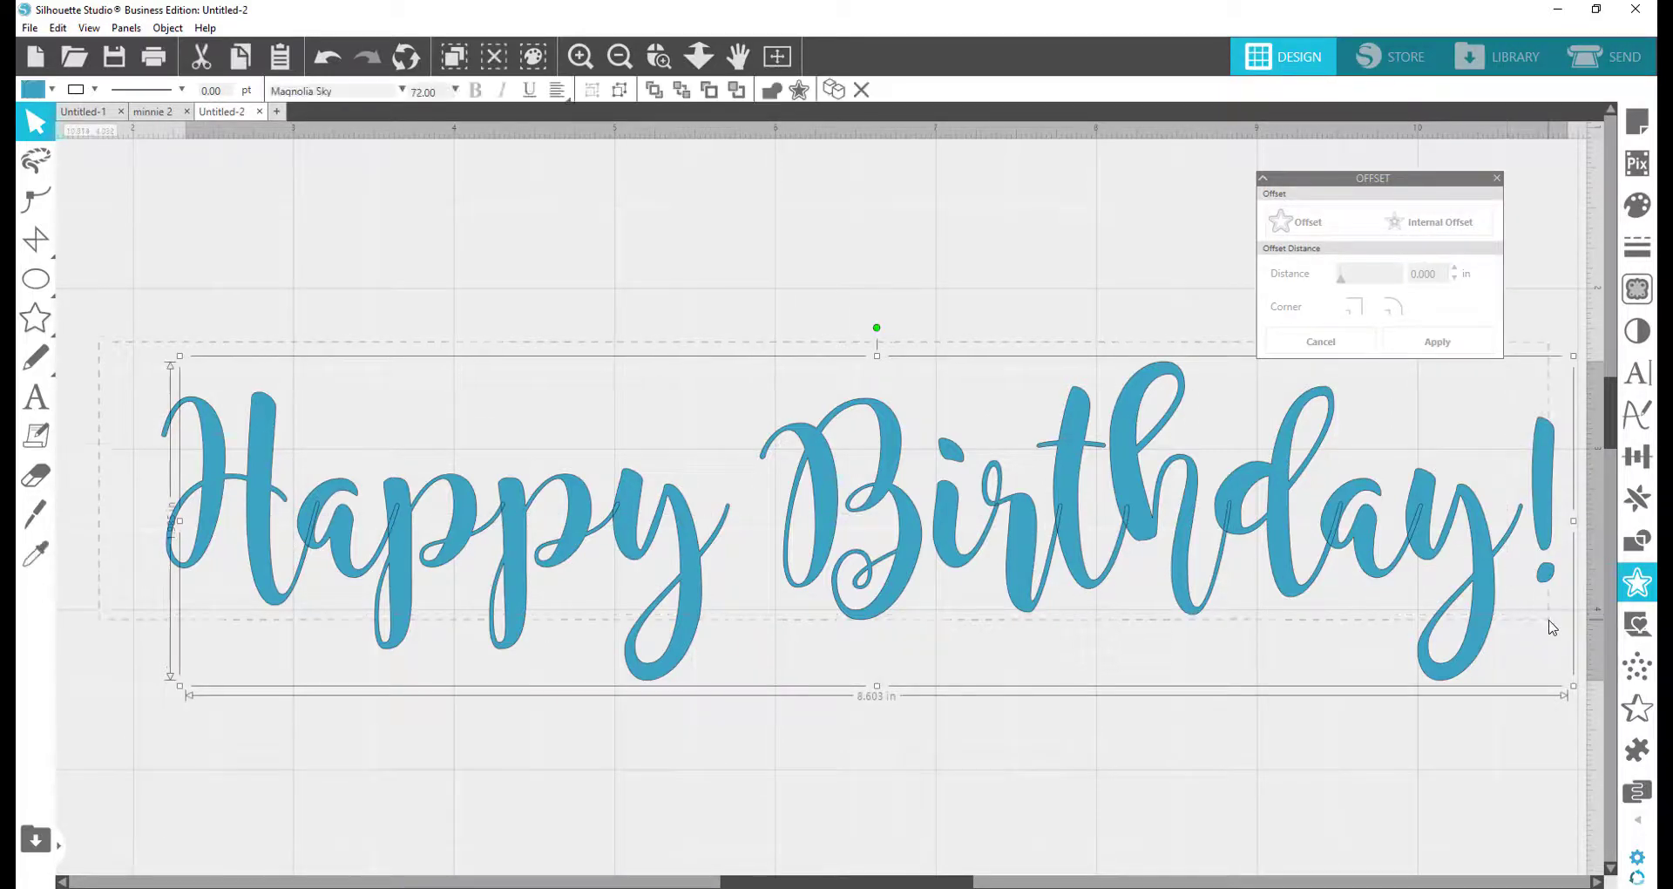
{"action": "right_click", "coordinate": [1019, 550]}
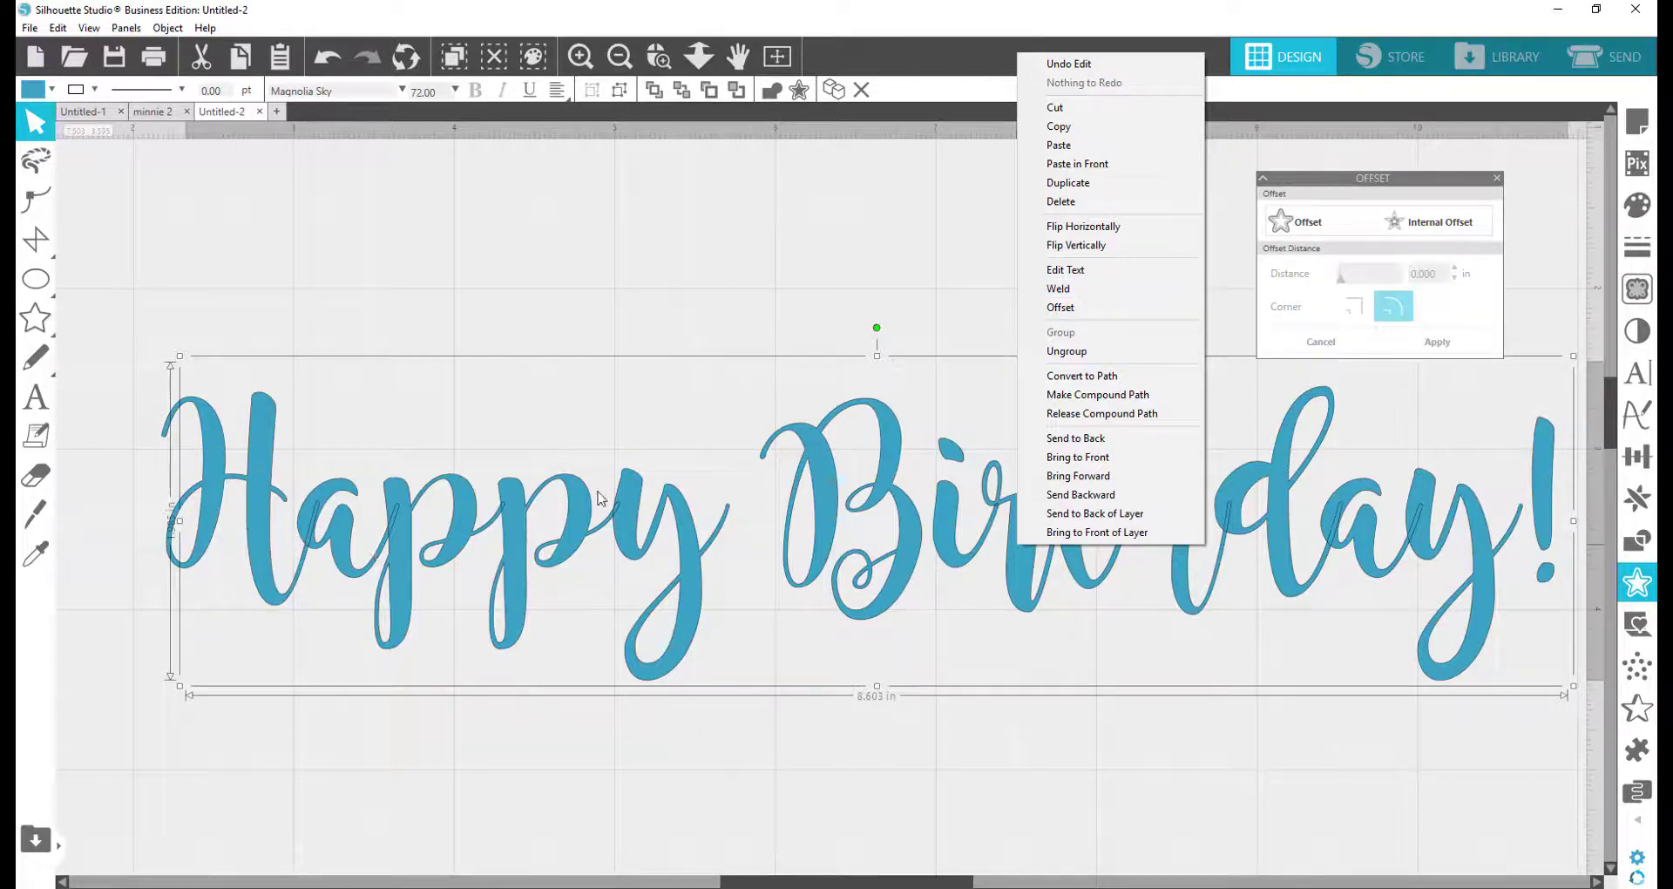
{"action": "left_click", "coordinate": [1110, 288]}
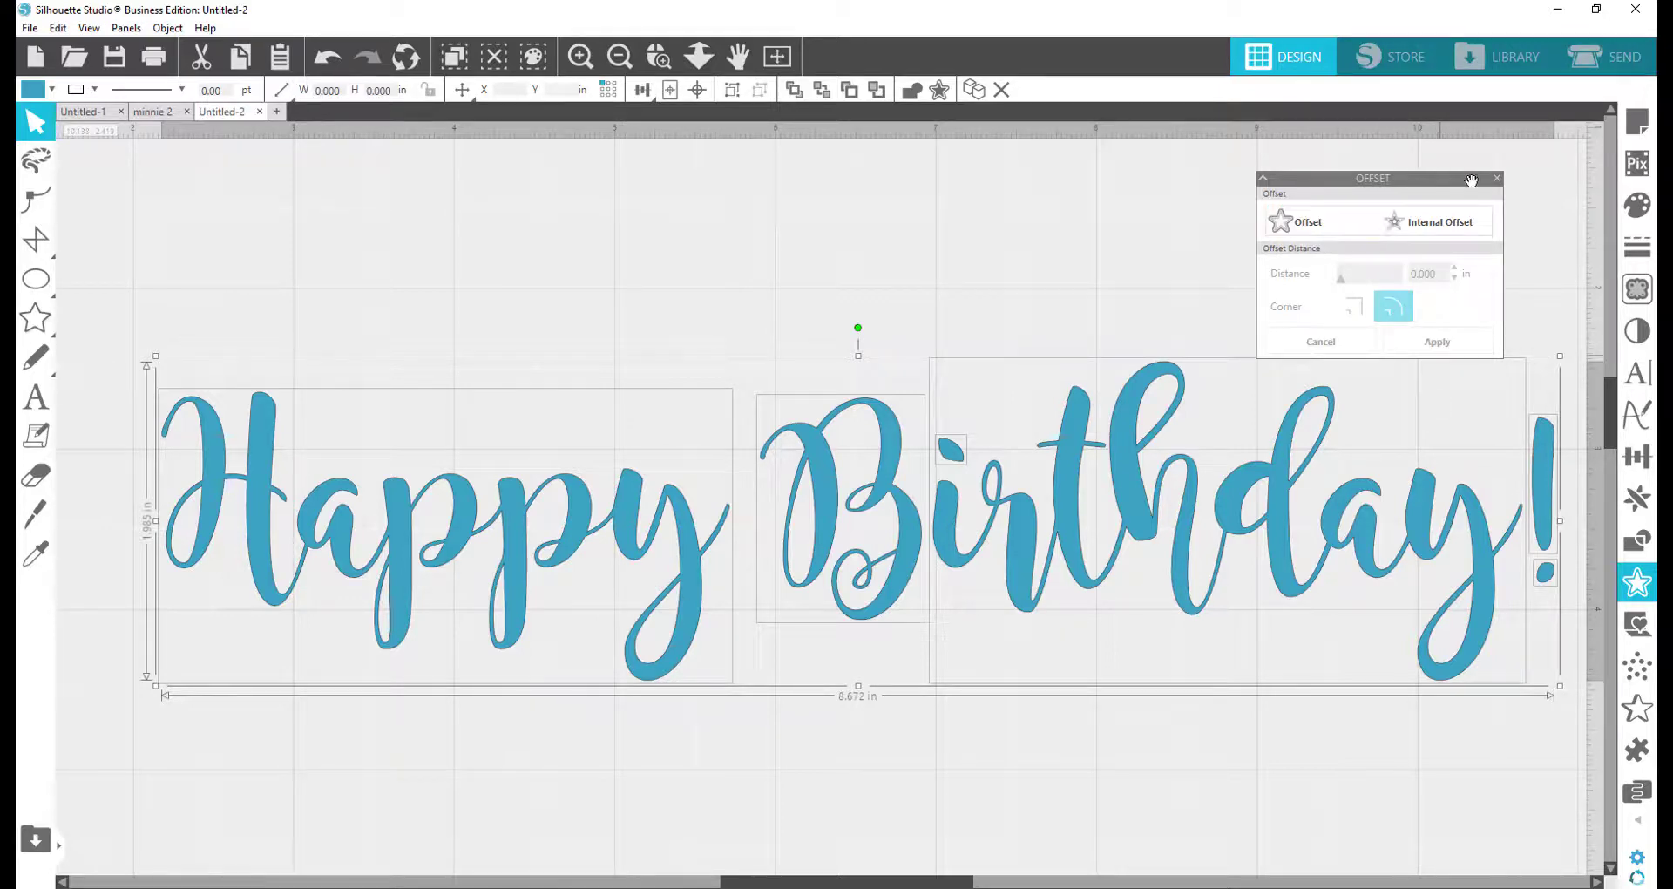
Offset the welded "Happy Birthday!" text outward by 0.125 in with rounded corners and fill the offset shape with white.
{"action": "left_click", "coordinate": [1498, 179]}
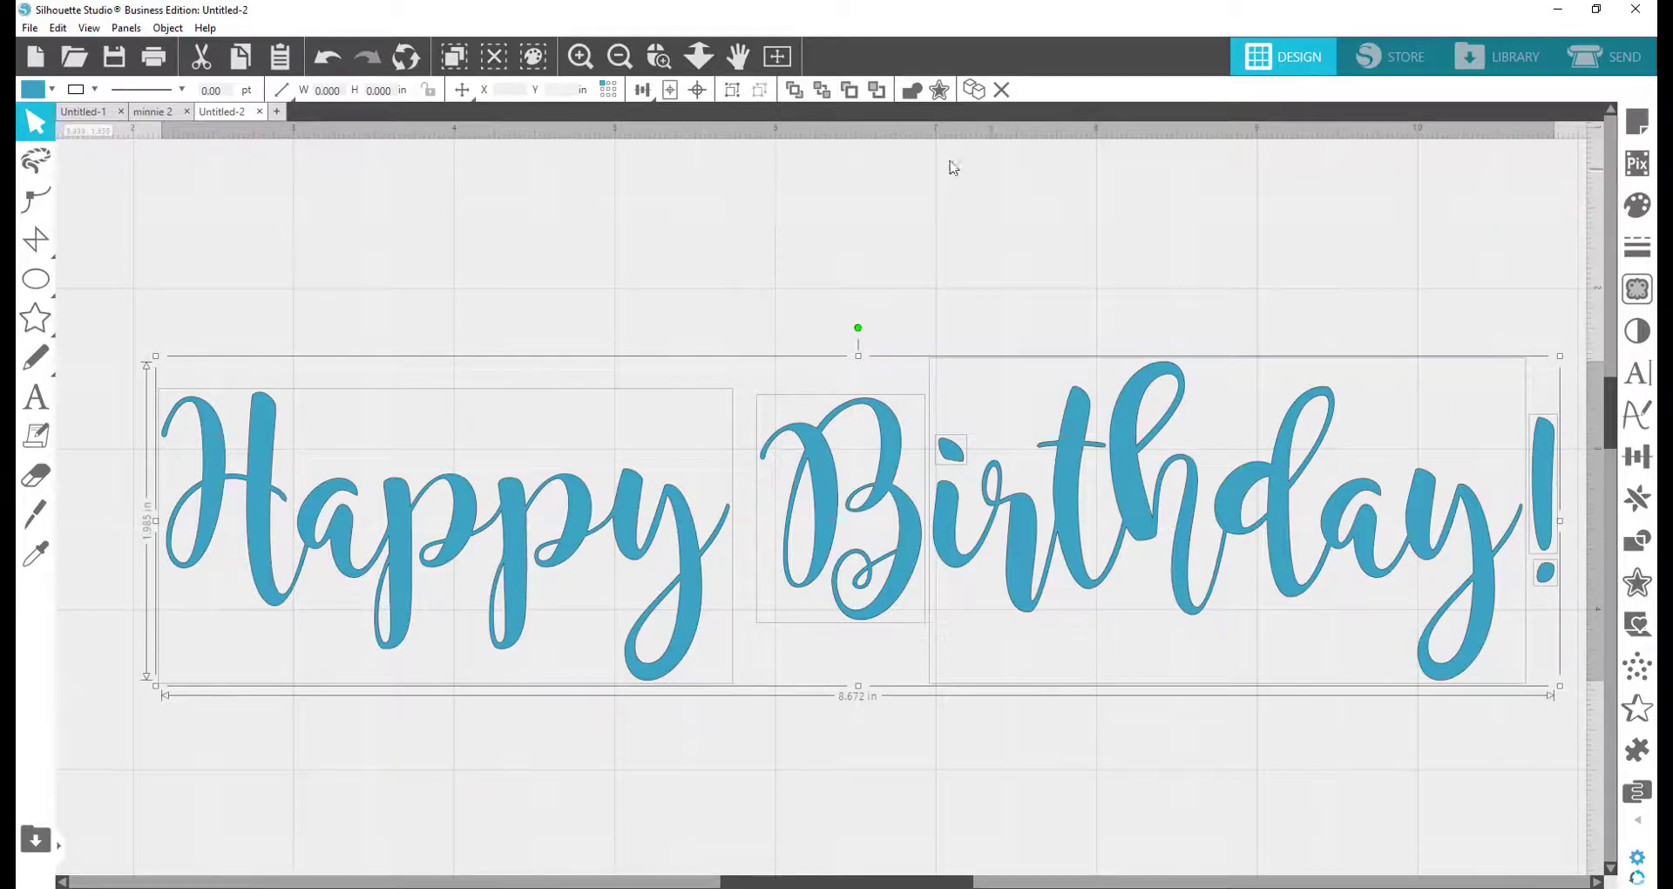
{"action": "left_click", "coordinate": [619, 57]}
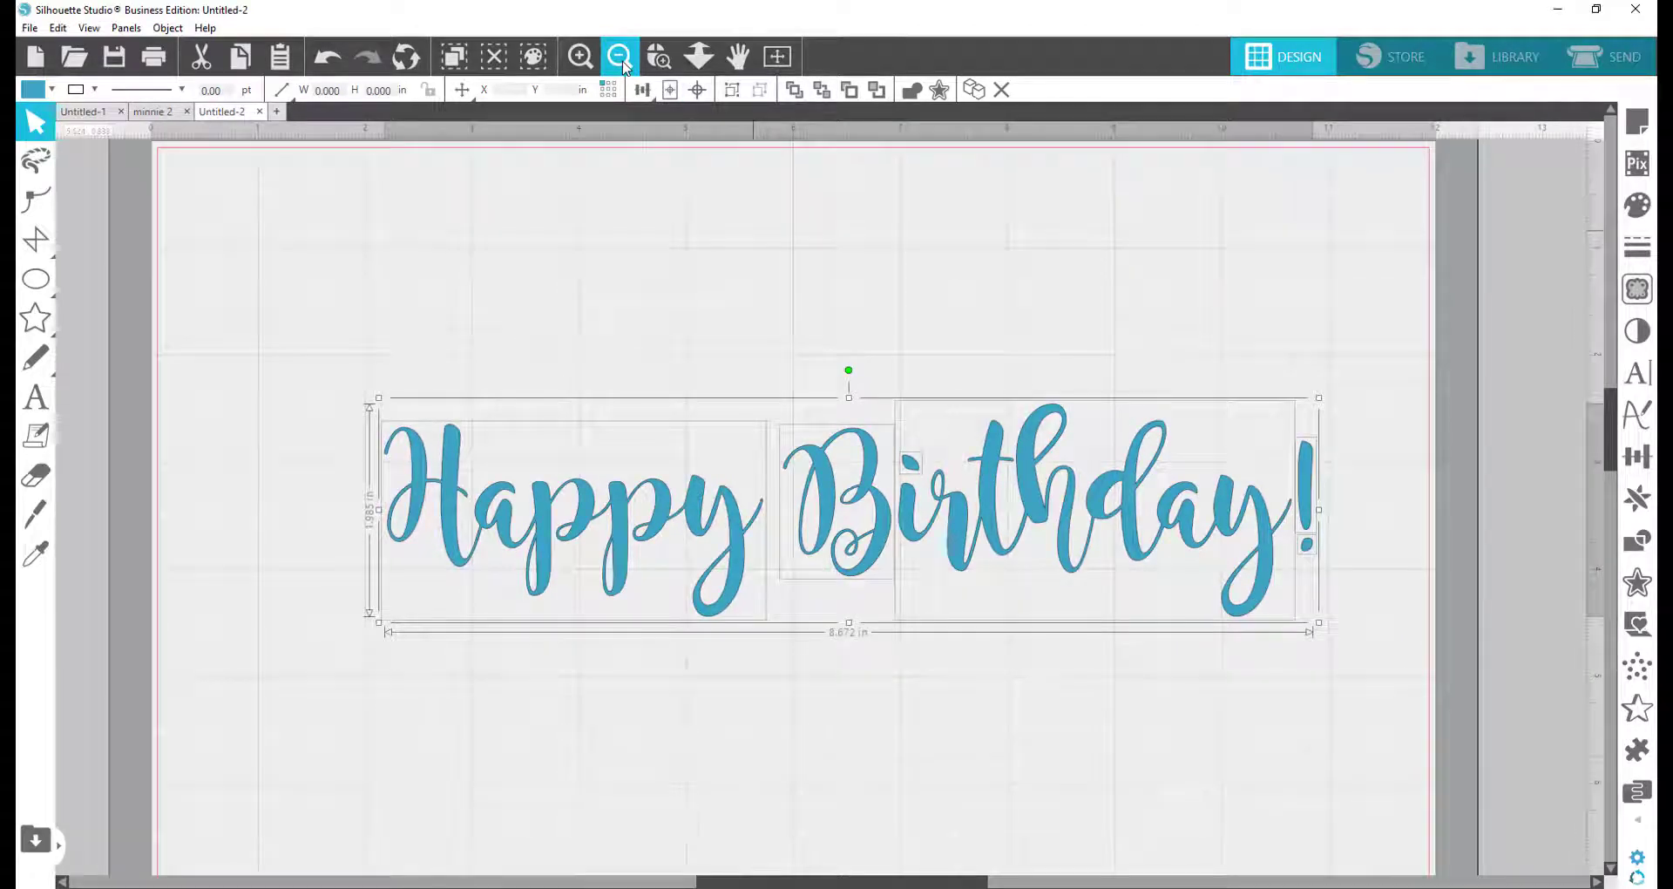
{"action": "left_click", "coordinate": [620, 56]}
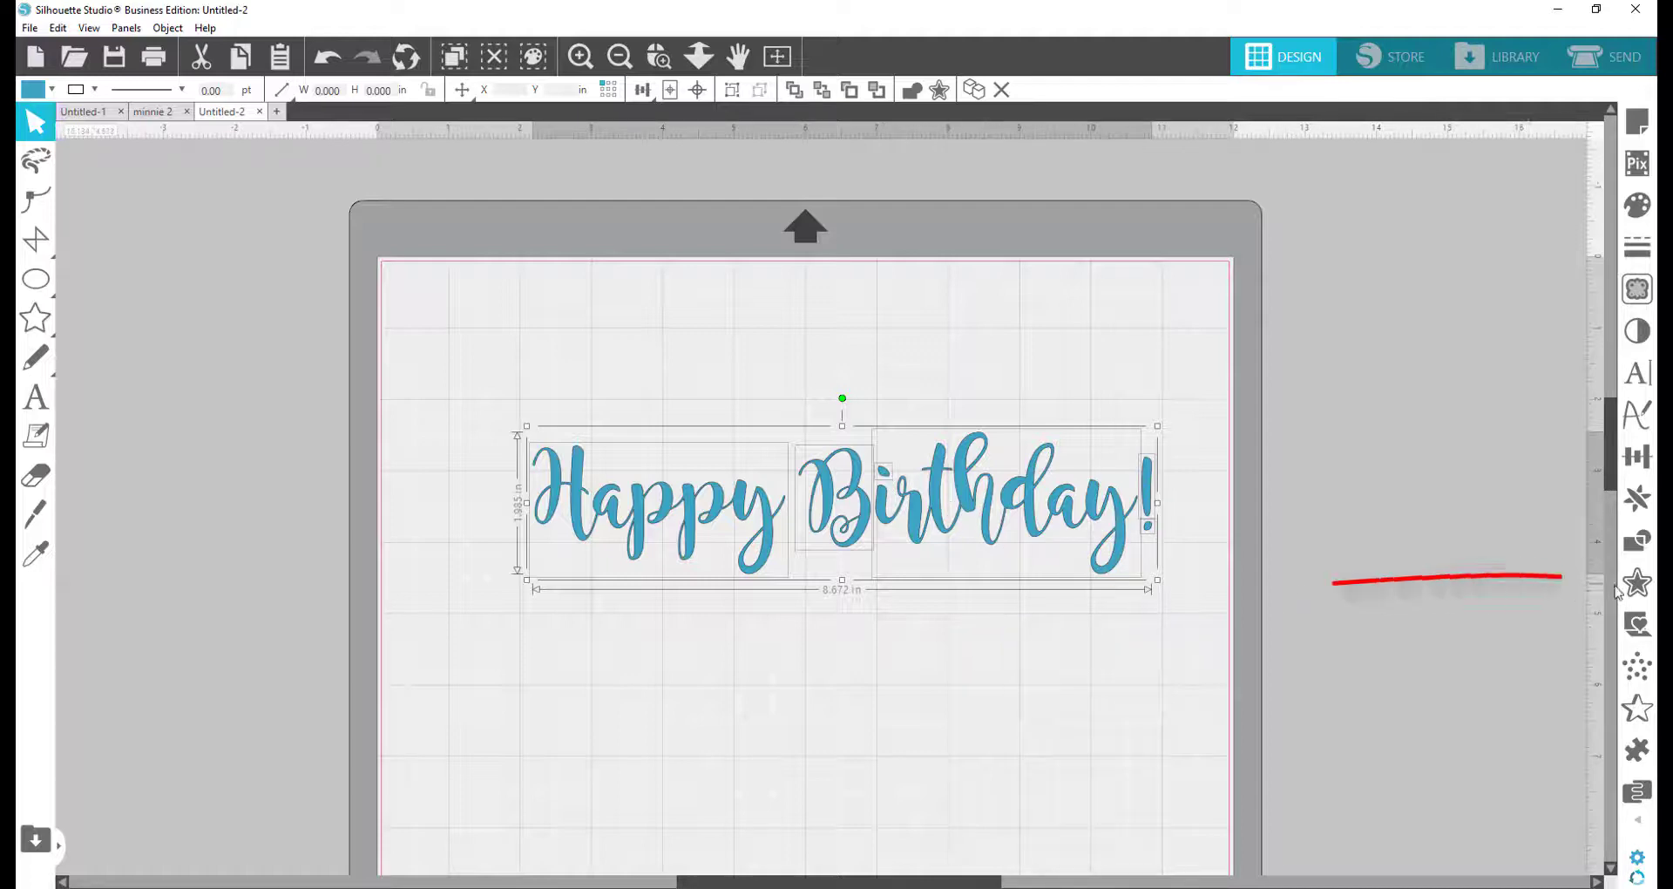
{"action": "left_click", "coordinate": [1639, 586]}
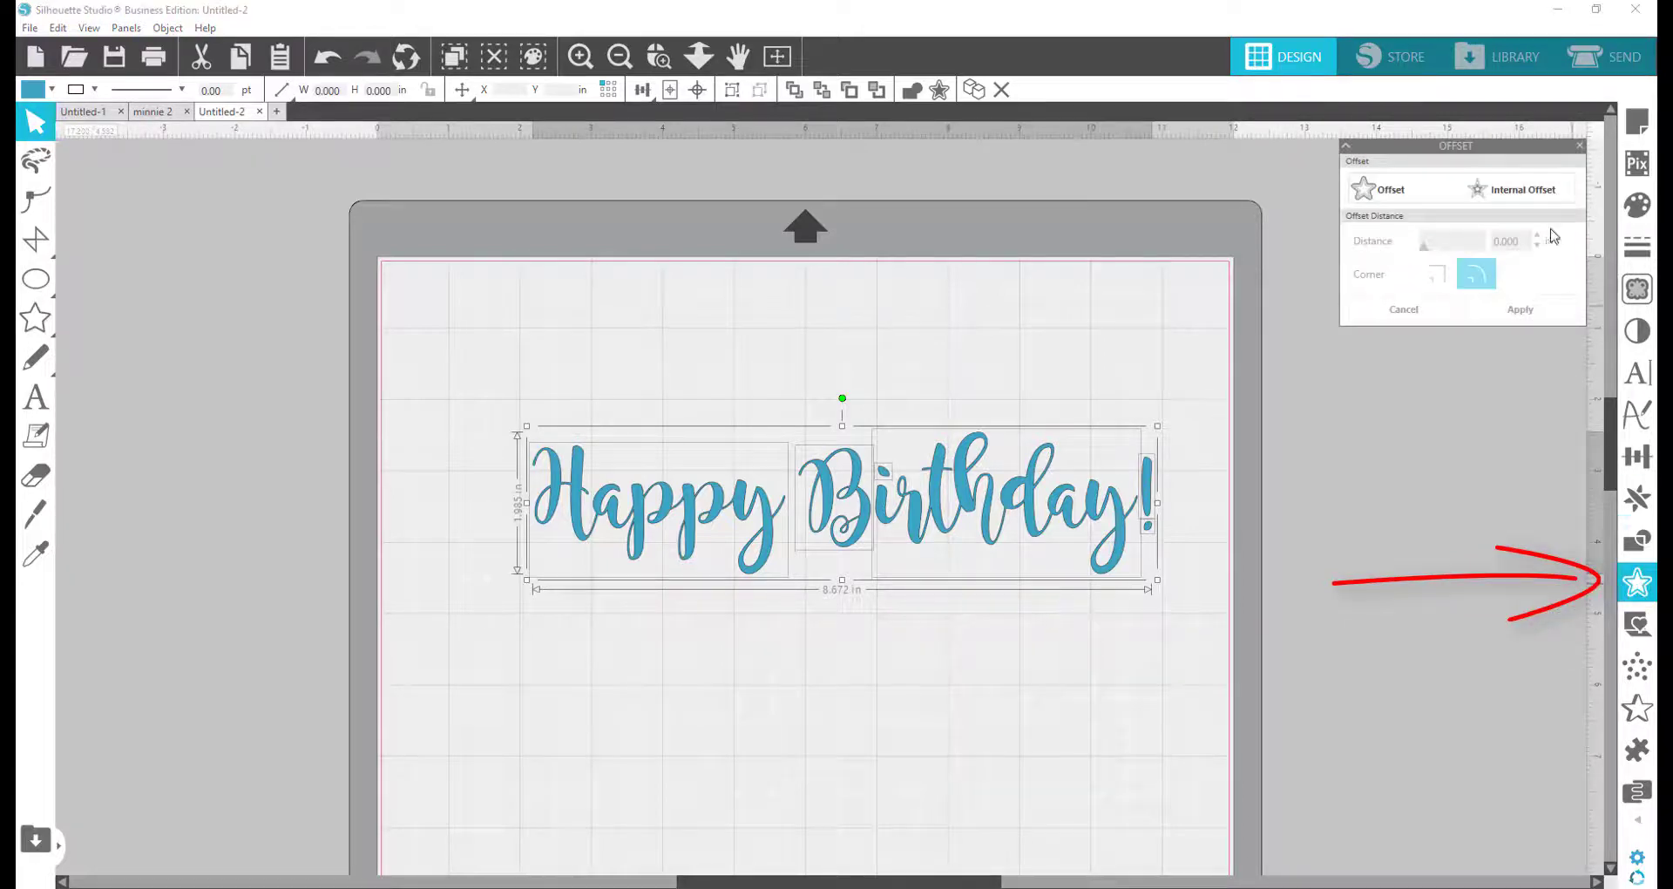
{"action": "left_click_drag", "start_coordinate": [1494, 147], "coordinate": [1299, 217]}
{"action": "left_click", "coordinate": [1195, 266]}
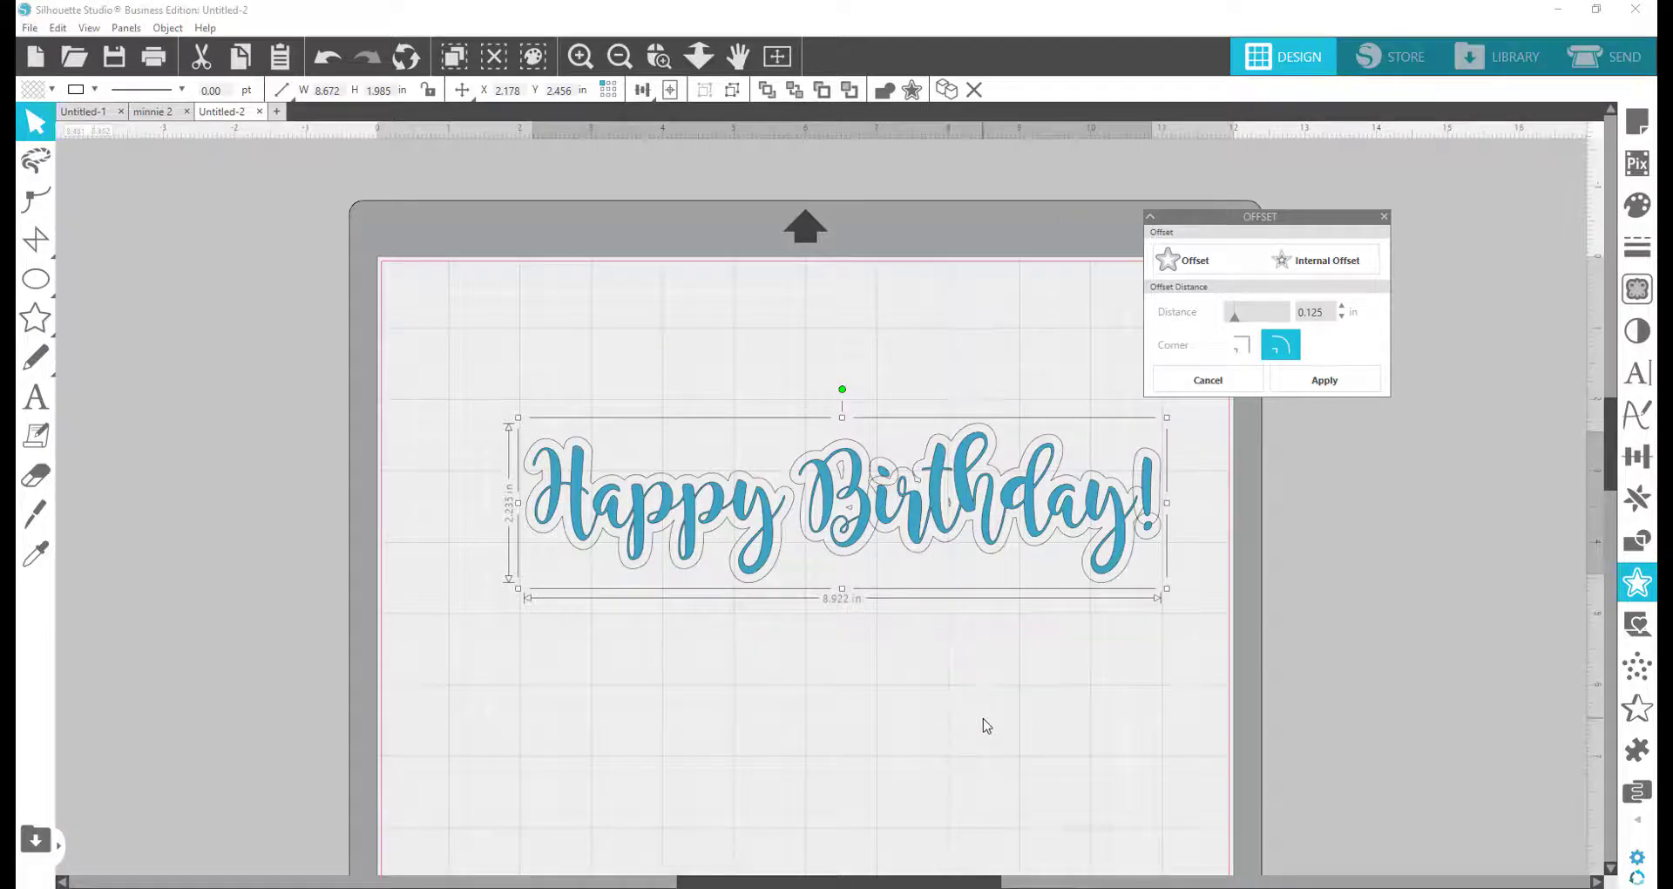
{"action": "left_click", "coordinate": [51, 89]}
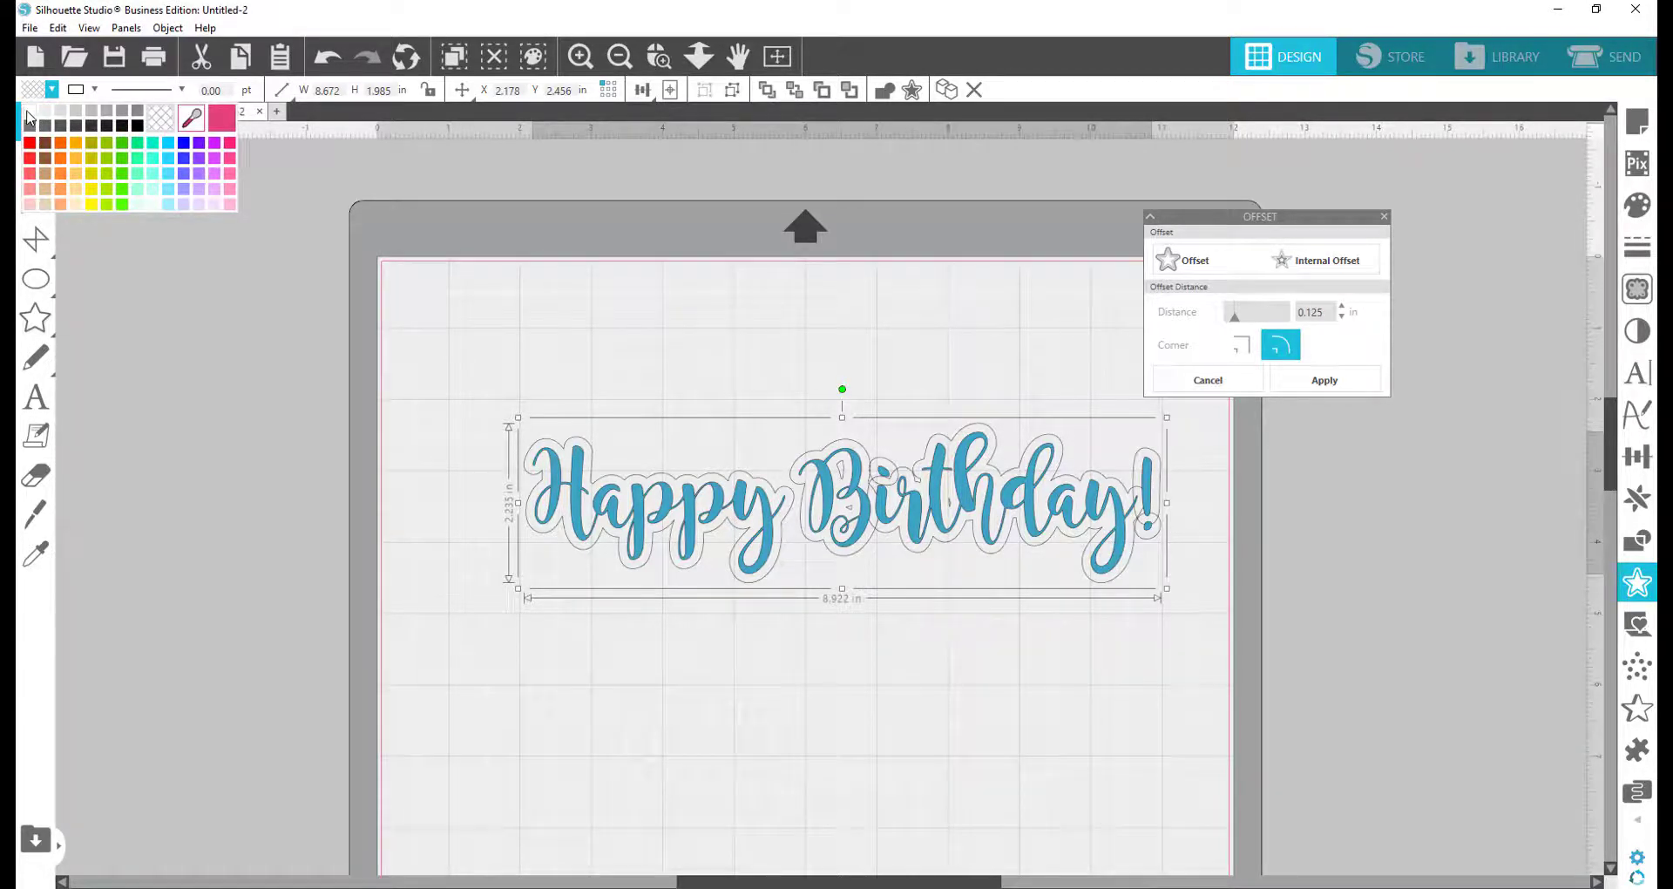
{"action": "left_click", "coordinate": [28, 111]}
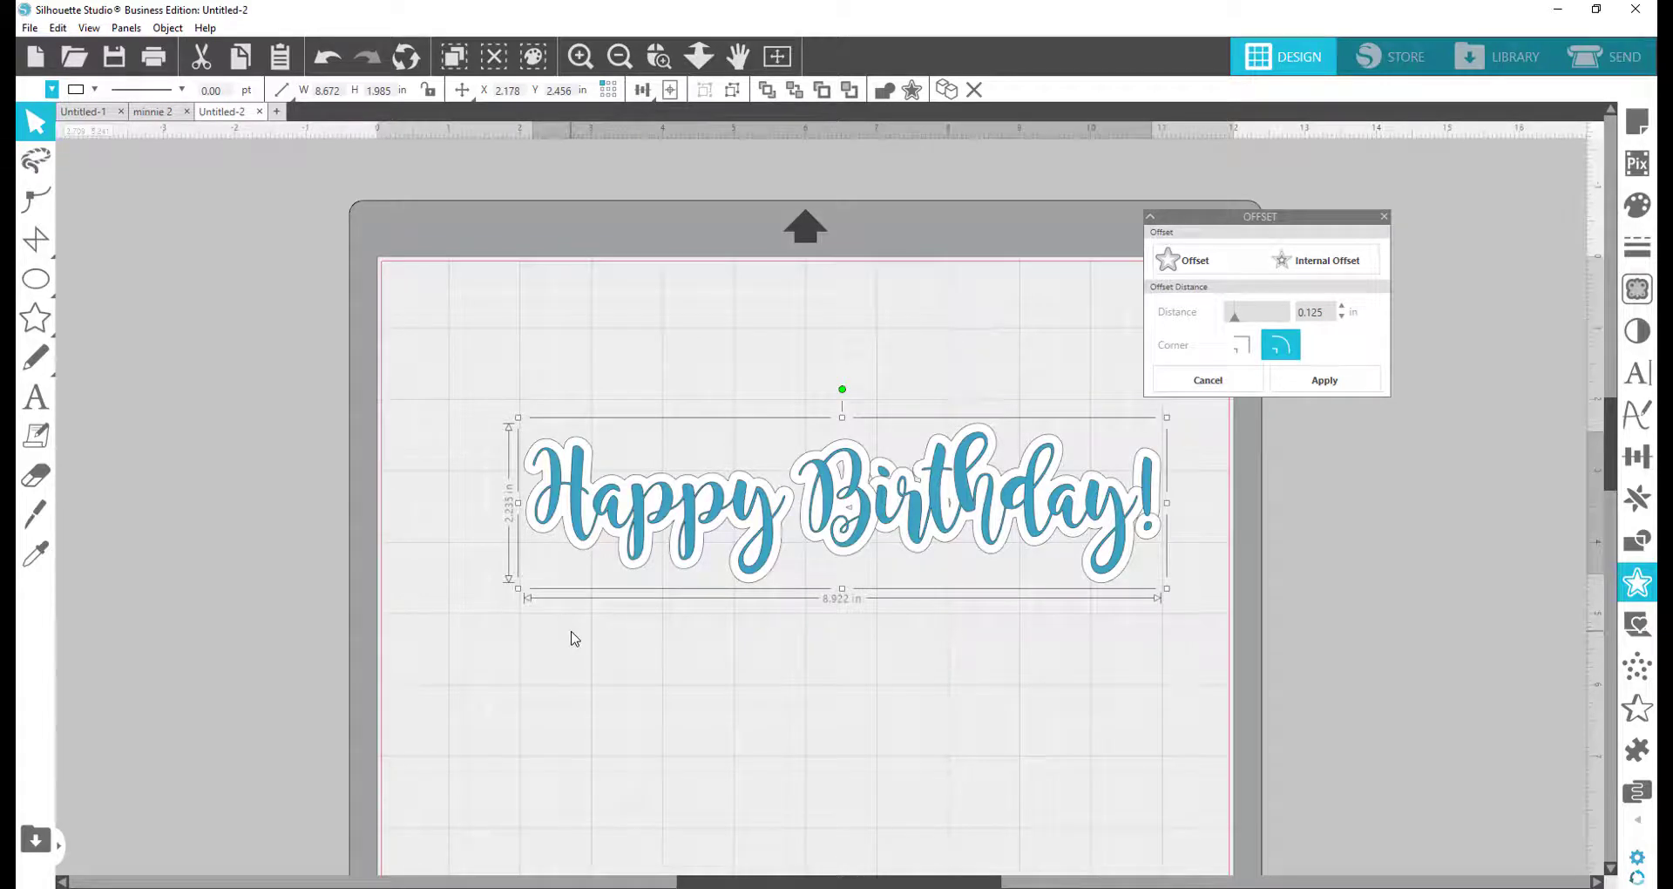
Fill the word "Happy" with the muted custom pink.
{"action": "double_click", "coordinate": [964, 500]}
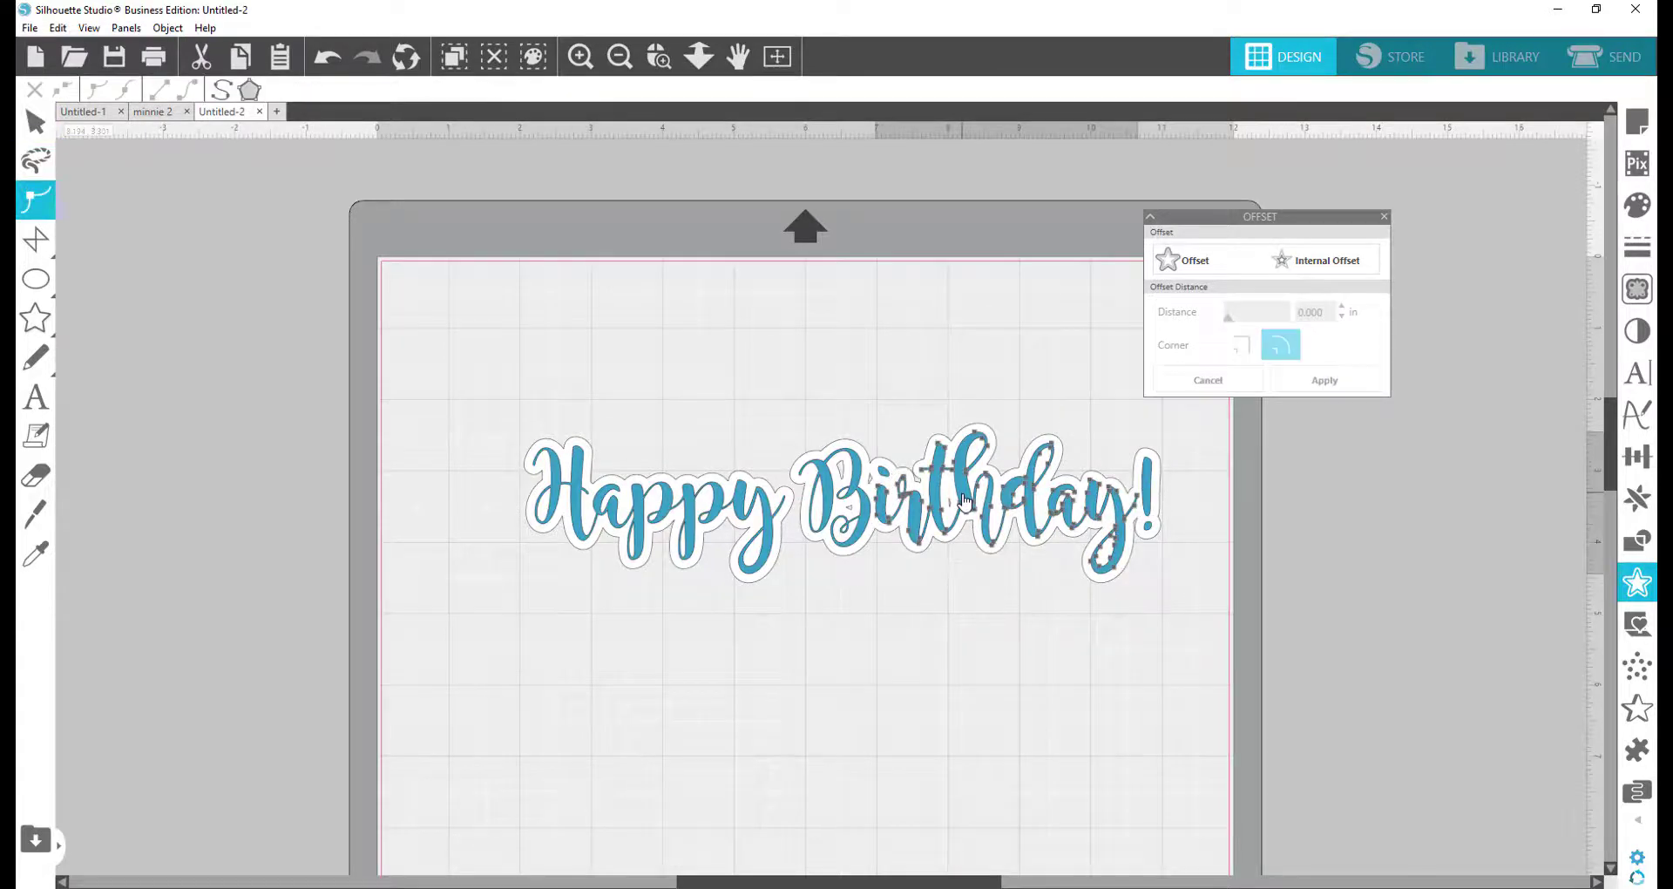
{"action": "left_click", "coordinate": [930, 635]}
{"action": "left_click", "coordinate": [556, 485]}
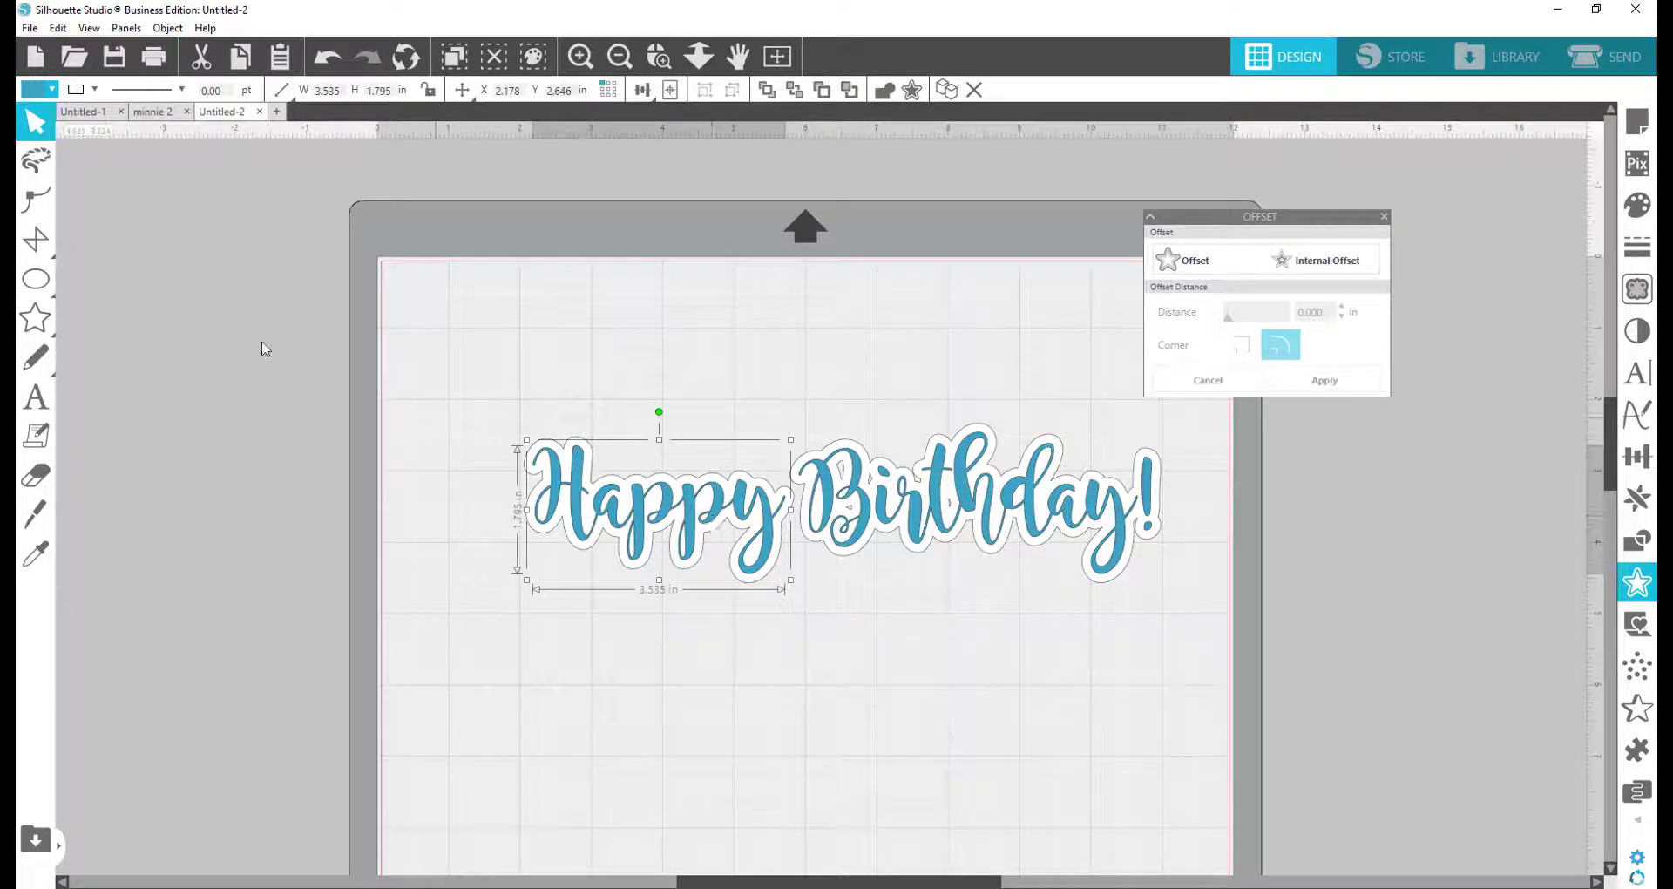
{"action": "left_click", "coordinate": [35, 90]}
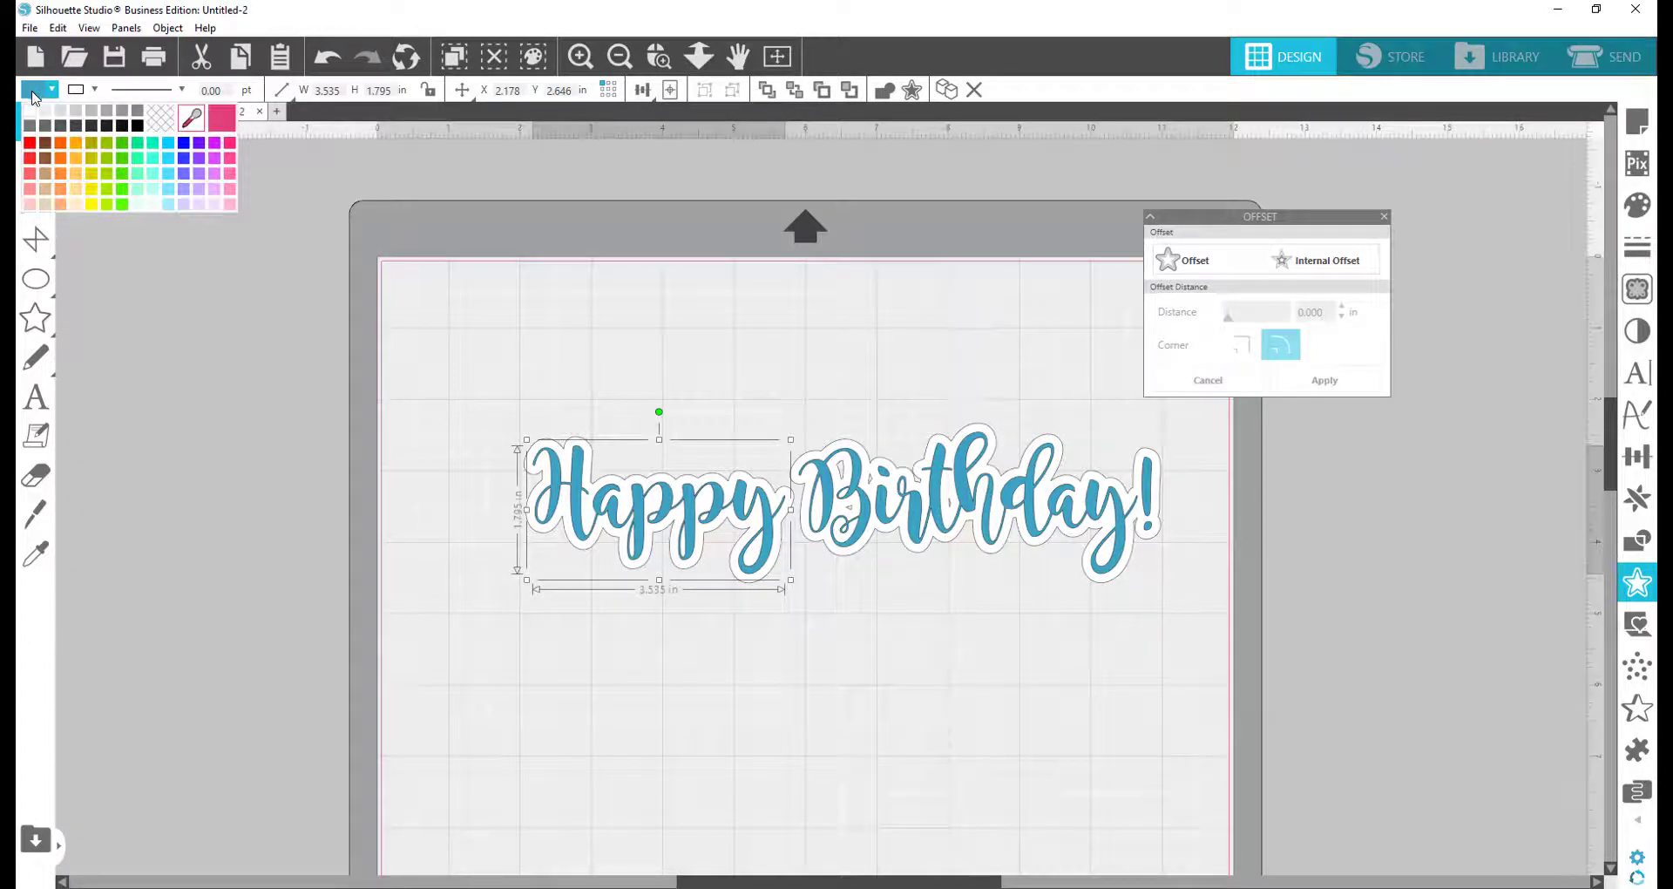
{"action": "left_click", "coordinate": [225, 142]}
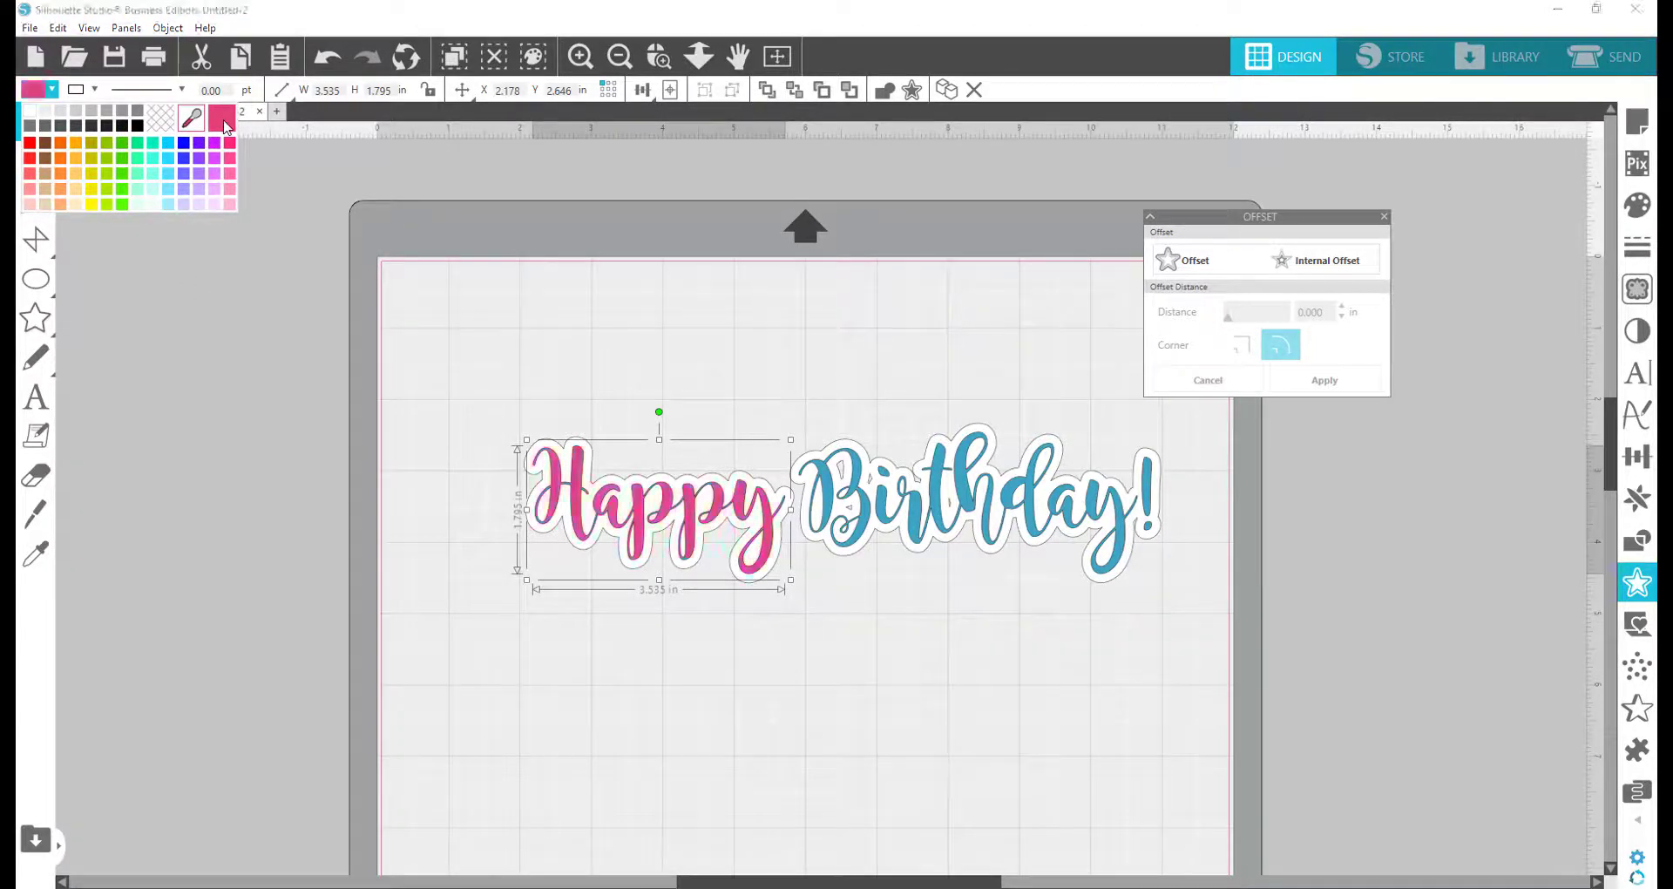
Select all pieces of "Birthday" plus both parts of the exclamation mark and fill them with the palette's bright pink.
{"action": "left_click", "coordinate": [872, 517]}
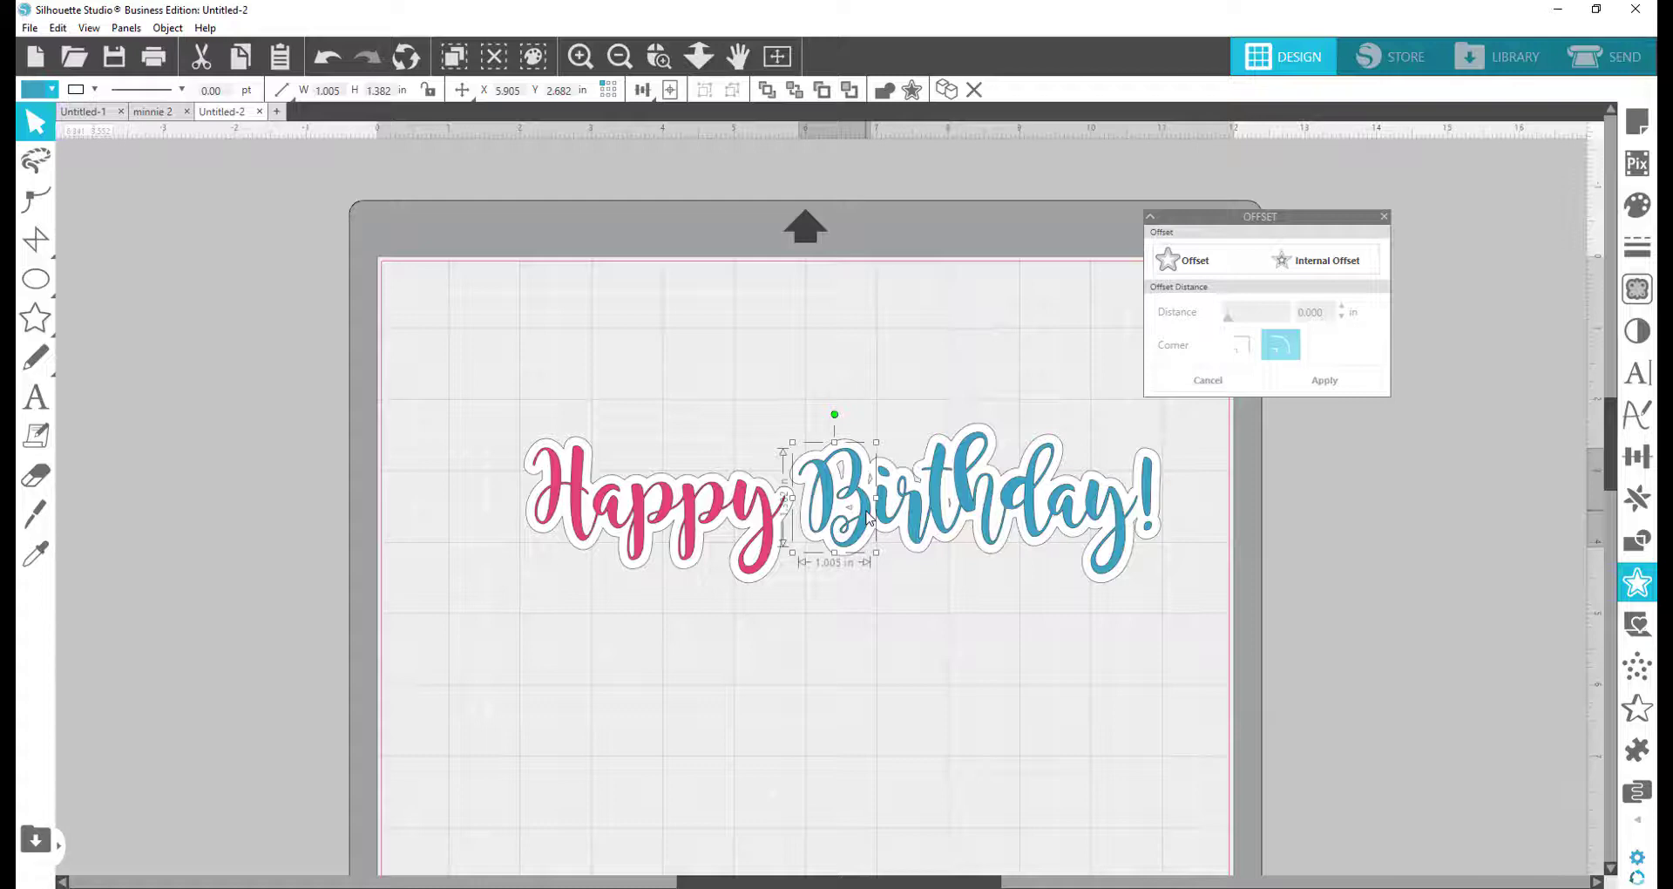
{"action": "left_click", "coordinate": [920, 527], "text": "shift"}
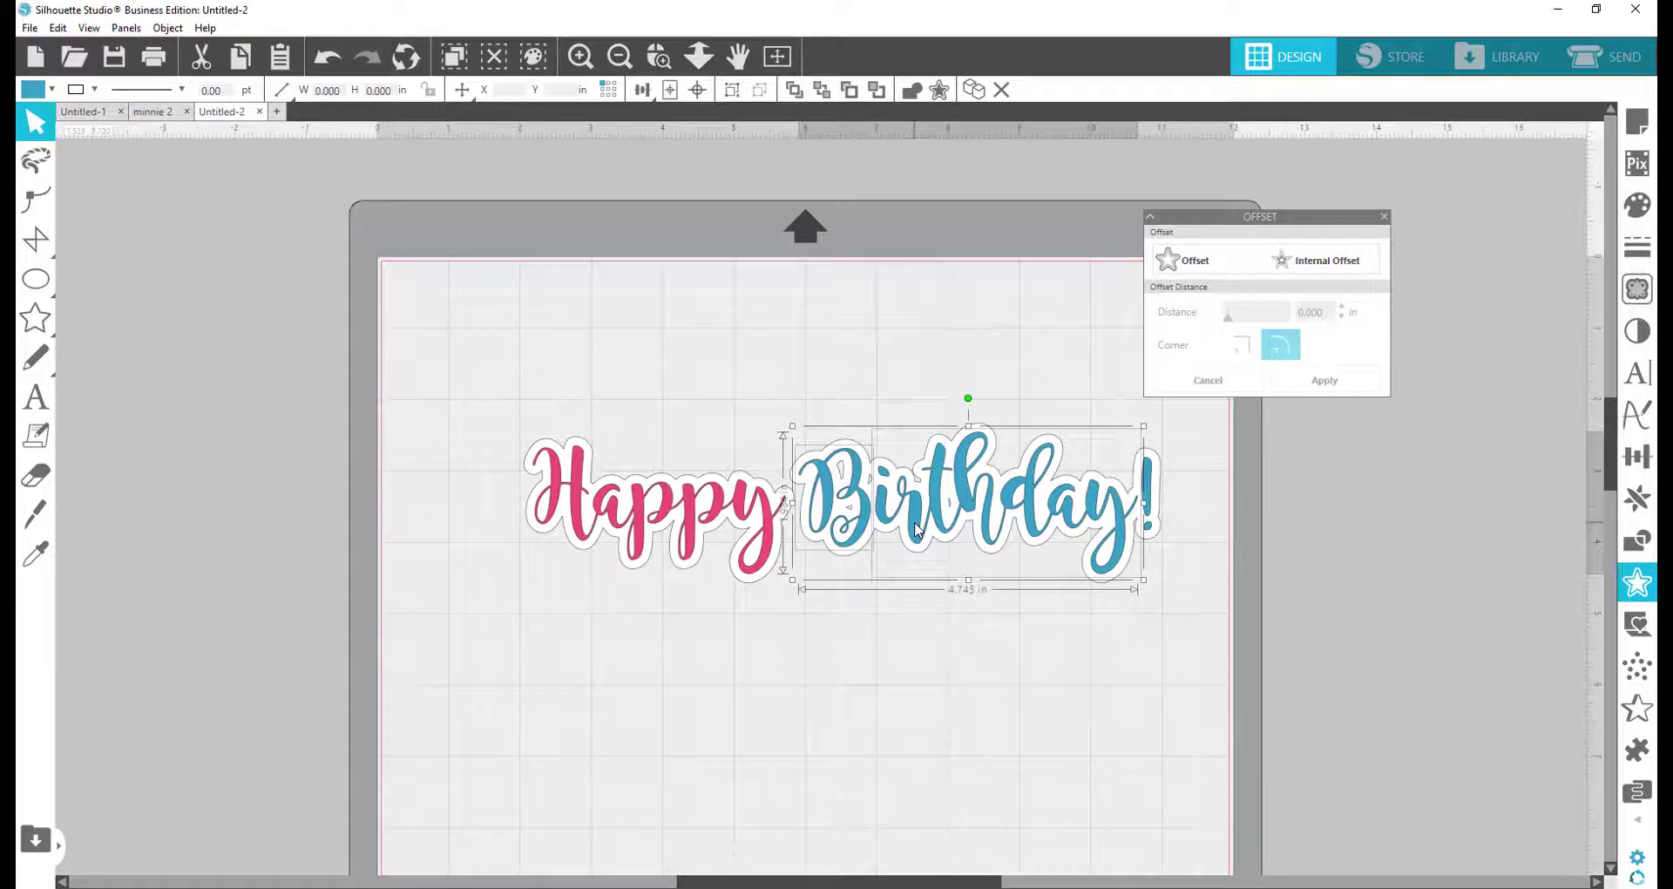
{"action": "left_click", "coordinate": [1147, 485], "text": "shift"}
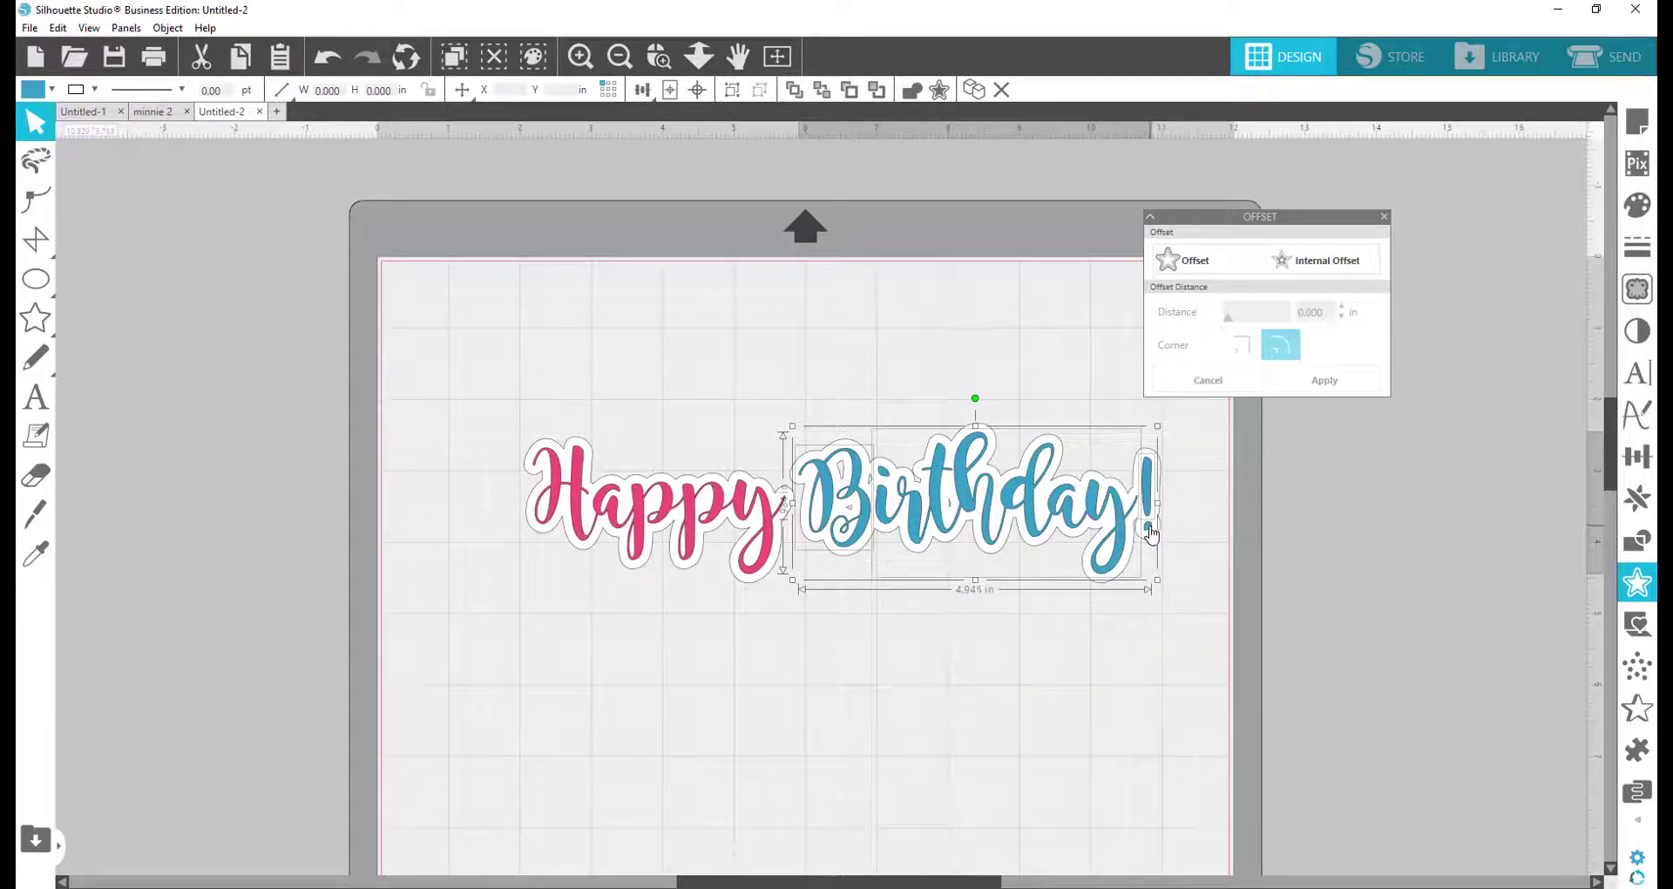
{"action": "left_click", "coordinate": [1149, 528], "text": "shift"}
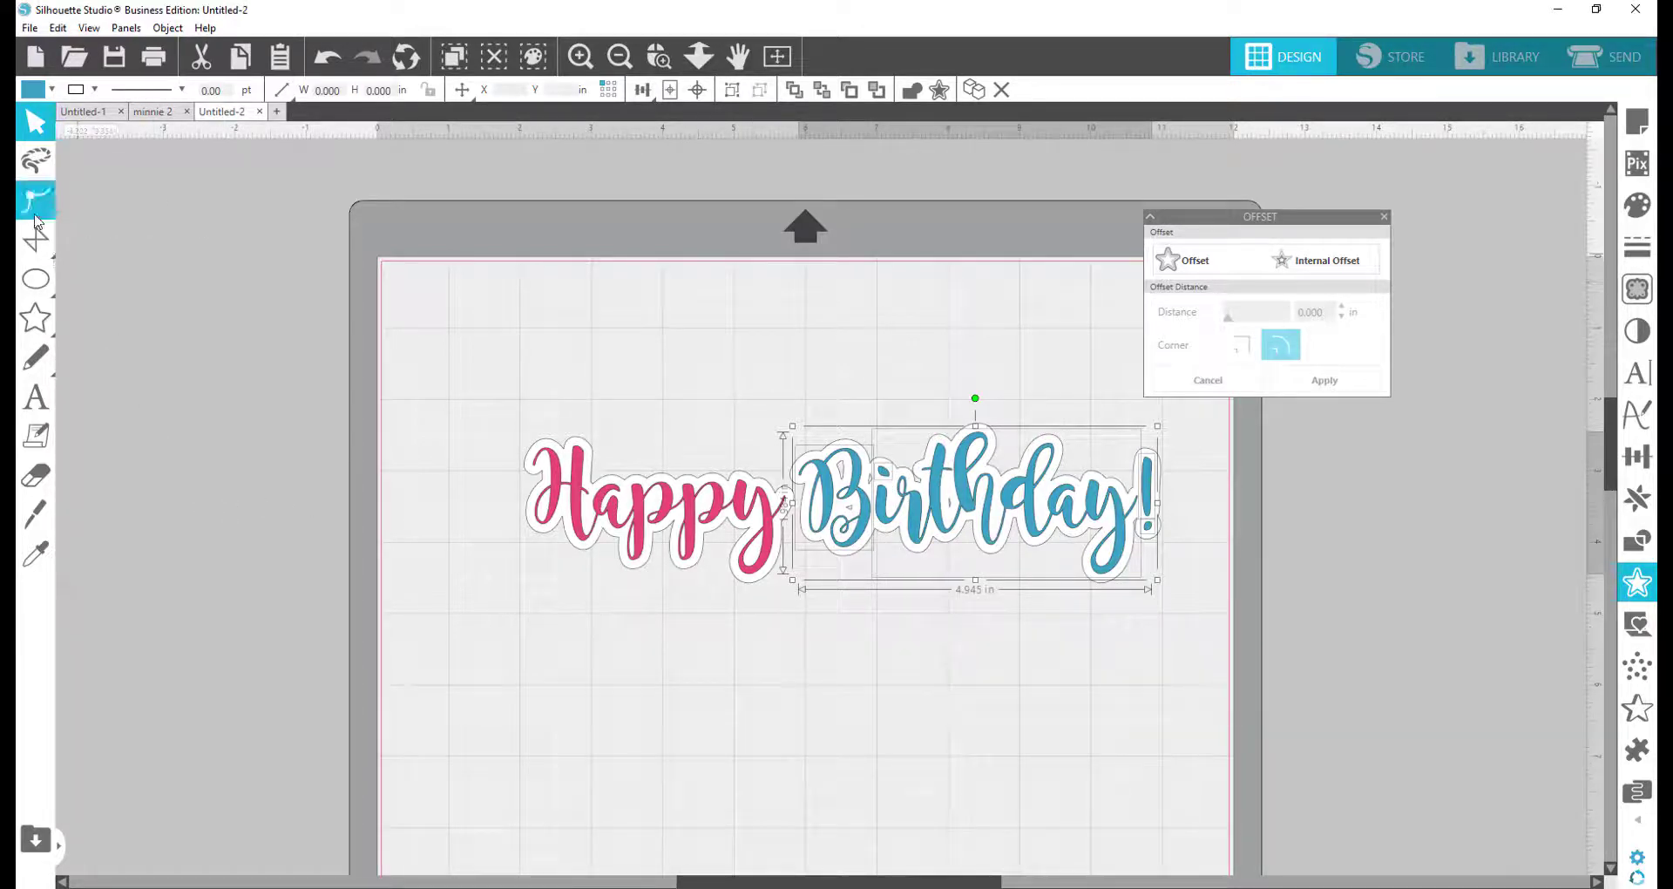
{"action": "left_click", "coordinate": [33, 91]}
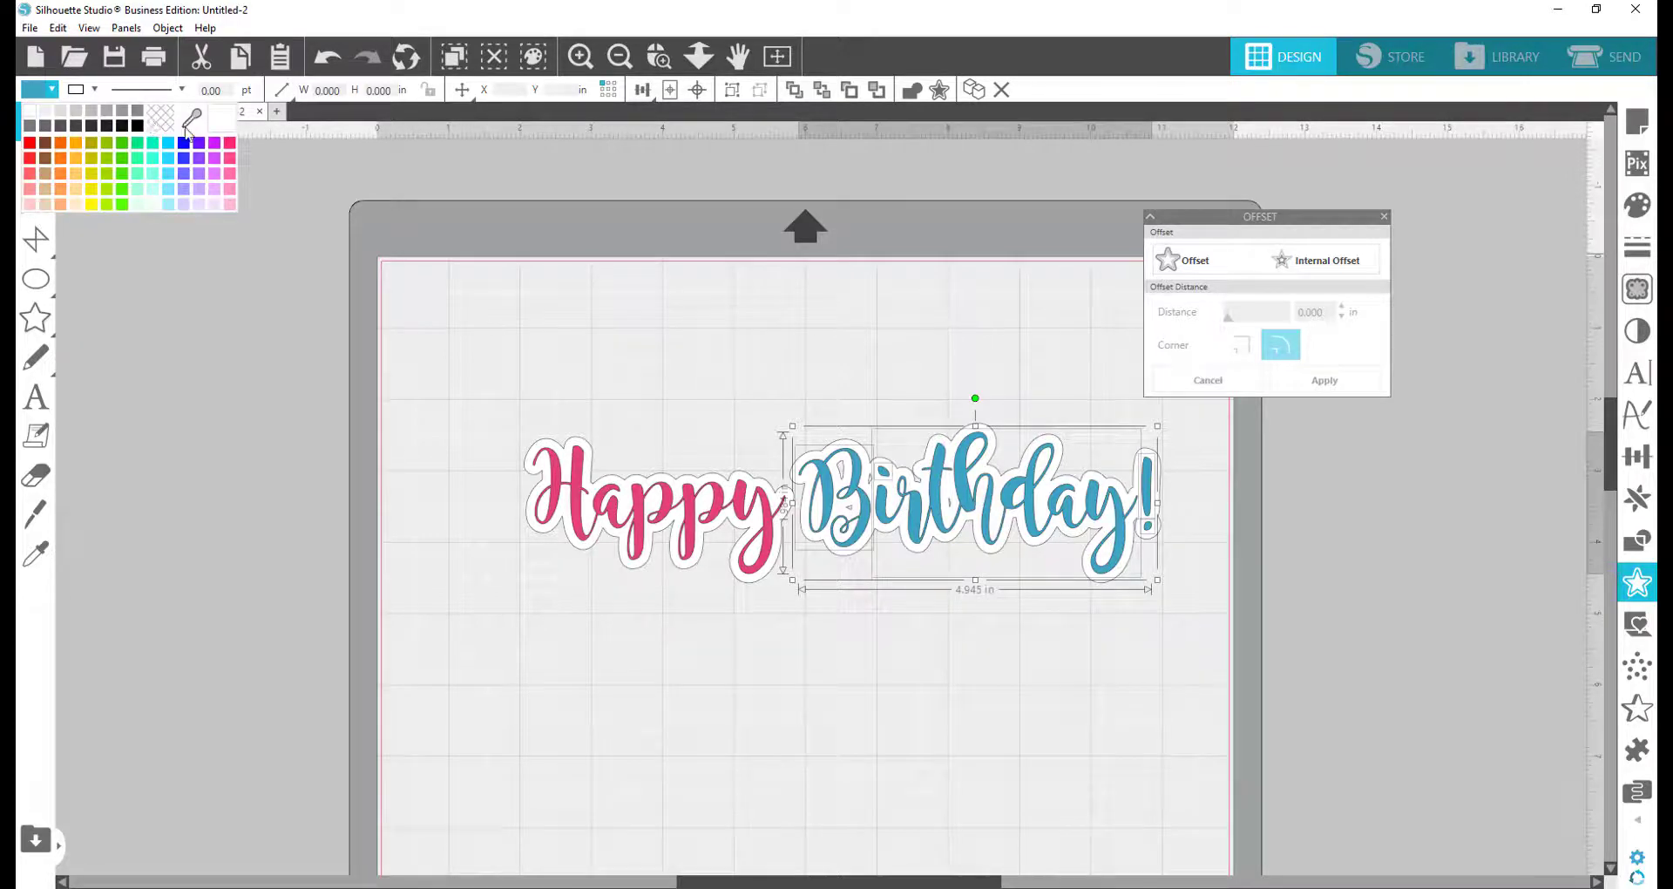
{"action": "left_click", "coordinate": [229, 142]}
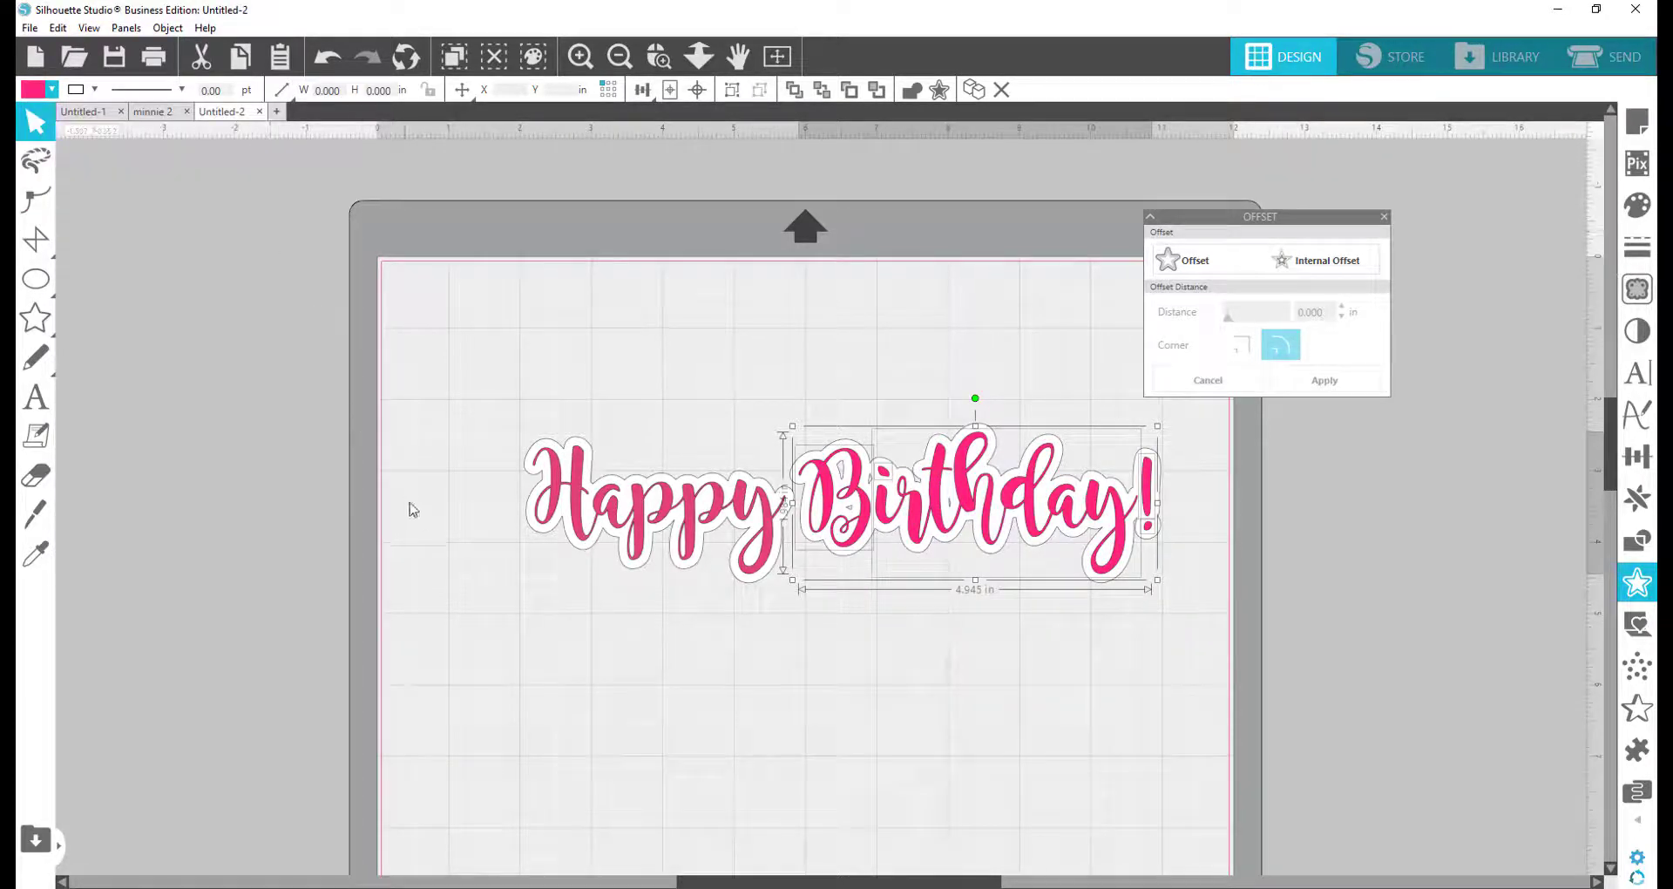
{"action": "left_click", "coordinate": [568, 612]}
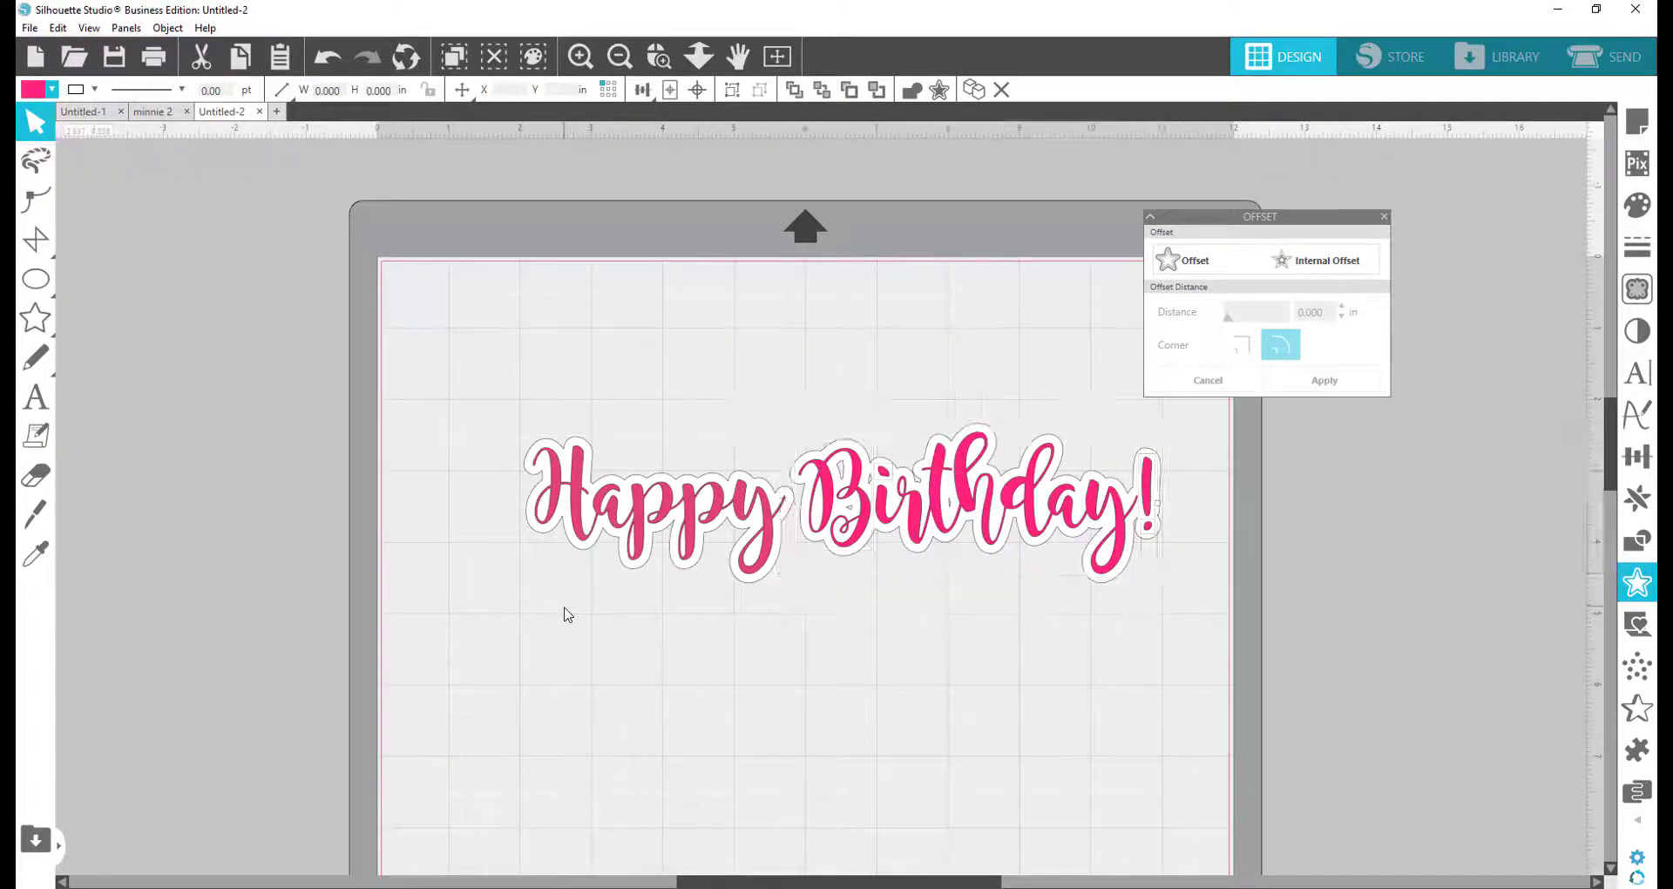
Fill the word "Happy" with the same bright pink as "Birthday!".
{"action": "left_click", "coordinate": [629, 547]}
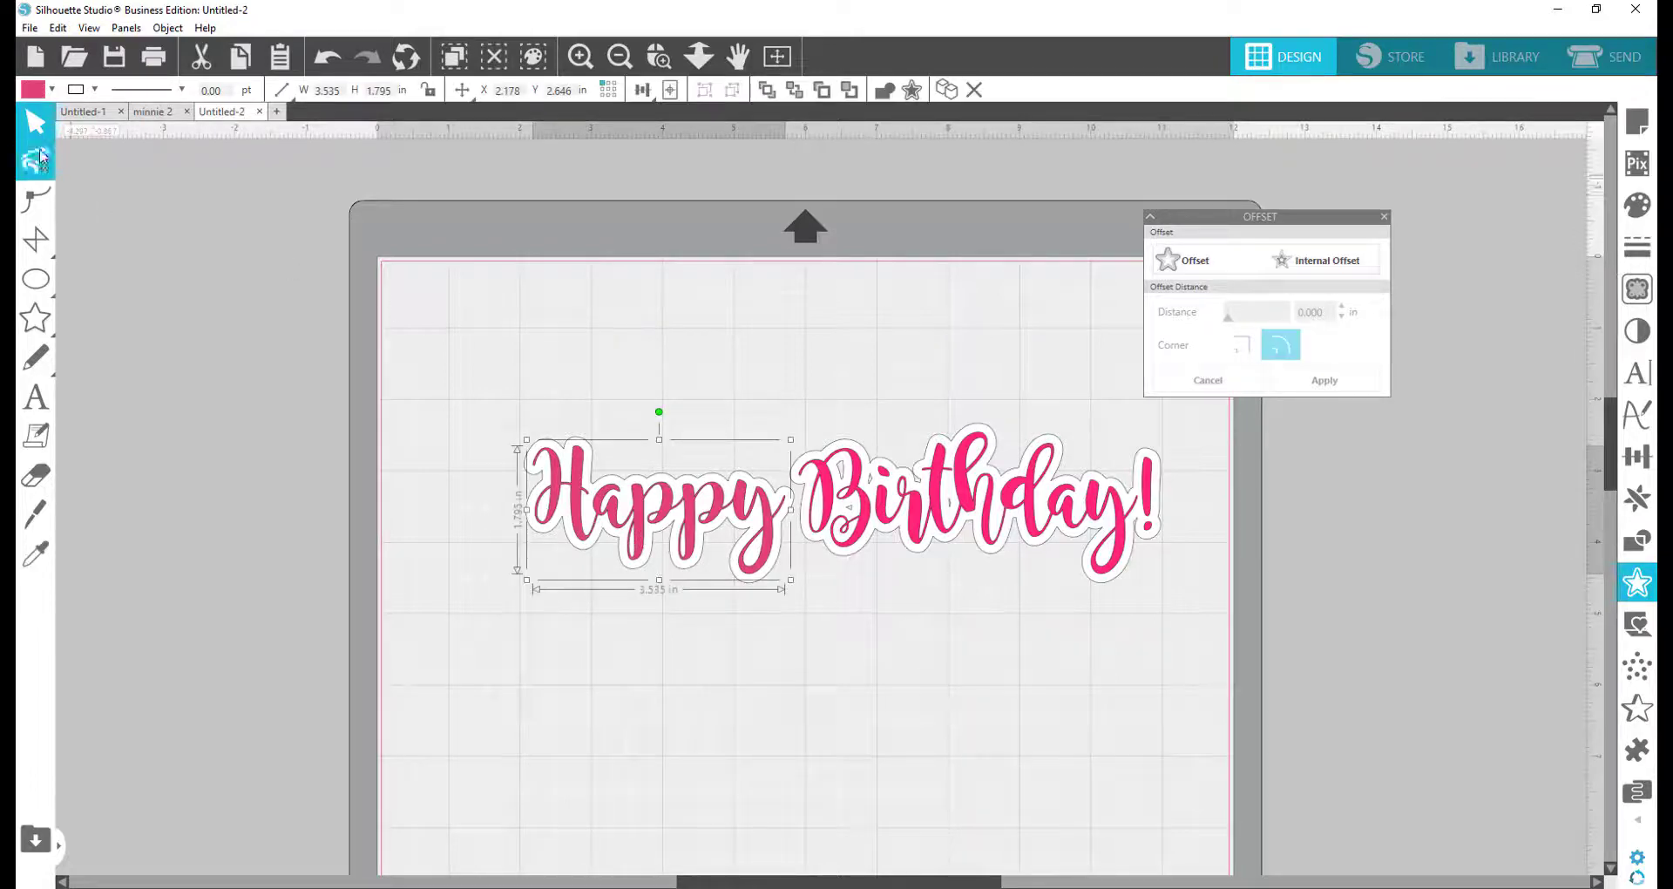
{"action": "left_click", "coordinate": [31, 88]}
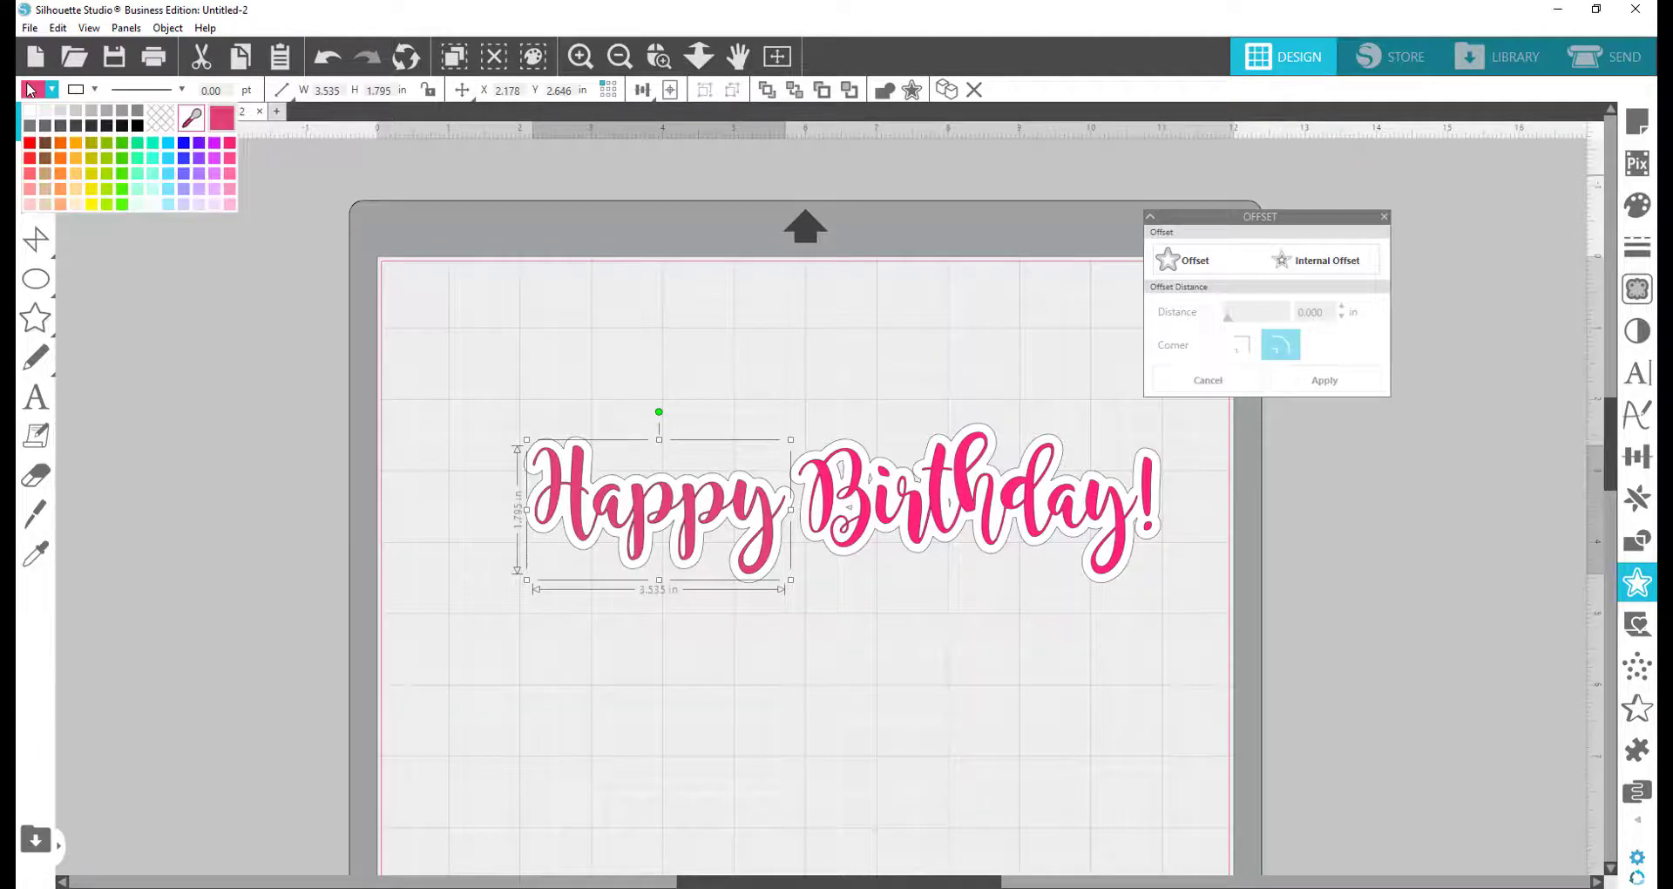
{"action": "left_click", "coordinate": [233, 146]}
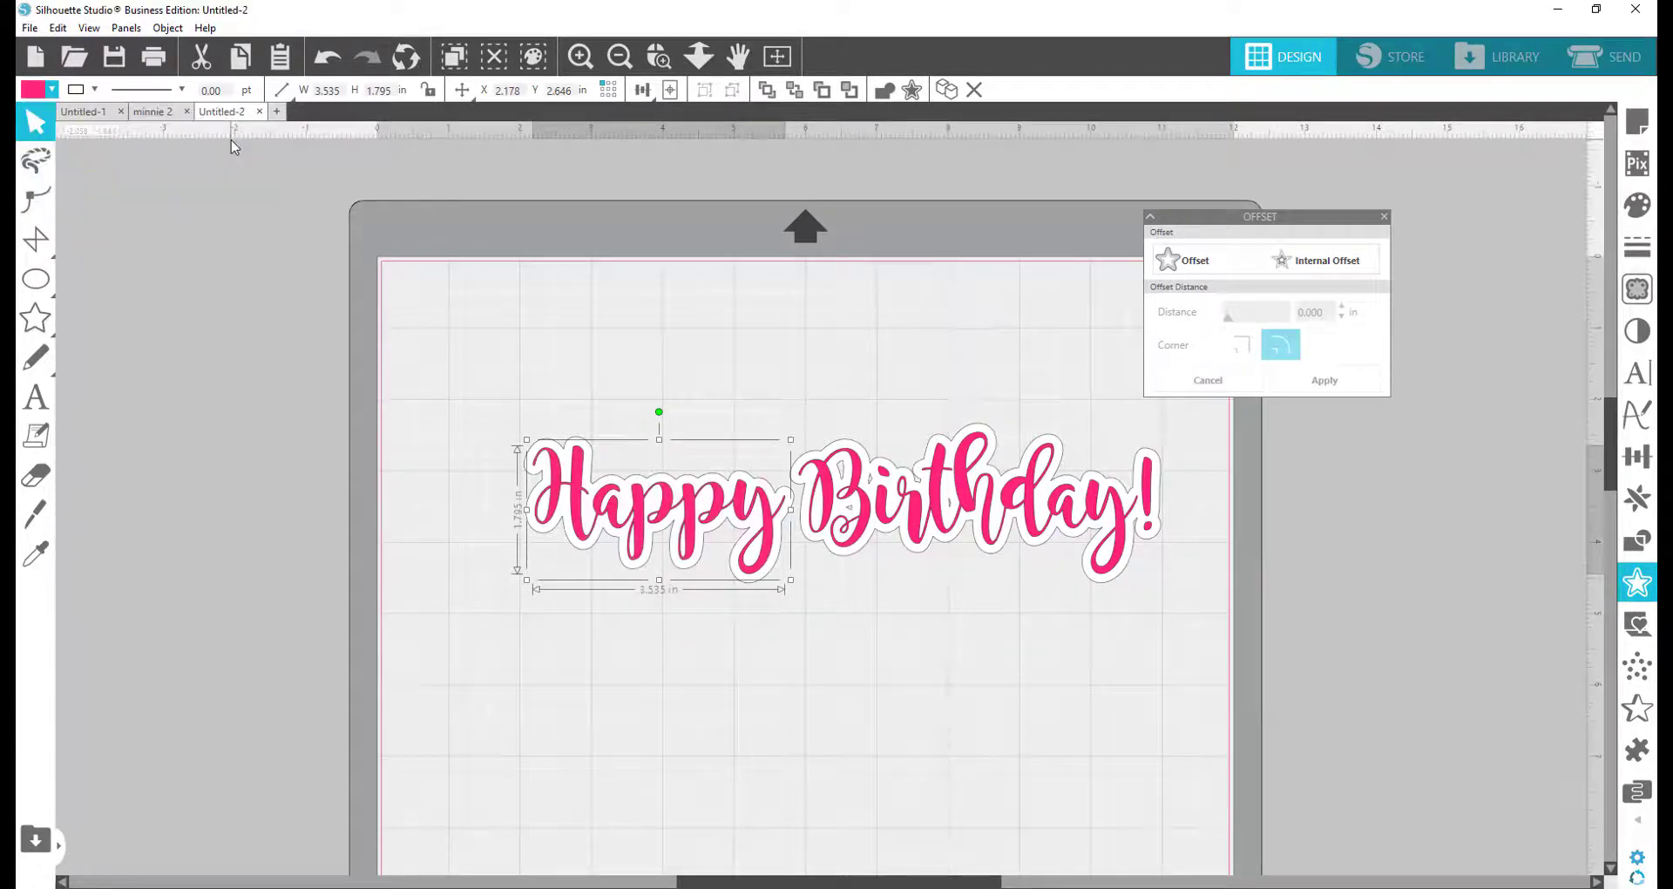
Select all the pink lettering together with the white offset and group them into one object.
{"action": "left_click", "coordinate": [713, 720]}
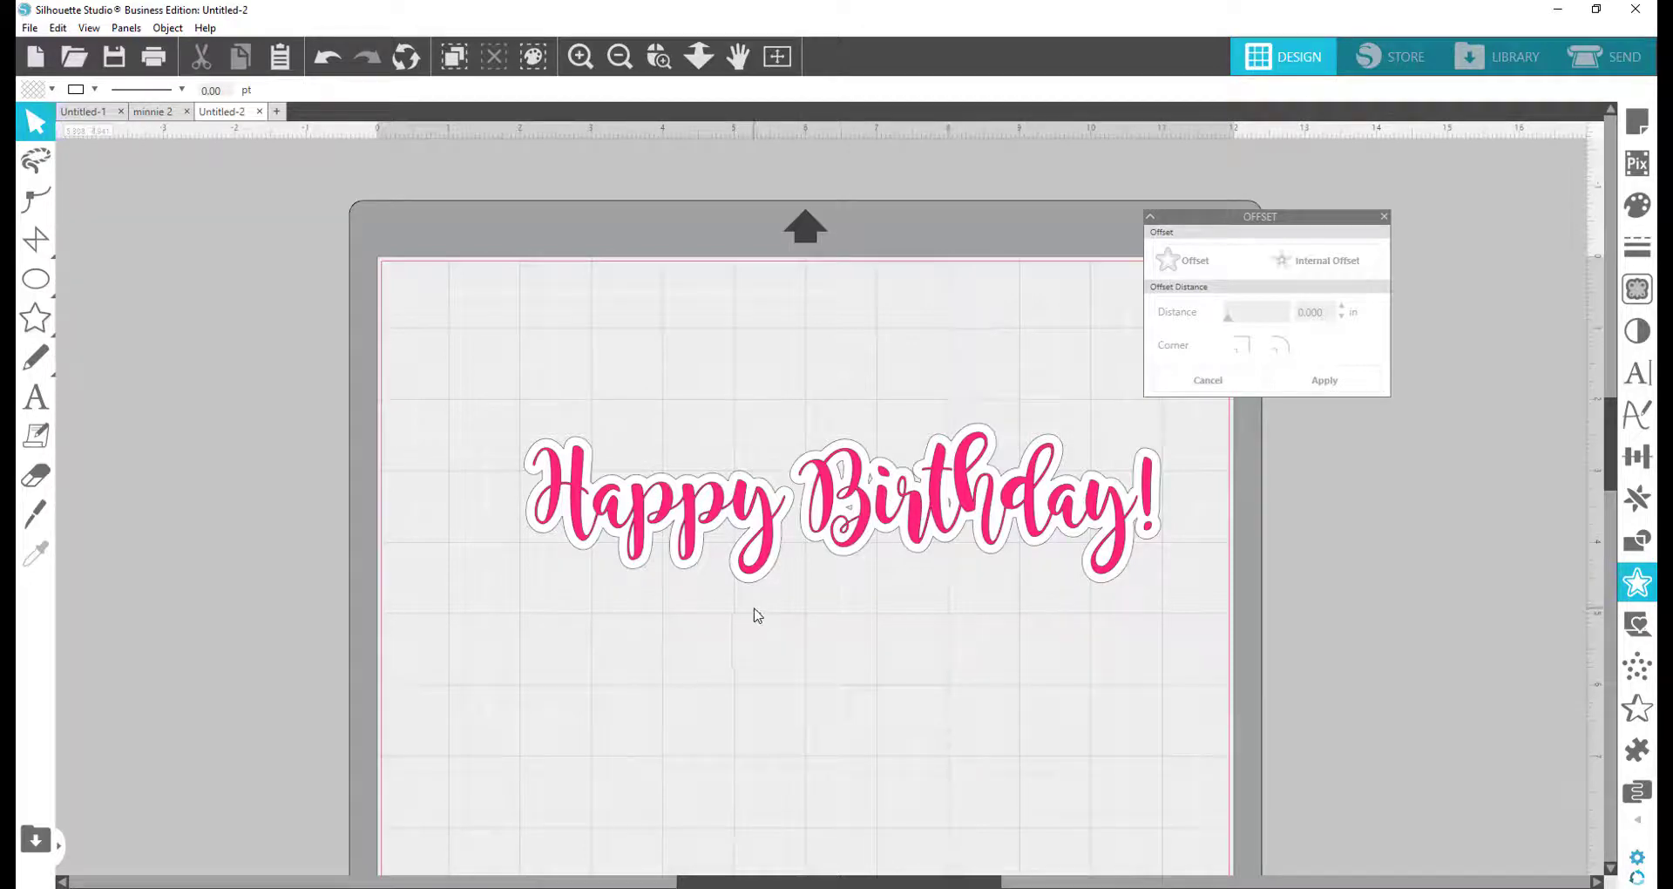
{"action": "left_click_drag", "start_coordinate": [806, 433], "coordinate": [1176, 547]}
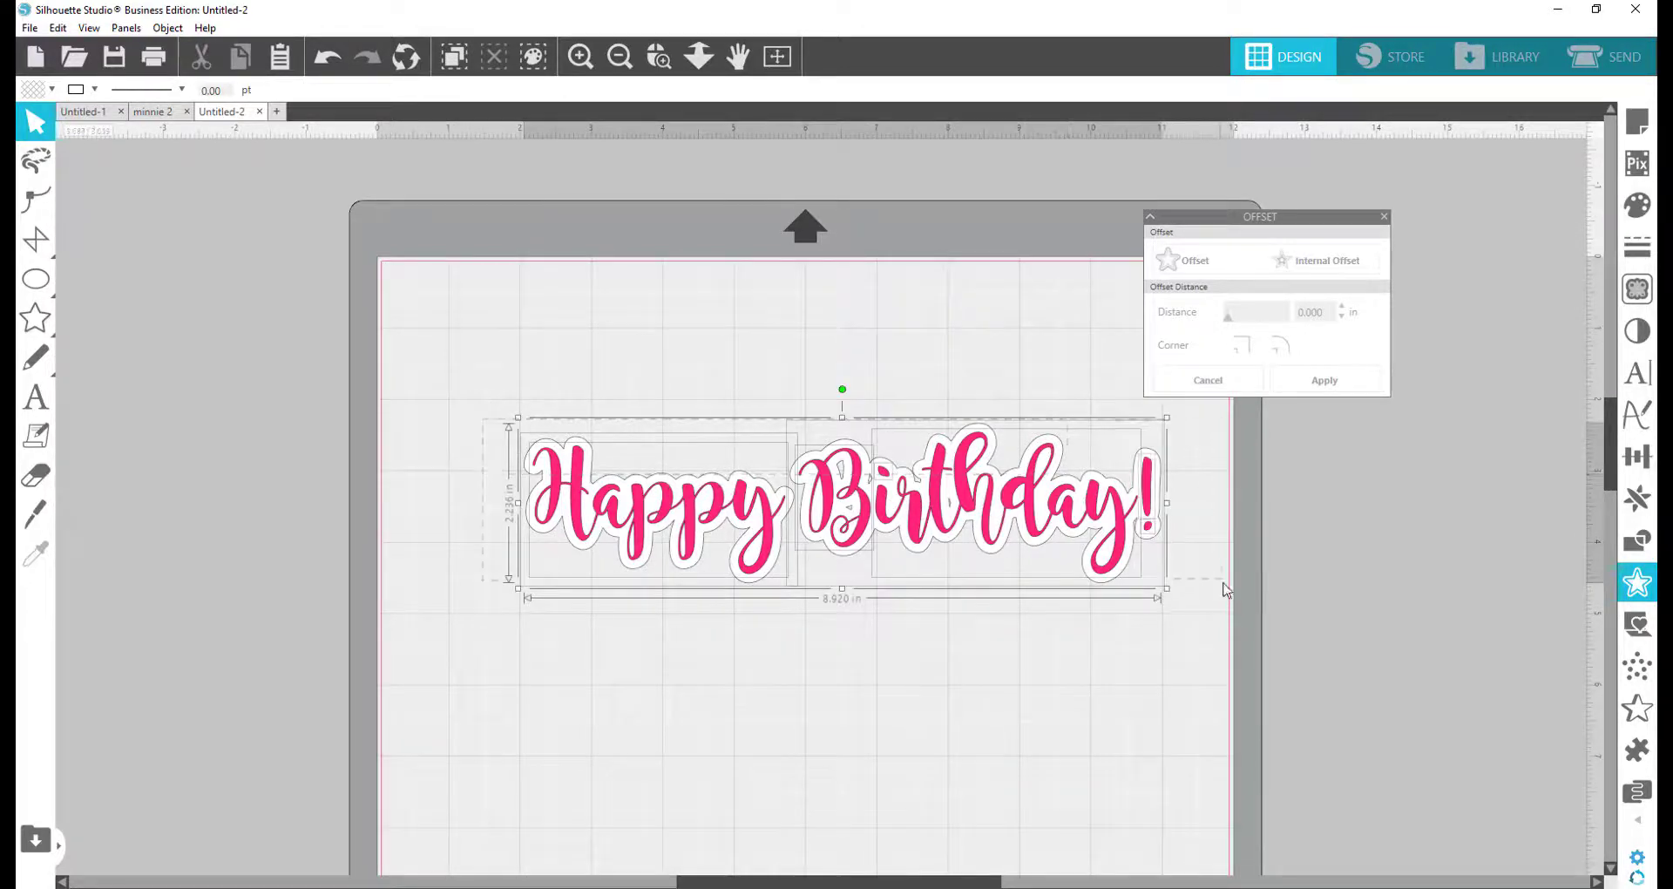
{"action": "right_click", "coordinate": [1030, 533]}
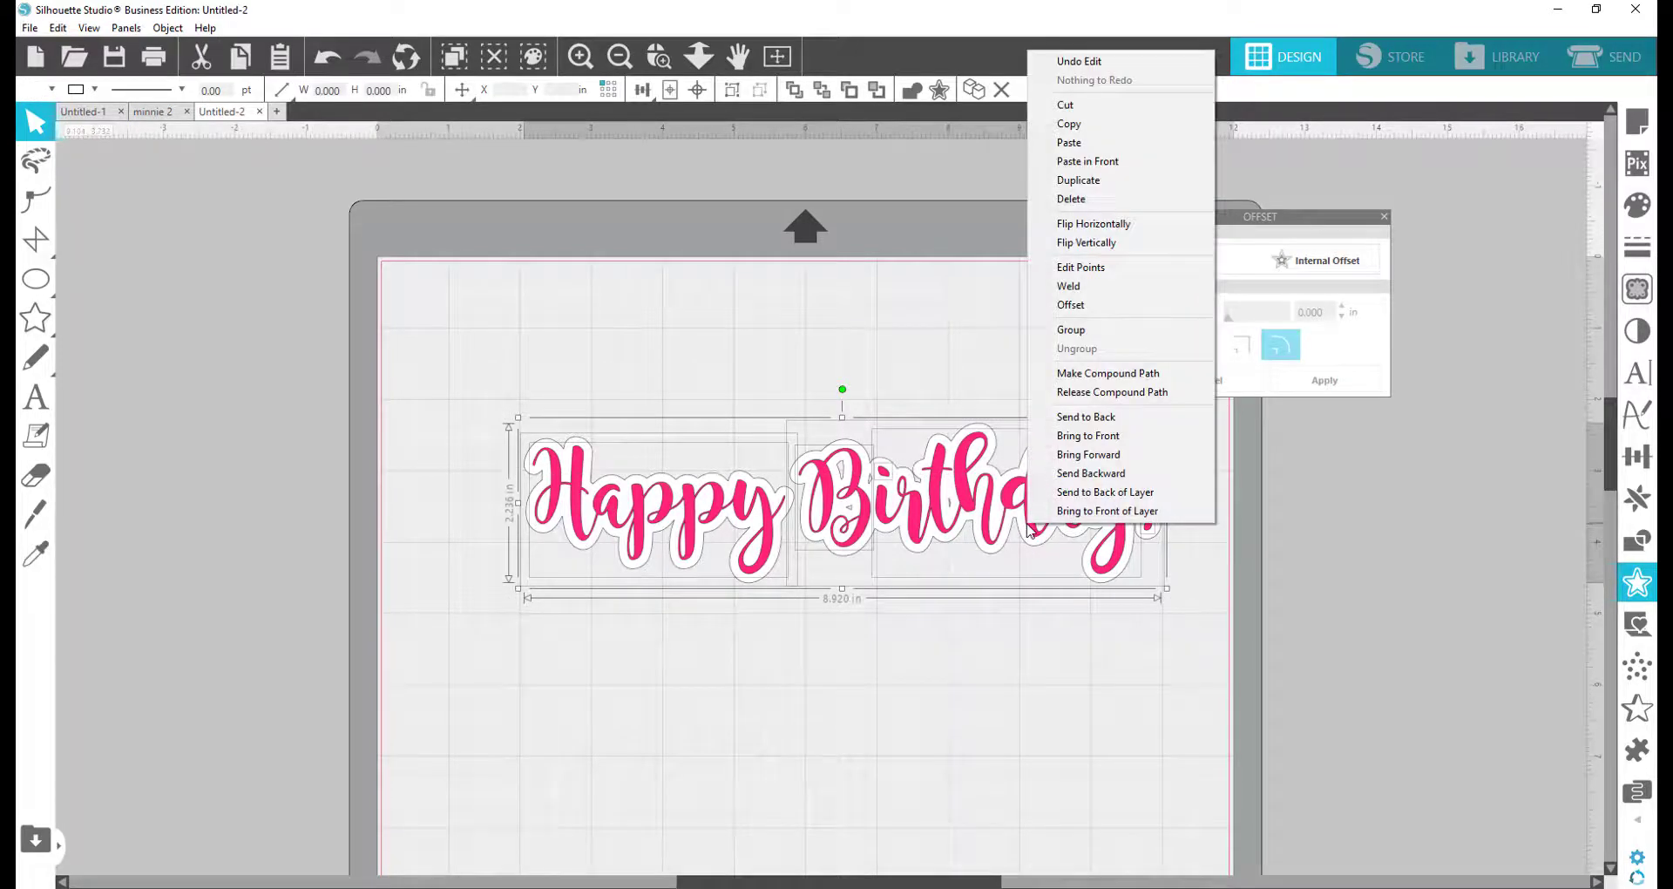
{"action": "left_click", "coordinate": [1087, 332]}
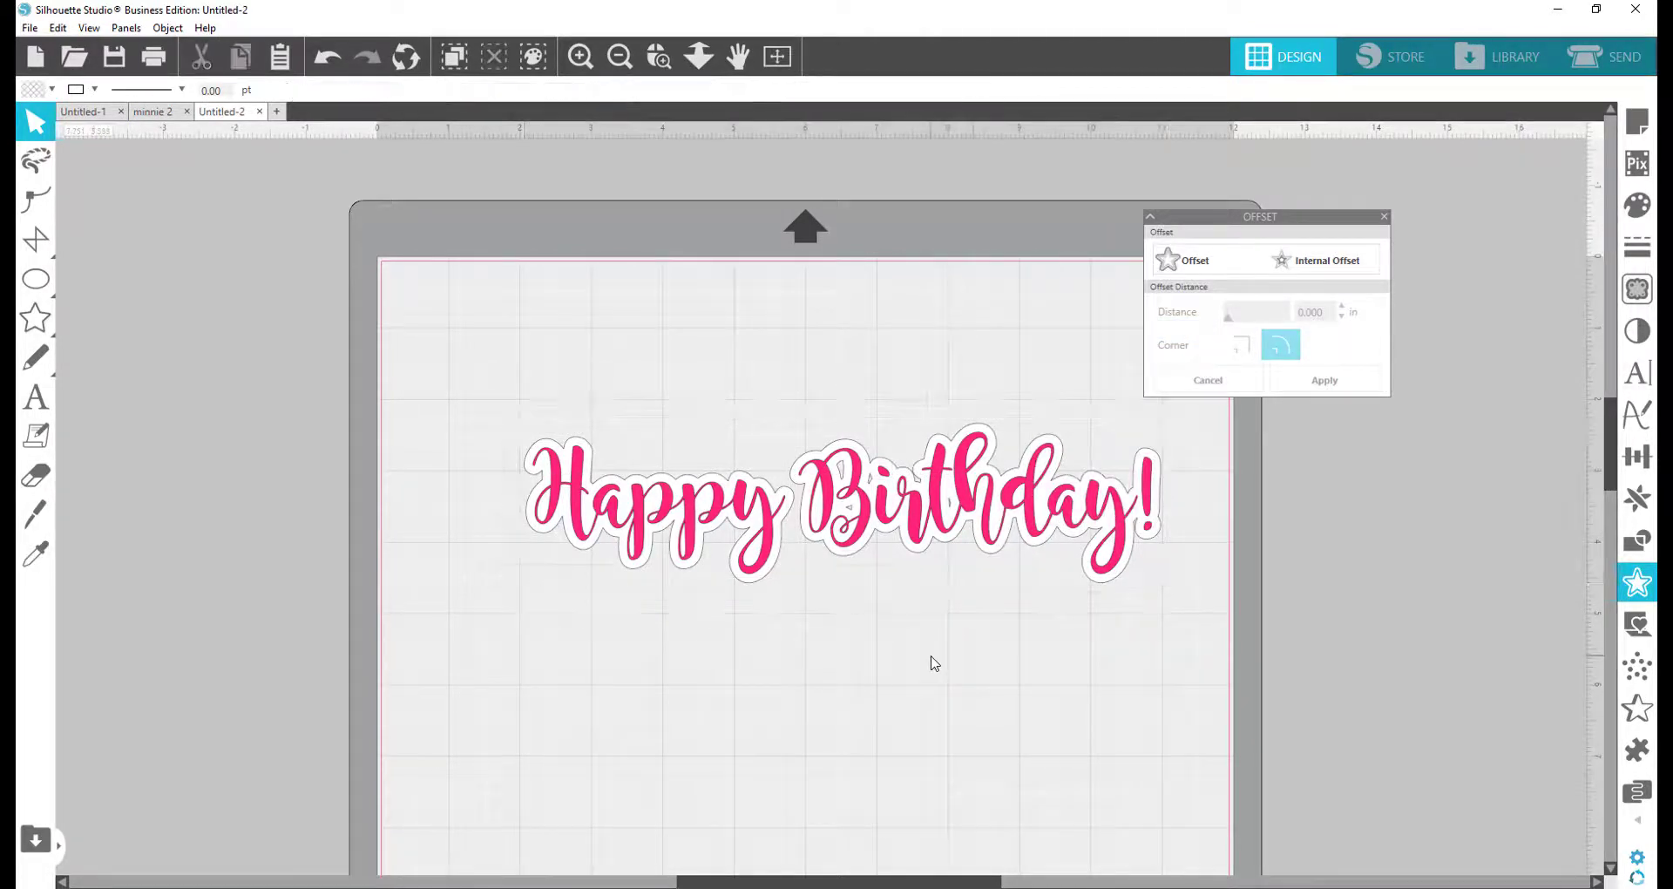
Offset the grouped "Happy Birthday!" design outward by 0.125 in with rounded corners and fill the new offset with black.
{"action": "left_click", "coordinate": [1108, 549]}
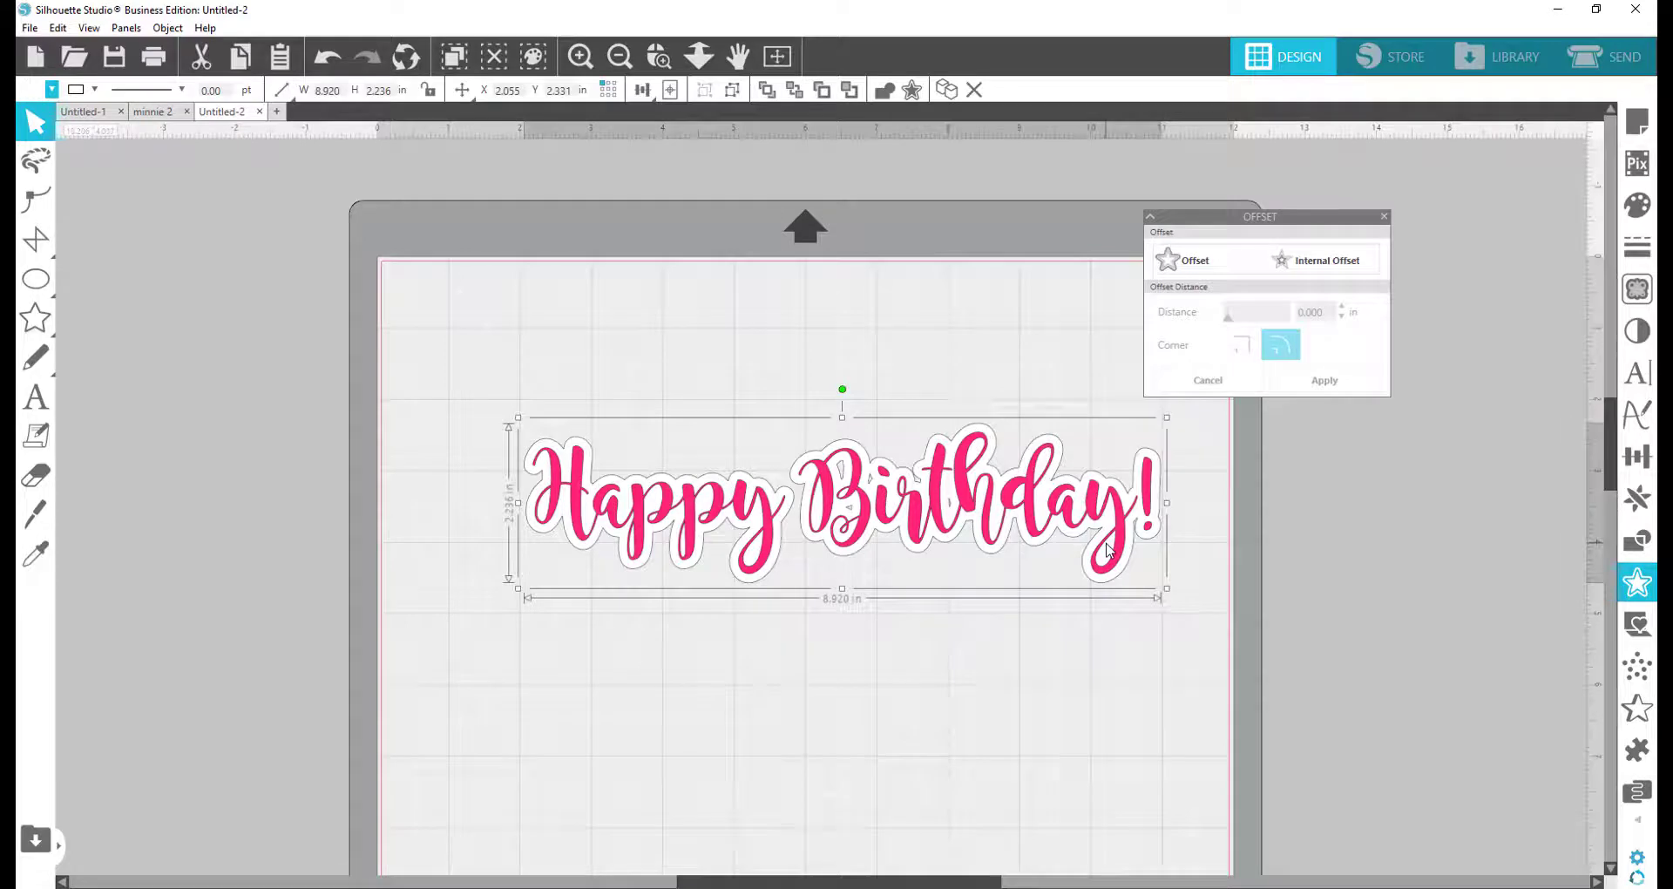
{"action": "left_click", "coordinate": [1192, 262]}
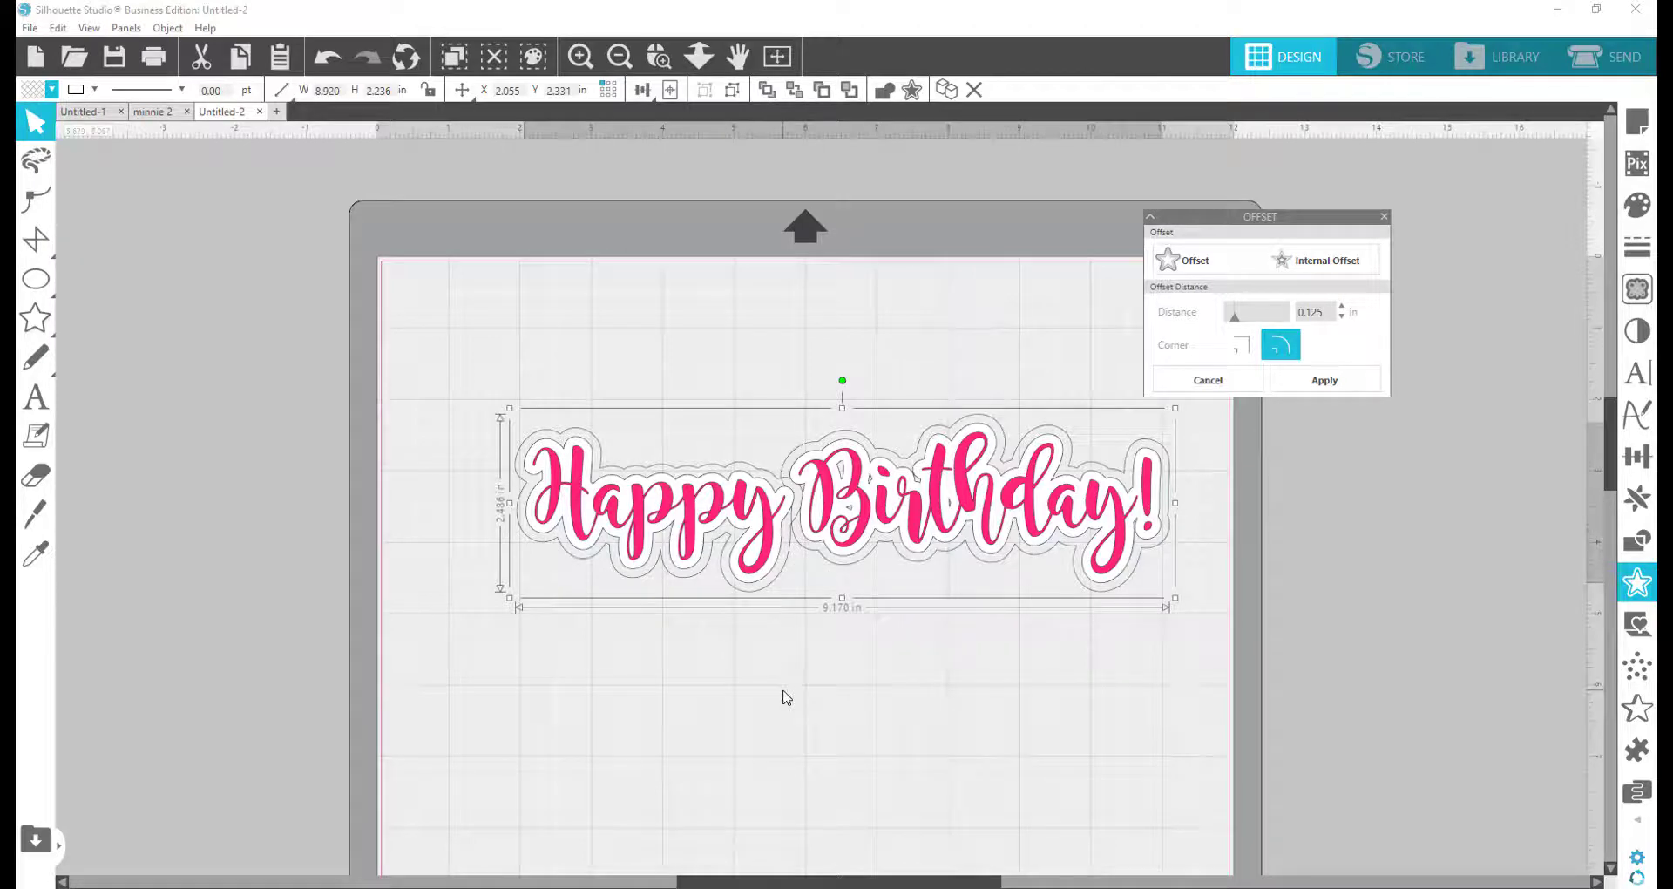
{"action": "left_click", "coordinate": [32, 90]}
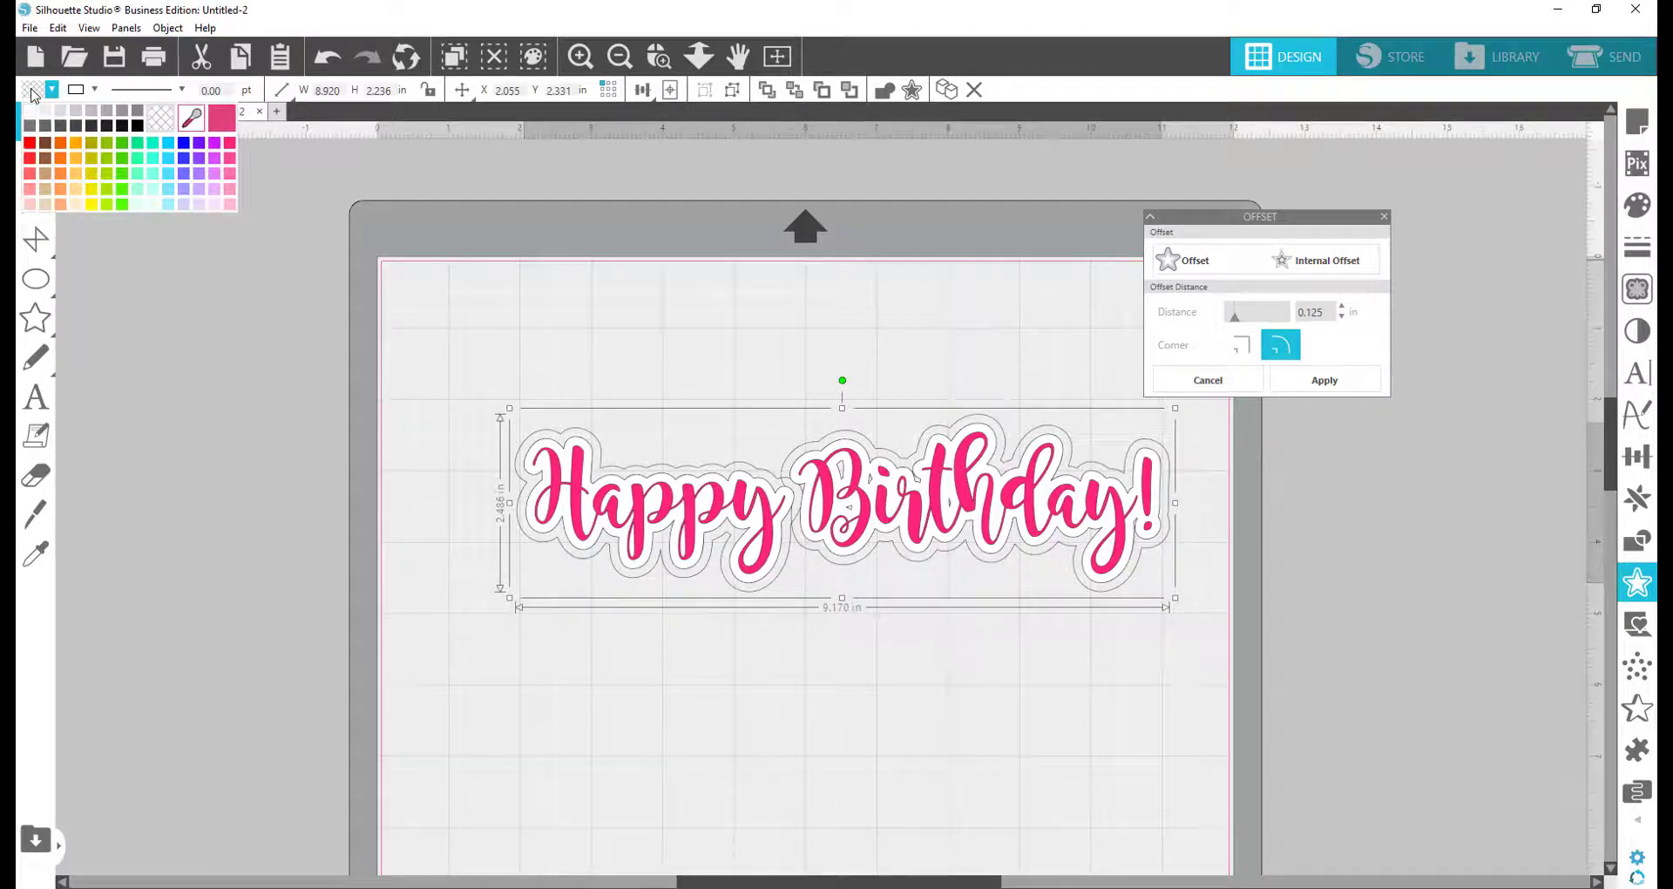
{"action": "left_click", "coordinate": [139, 125]}
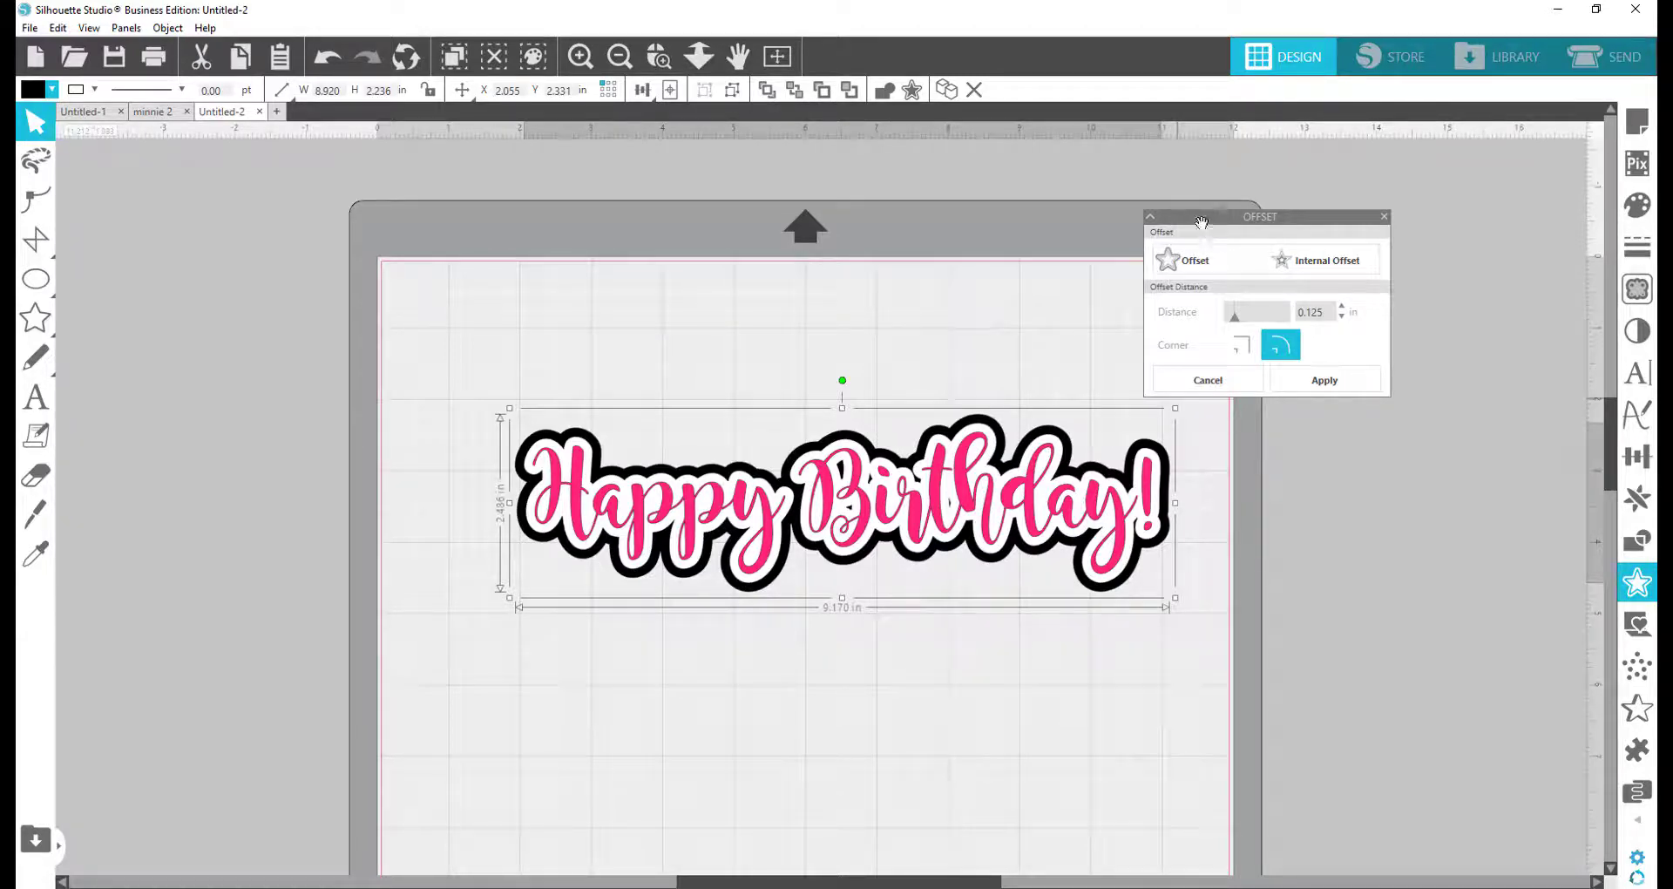
Move the Offset settings clear of the page and group the black offset with the rest of the lettering design.
{"action": "left_click_drag", "start_coordinate": [1201, 223], "coordinate": [1356, 178]}
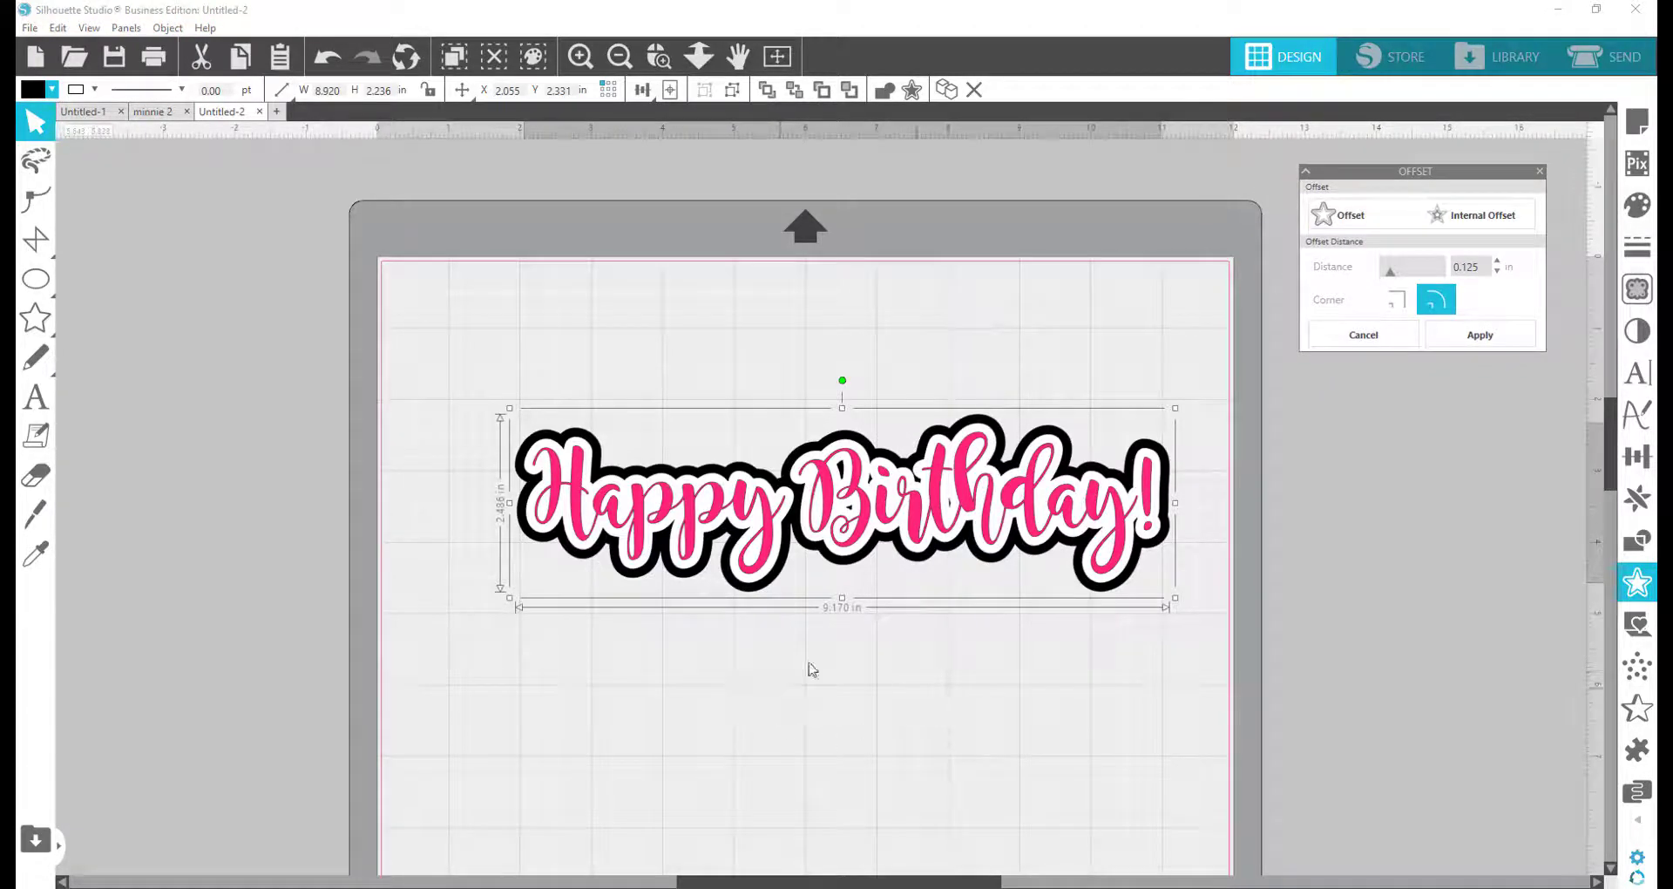
{"action": "left_click_drag", "start_coordinate": [433, 375], "coordinate": [1154, 603]}
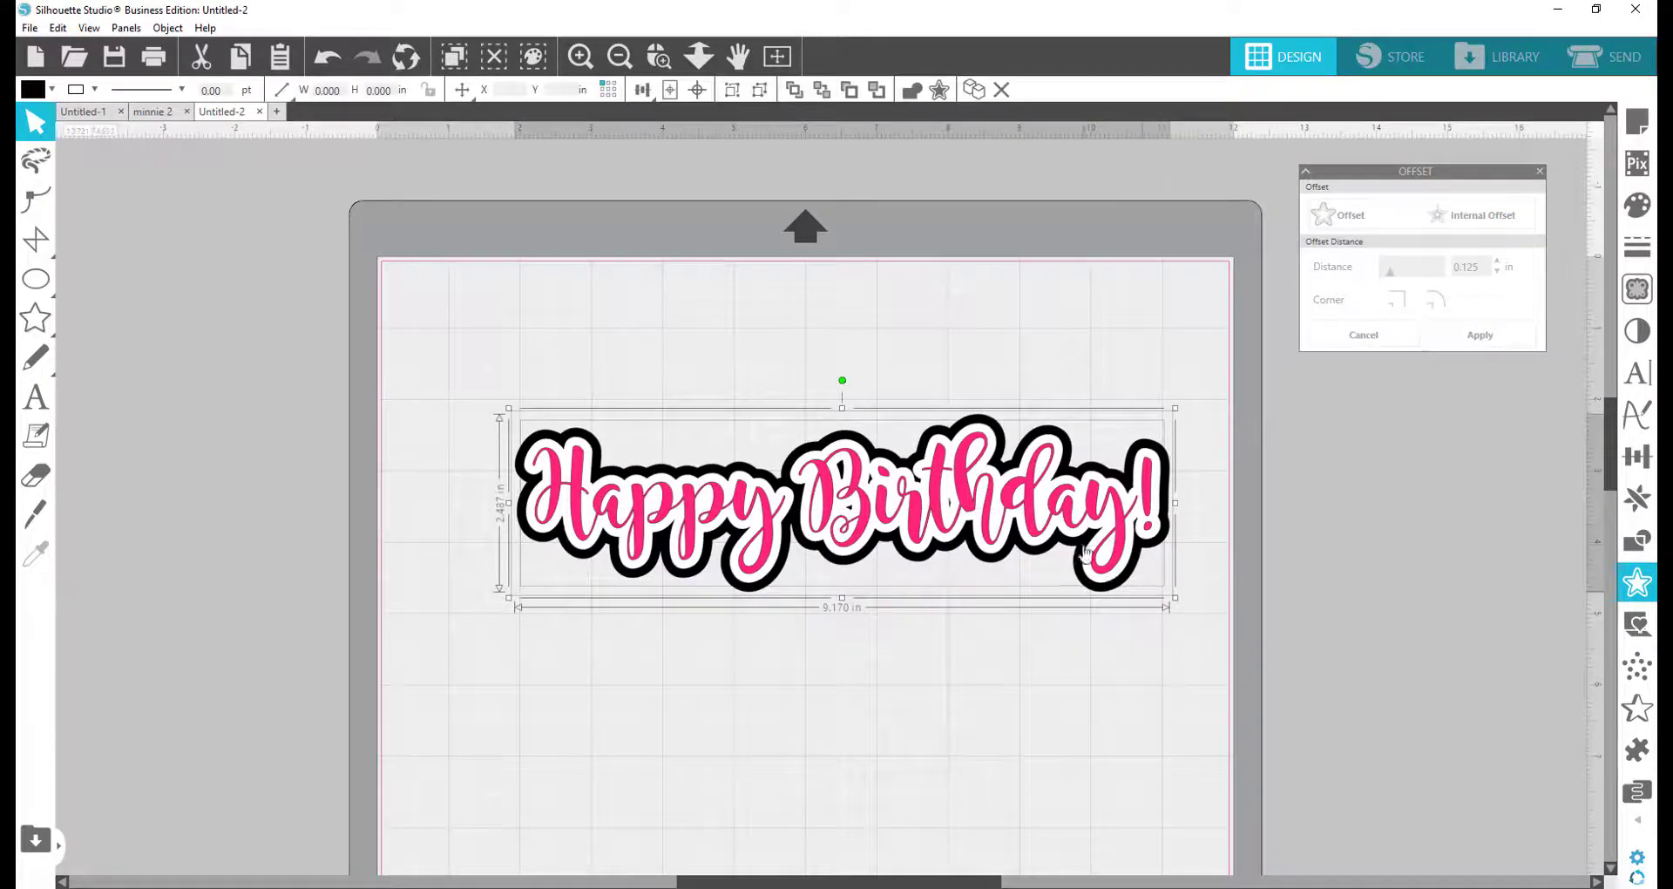
{"action": "right_click", "coordinate": [1084, 551]}
{"action": "left_click", "coordinate": [1123, 332]}
{"action": "left_click", "coordinate": [845, 695]}
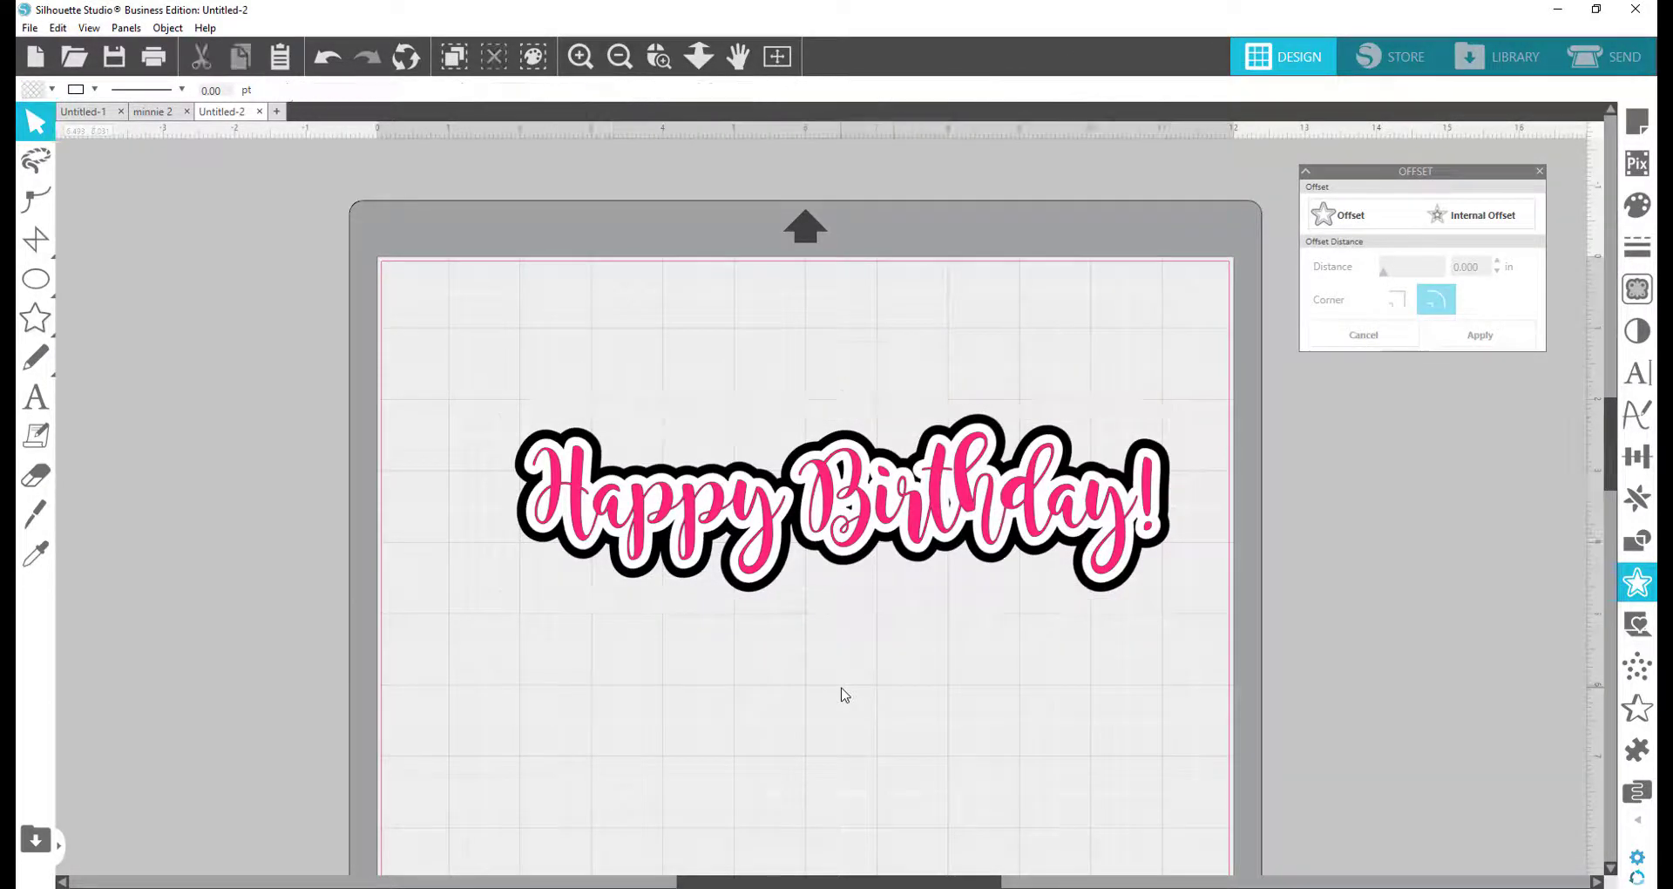
Move the grouped three-layer design slightly toward the page's upper-left corner and deselect it.
{"action": "left_click_drag", "start_coordinate": [896, 541], "coordinate": [849, 460]}
{"action": "left_click", "coordinate": [901, 552]}
{"action": "key", "text": "Escape"}
{"action": "key", "text": "Escape"}
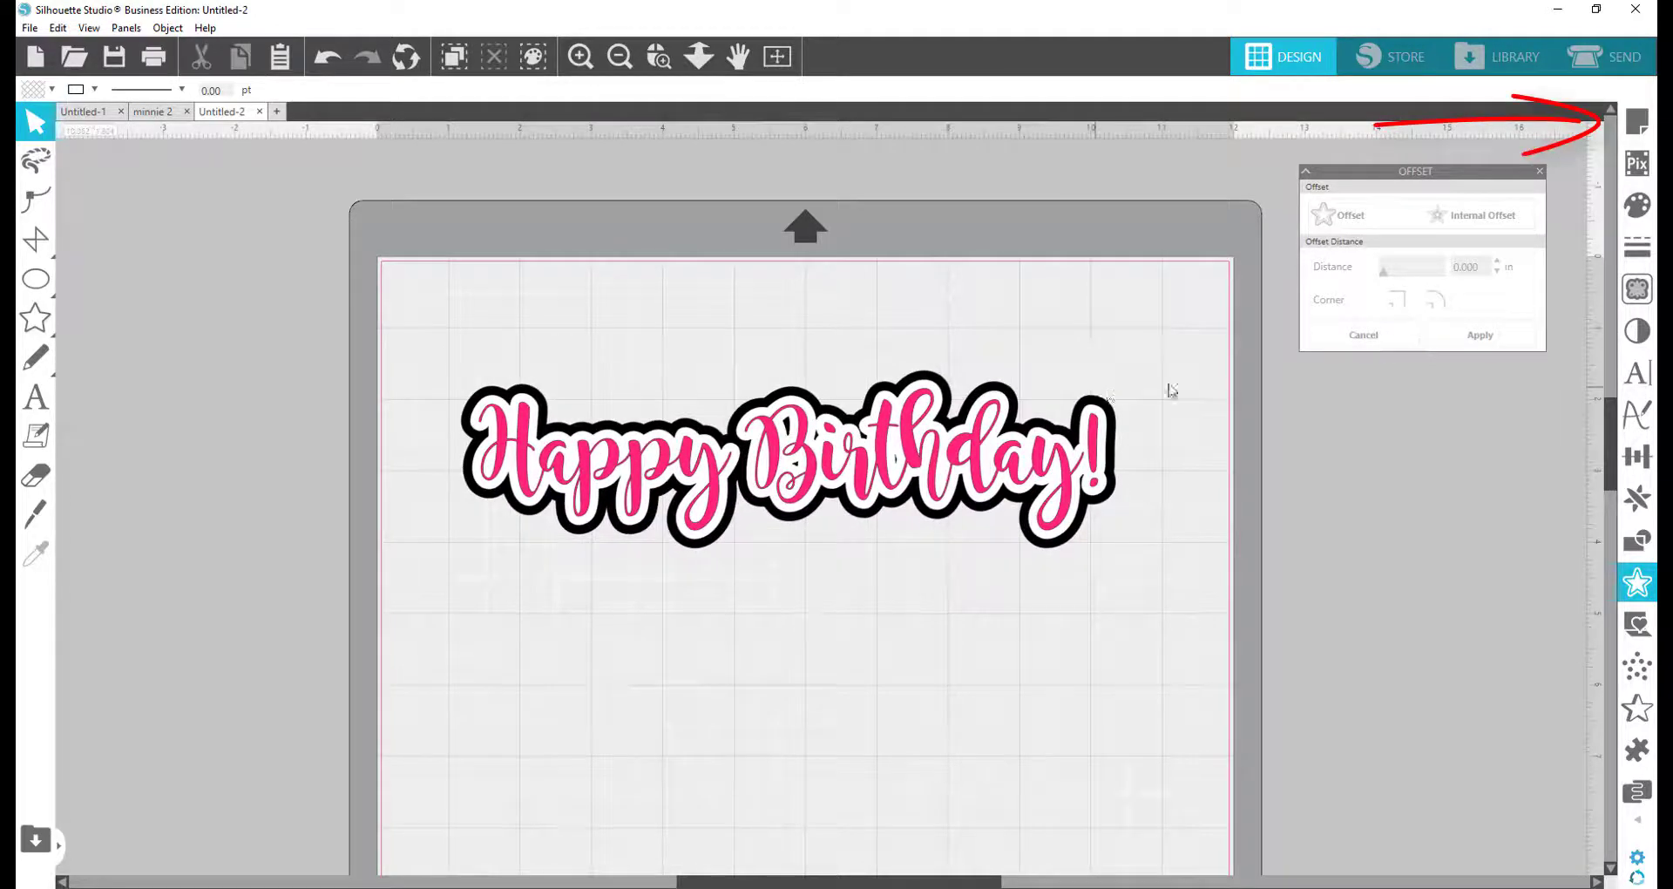
Set the page size to Letter (8.5 x 11.0 in).
{"action": "left_click", "coordinate": [1638, 123]}
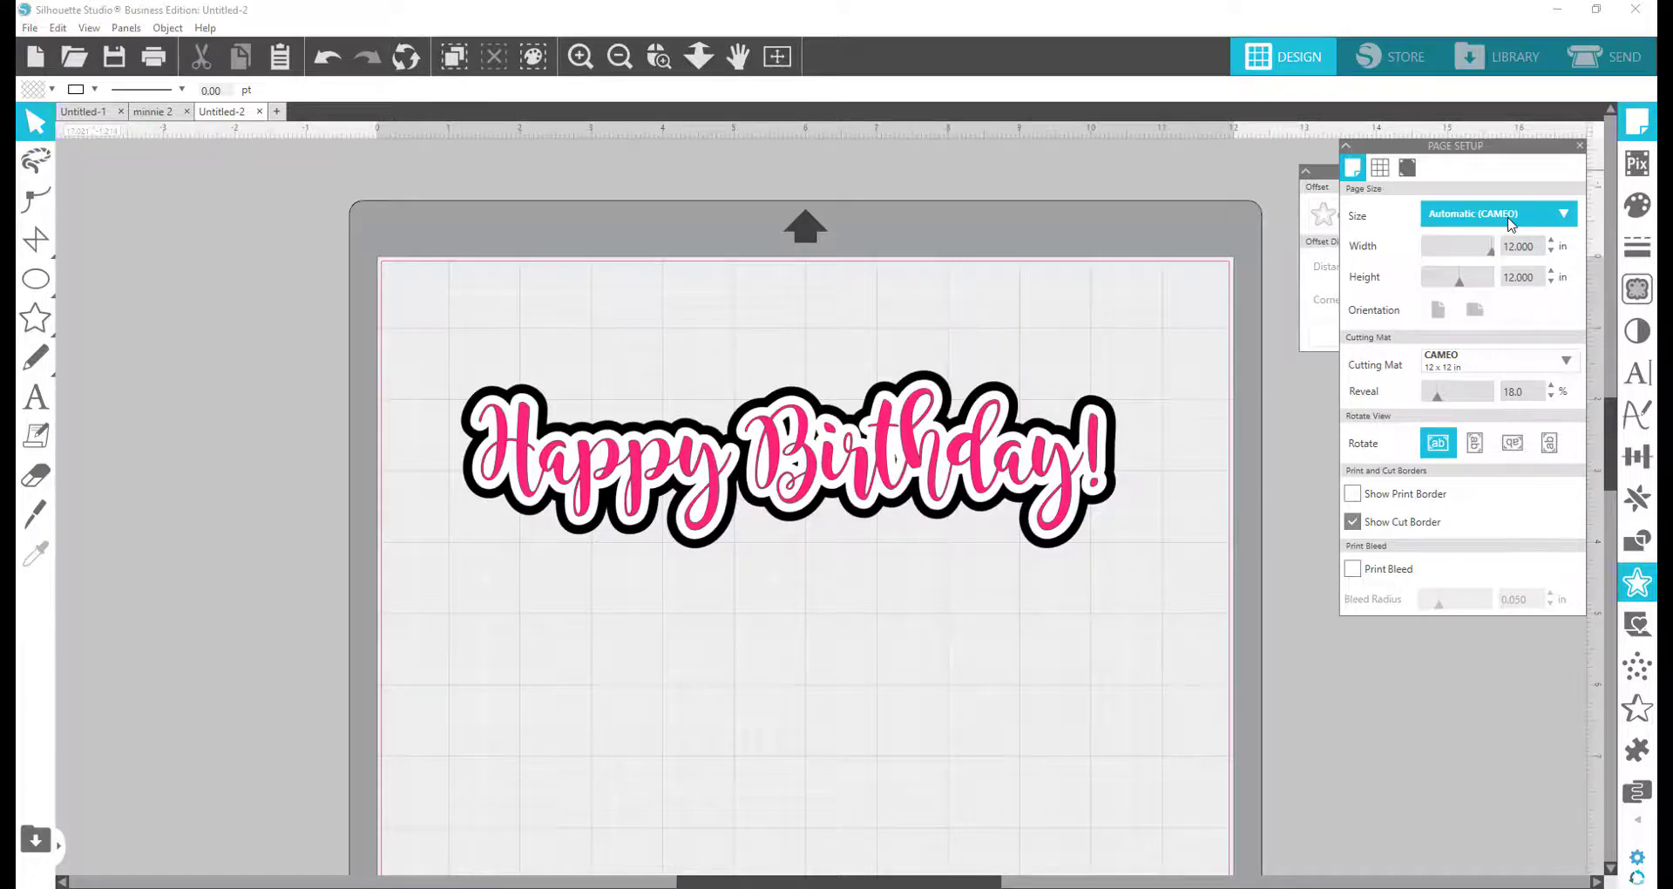
{"action": "left_click", "coordinate": [1565, 215]}
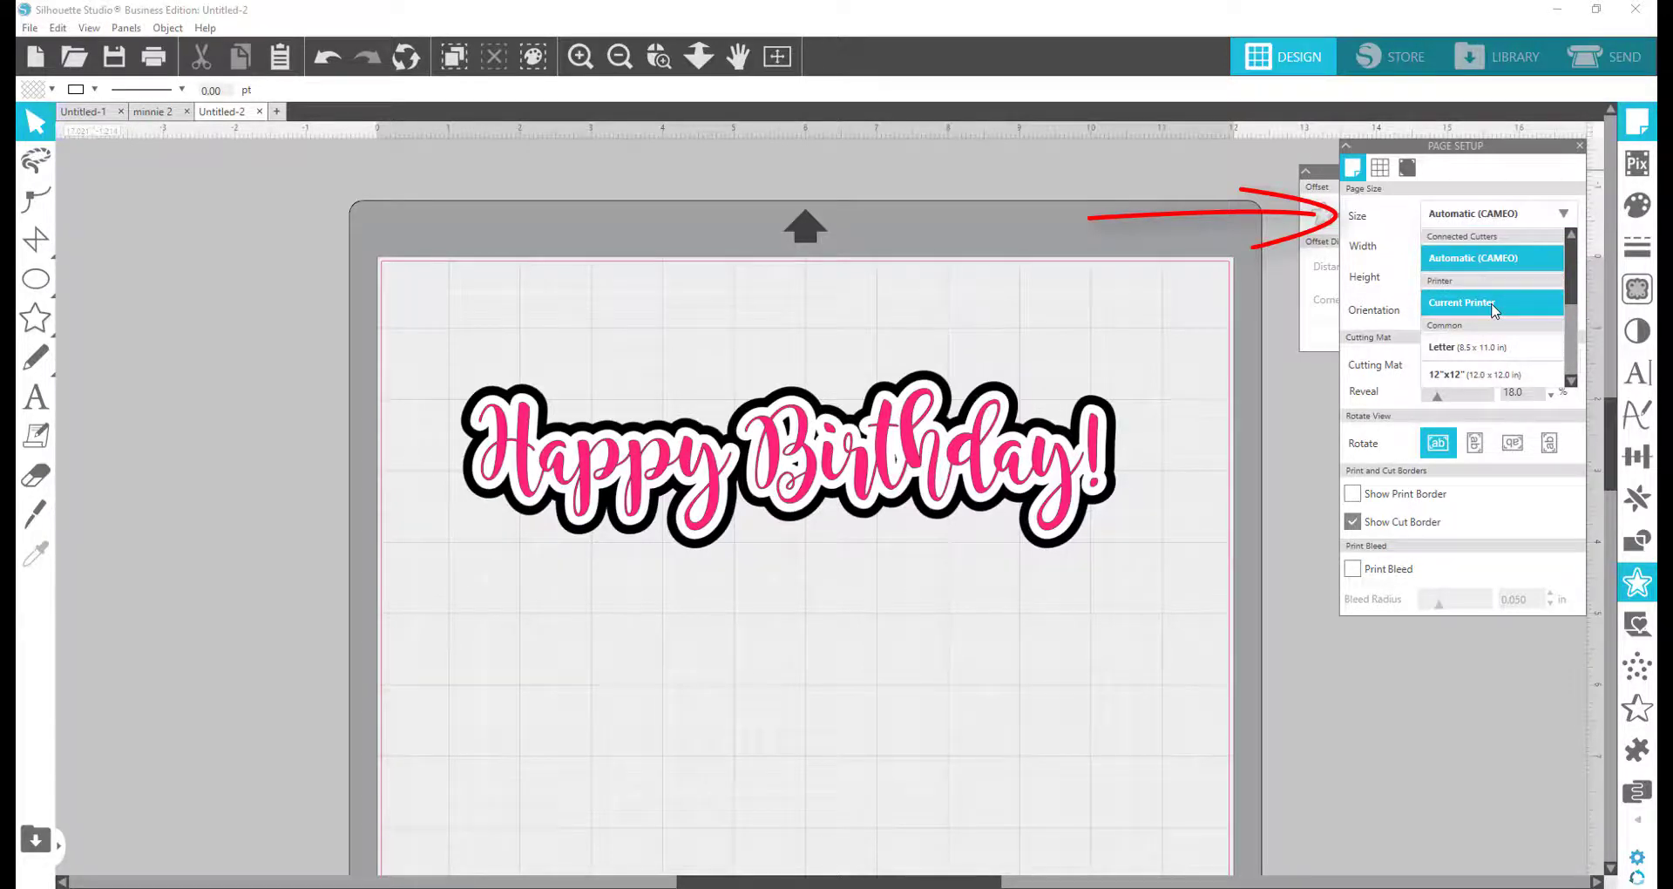
{"action": "left_click", "coordinate": [1523, 347]}
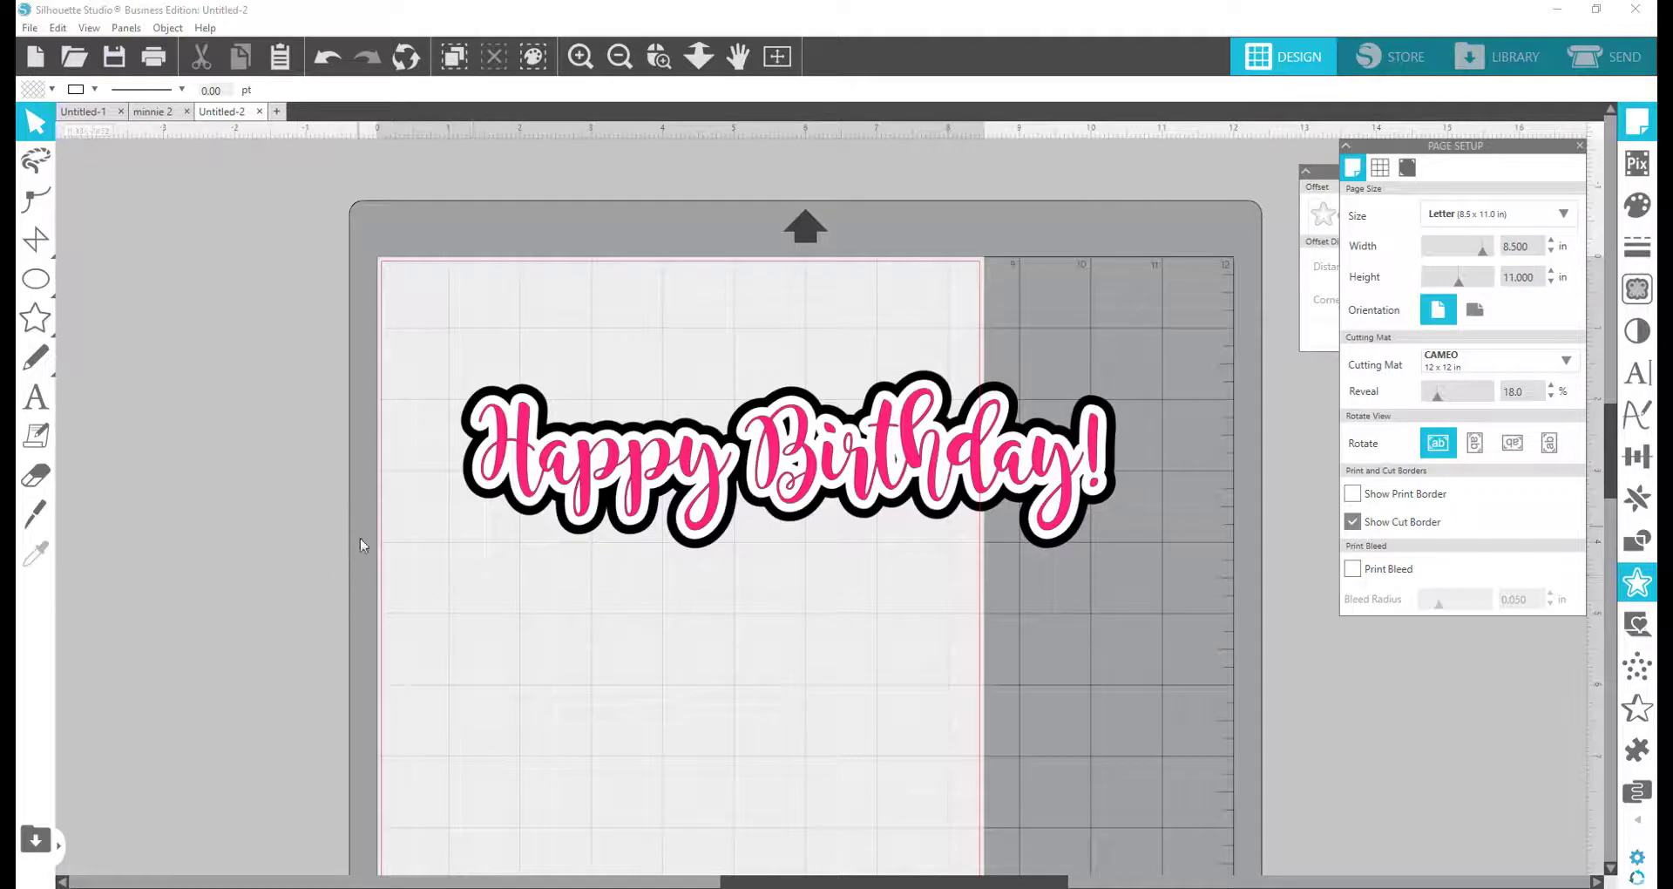
Rotate the "Happy Birthday!" design about 90° clockwise so it runs down the page, and move it onto the Letter sheet.
{"action": "left_click", "coordinate": [863, 484]}
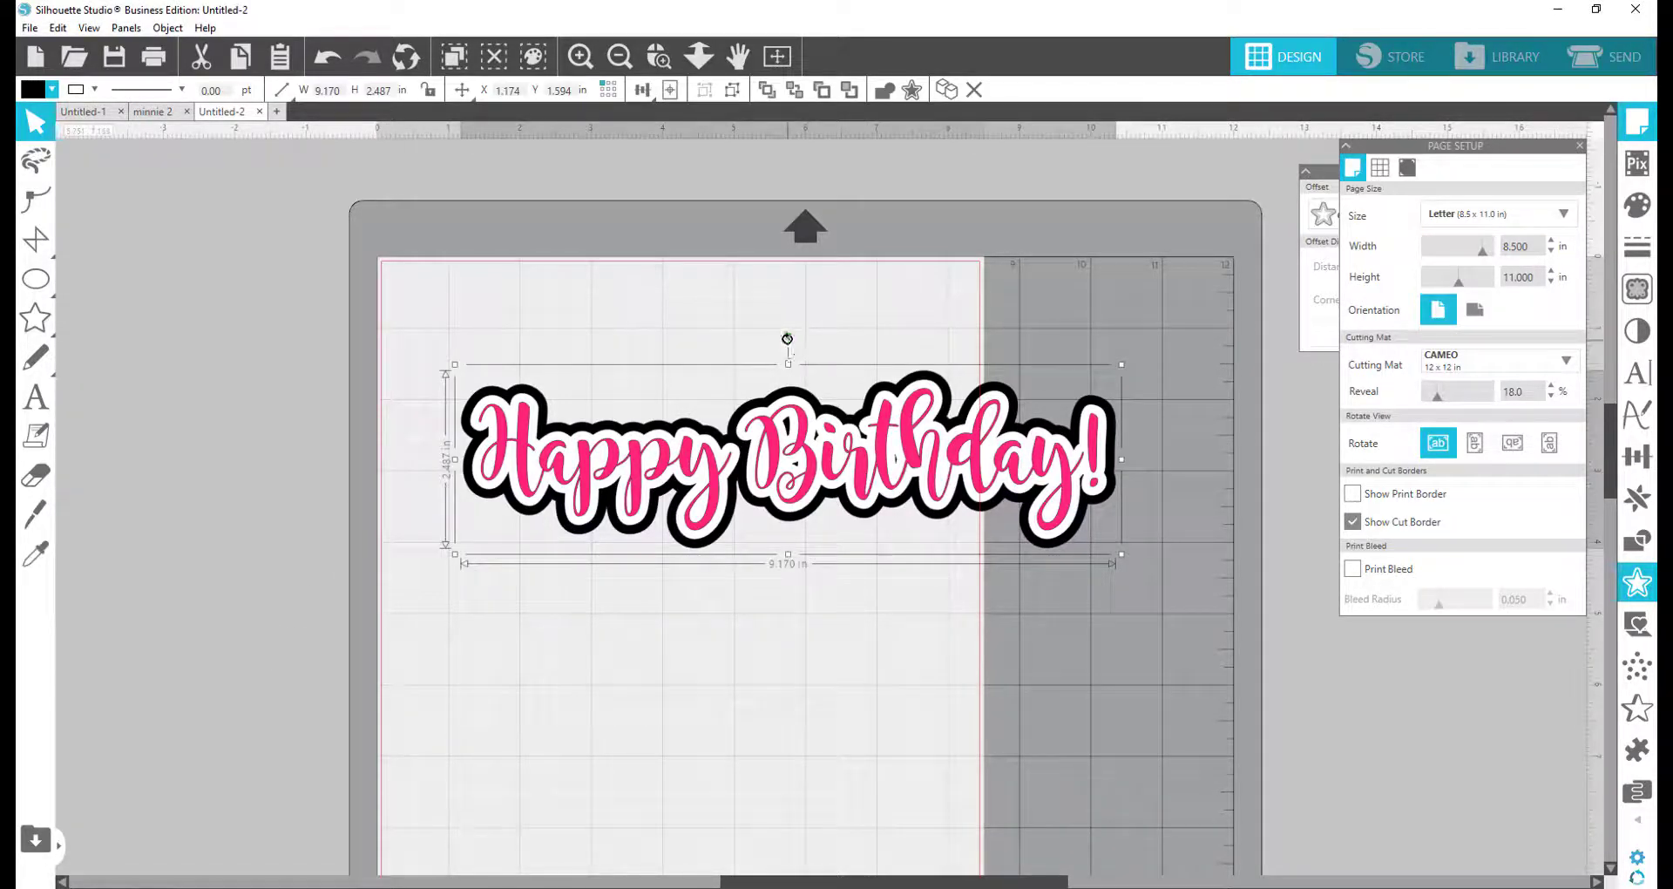
{"action": "left_click_drag", "start_coordinate": [787, 337], "coordinate": [841, 460]}
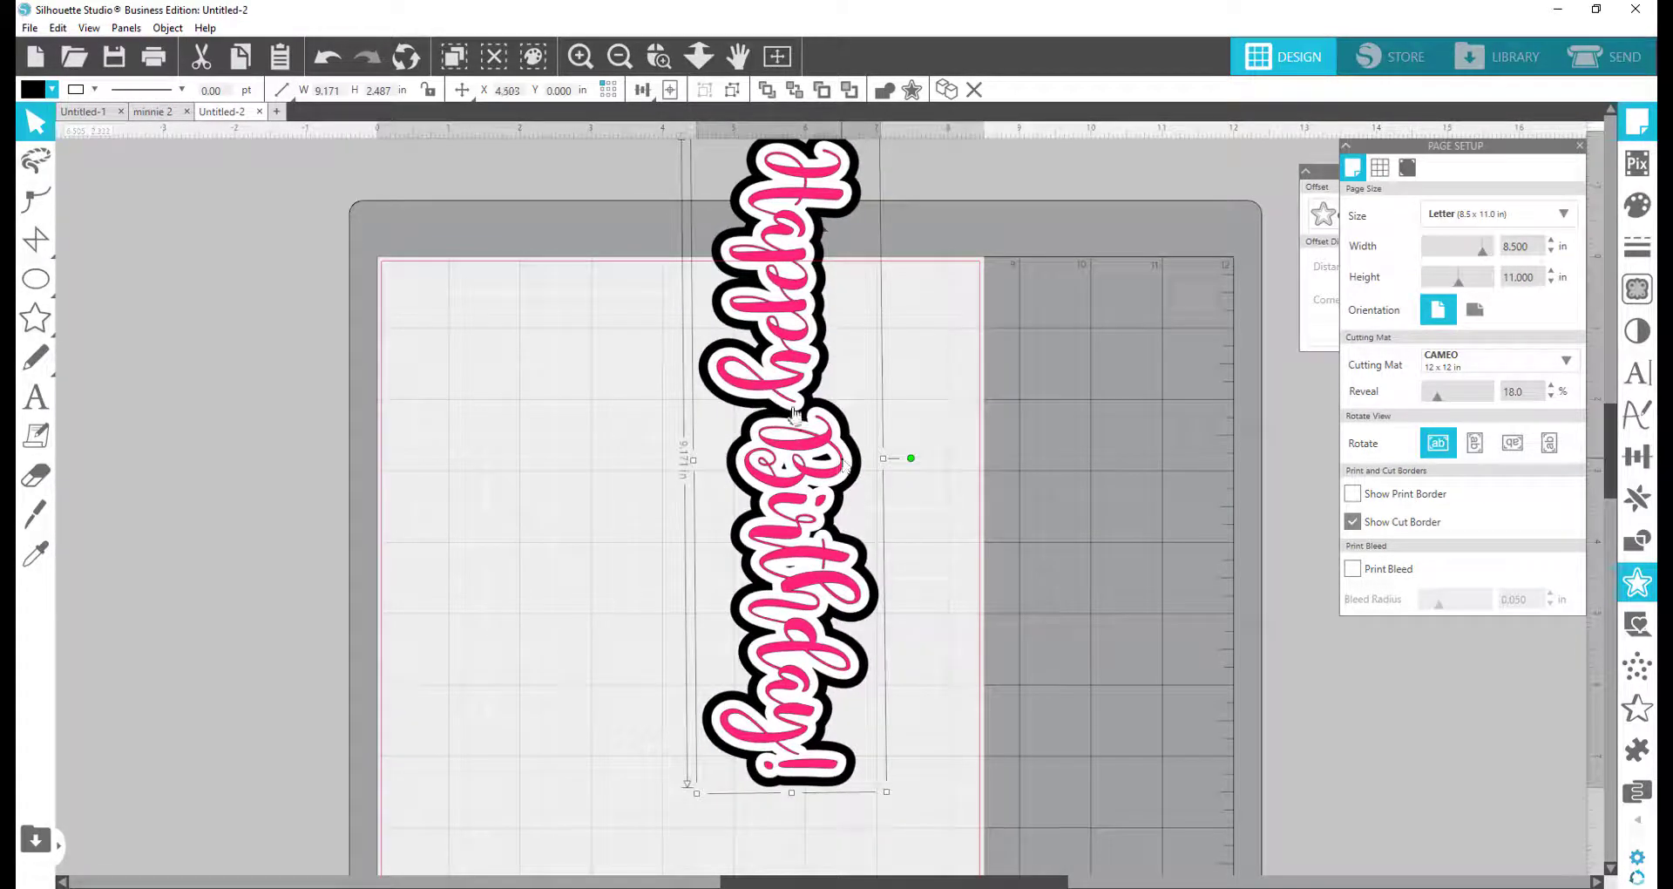
{"action": "left_click_drag", "start_coordinate": [781, 397], "coordinate": [615, 626]}
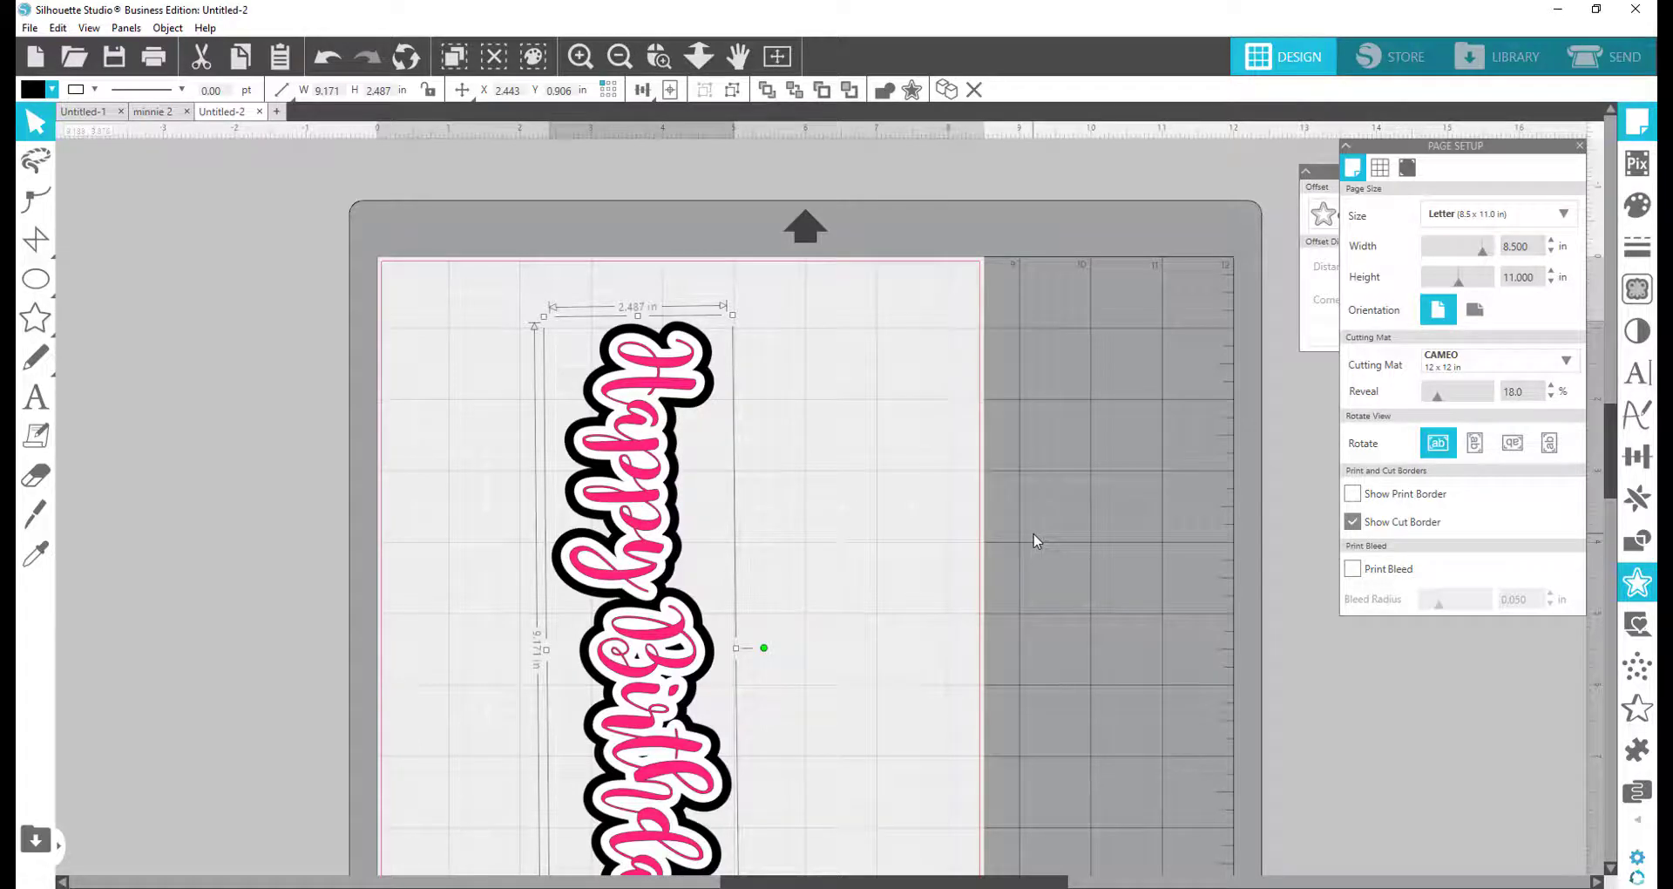
Turn on Type 1 registration marks (CAMEO, Portrait, Curio) for the page.
{"action": "left_click", "coordinate": [1406, 169]}
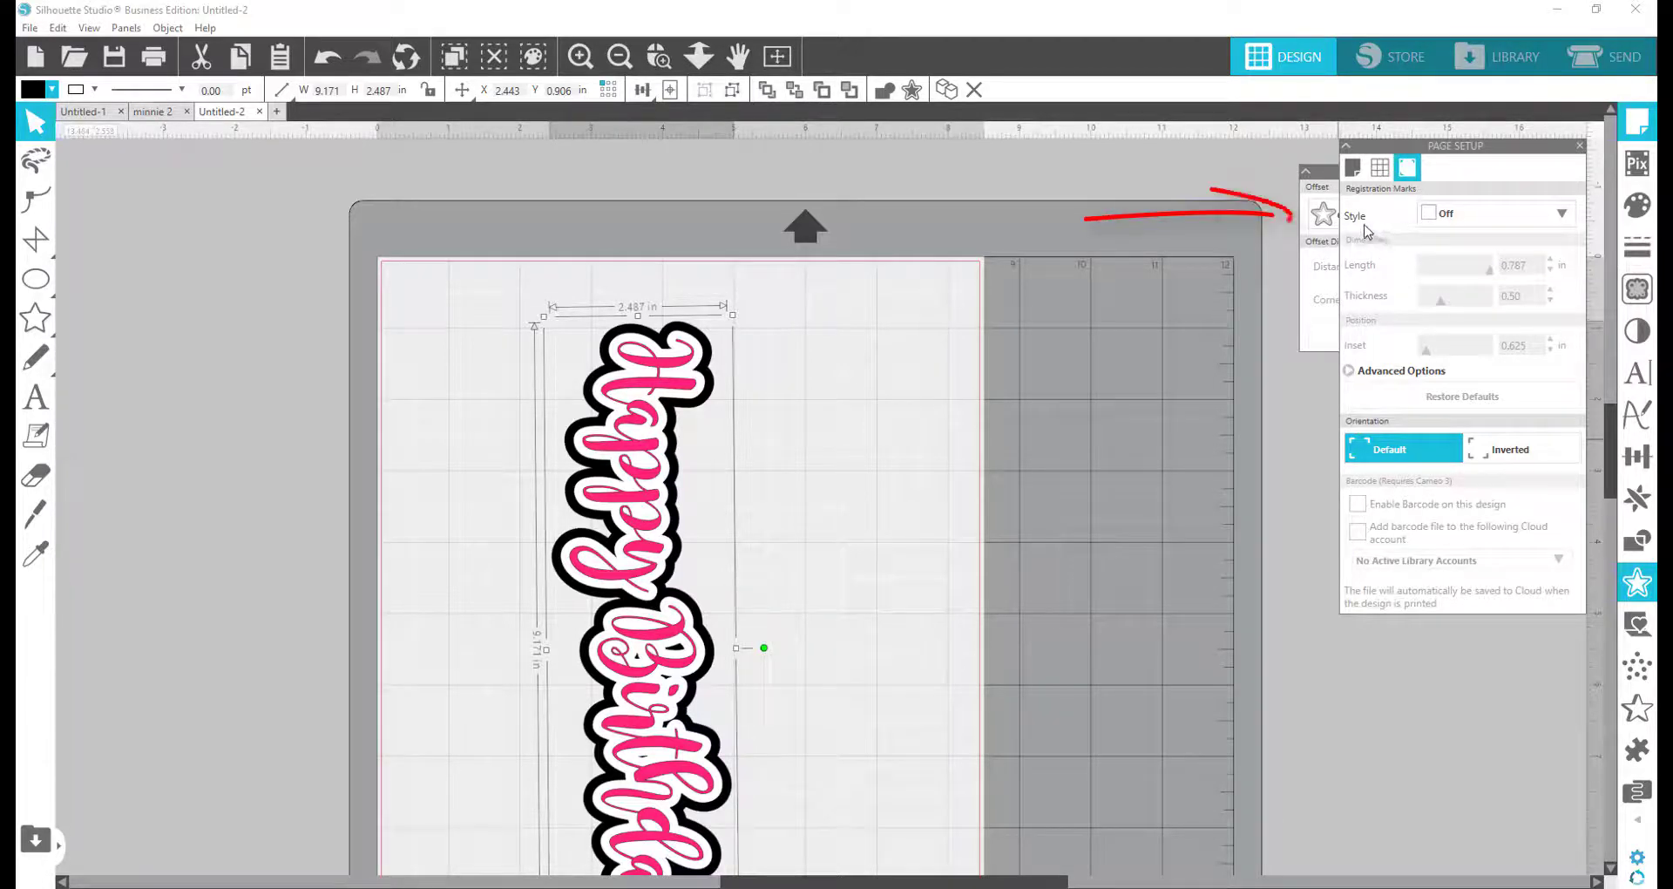
{"action": "left_click", "coordinate": [1561, 215]}
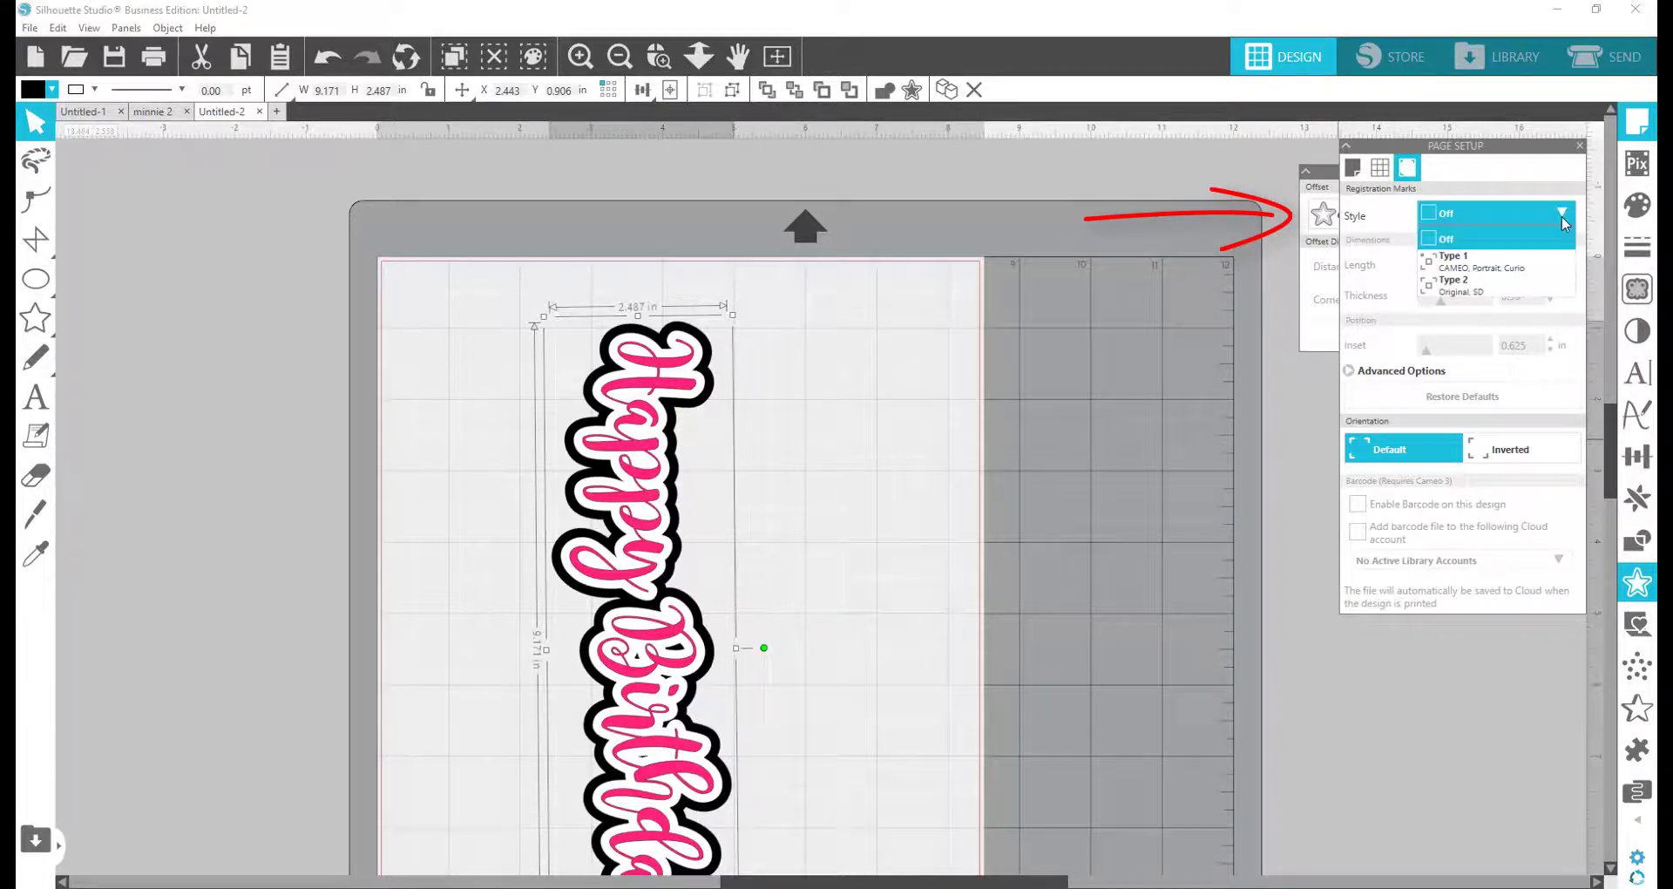
{"action": "left_click", "coordinate": [1467, 266]}
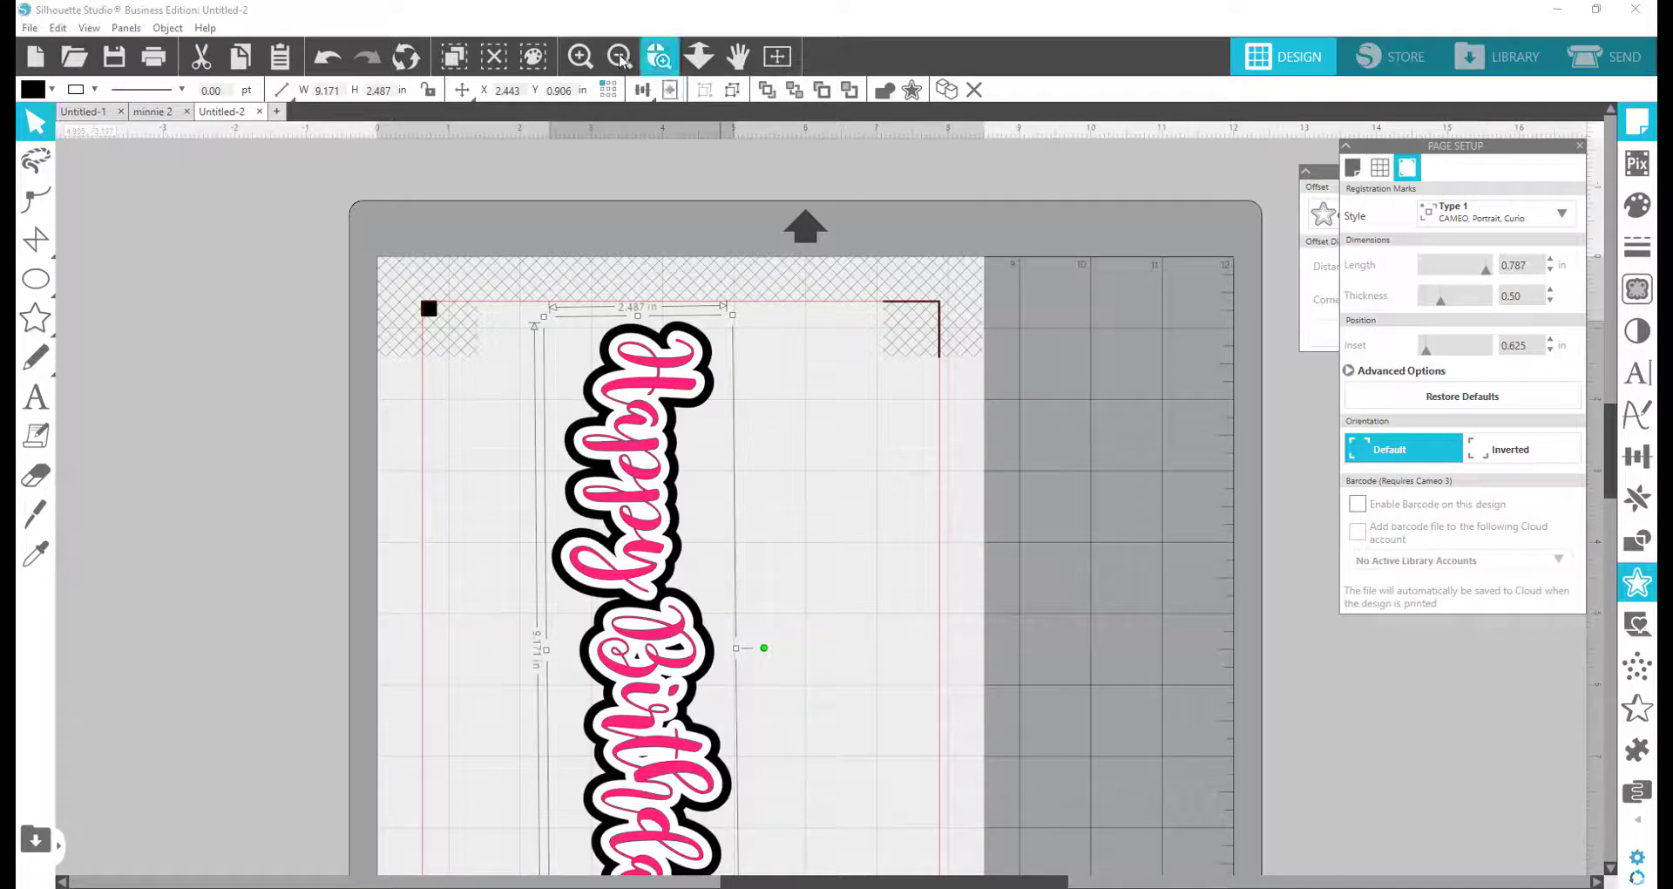
Straighten the vertical design and place it inside the left side of the cut border, at about X 0.94 in, Y 0.79 in.
{"action": "left_click", "coordinate": [618, 56]}
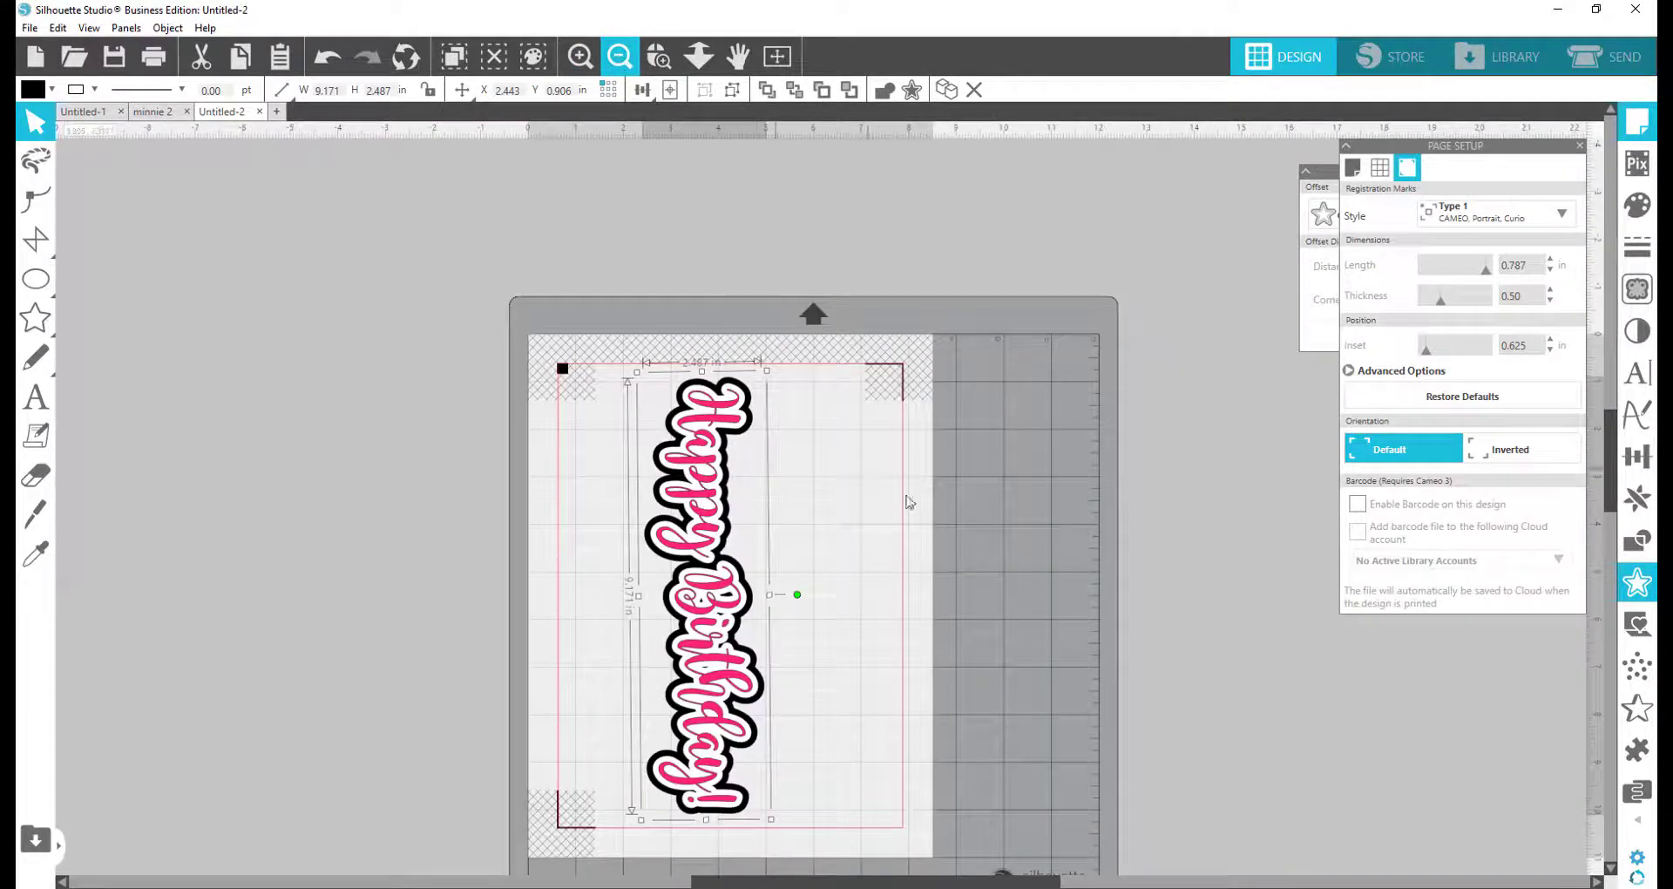
{"action": "scroll", "coordinate": [1155, 476], "scroll_direction": "down", "scroll_amount": 1}
{"action": "scroll", "coordinate": [1156, 476], "scroll_direction": "down", "scroll_amount": 2}
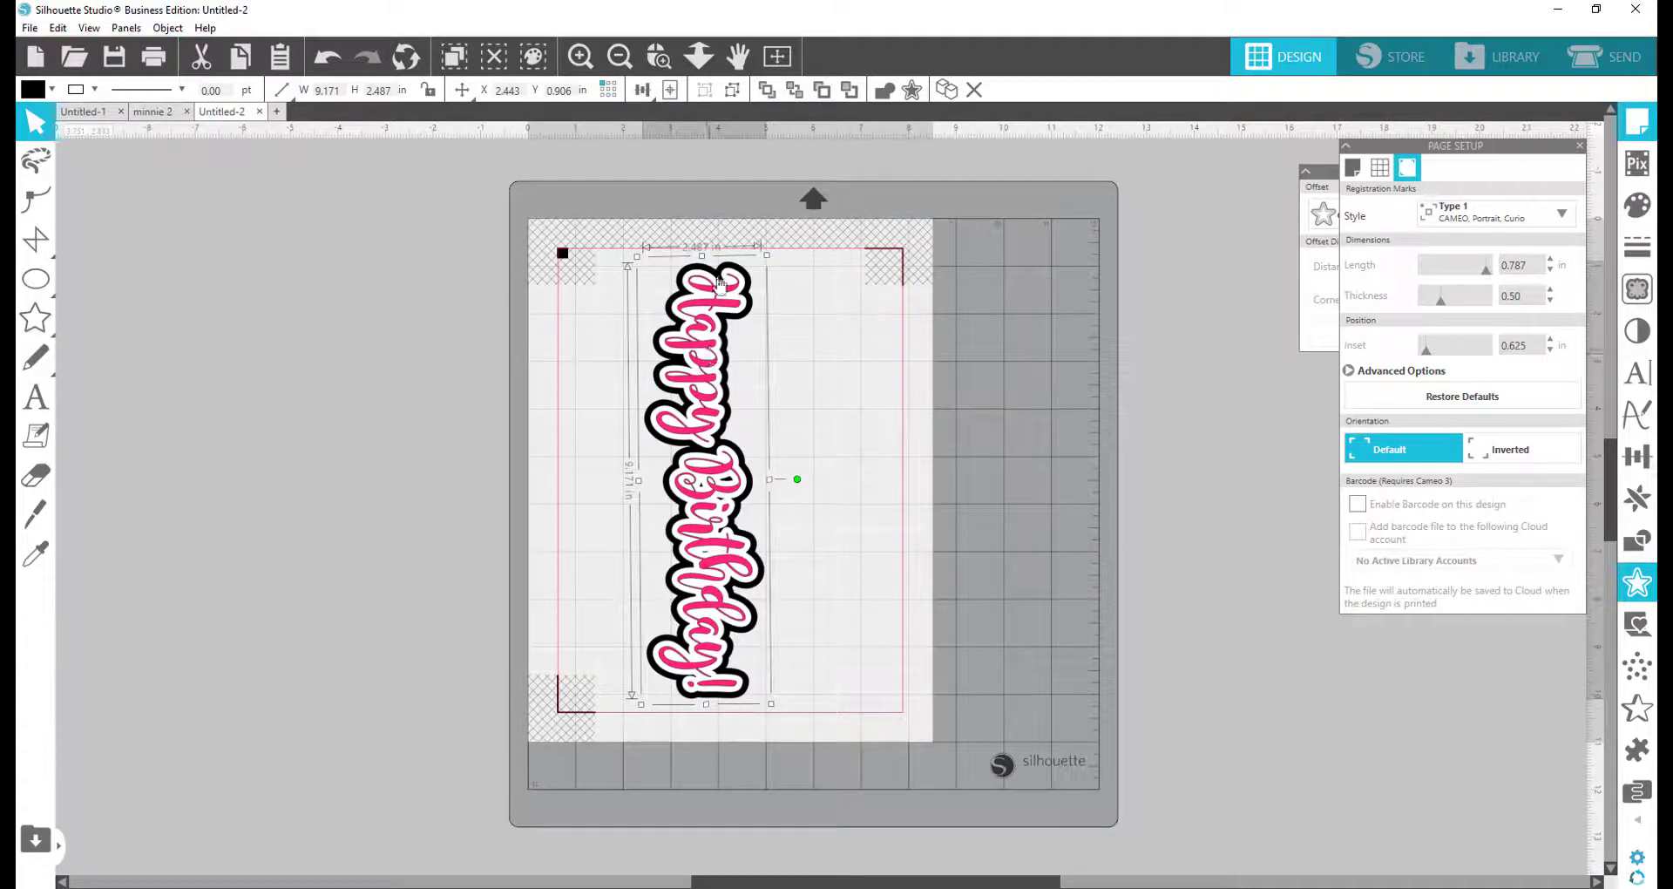
{"action": "left_click_drag", "start_coordinate": [735, 405], "coordinate": [723, 426]}
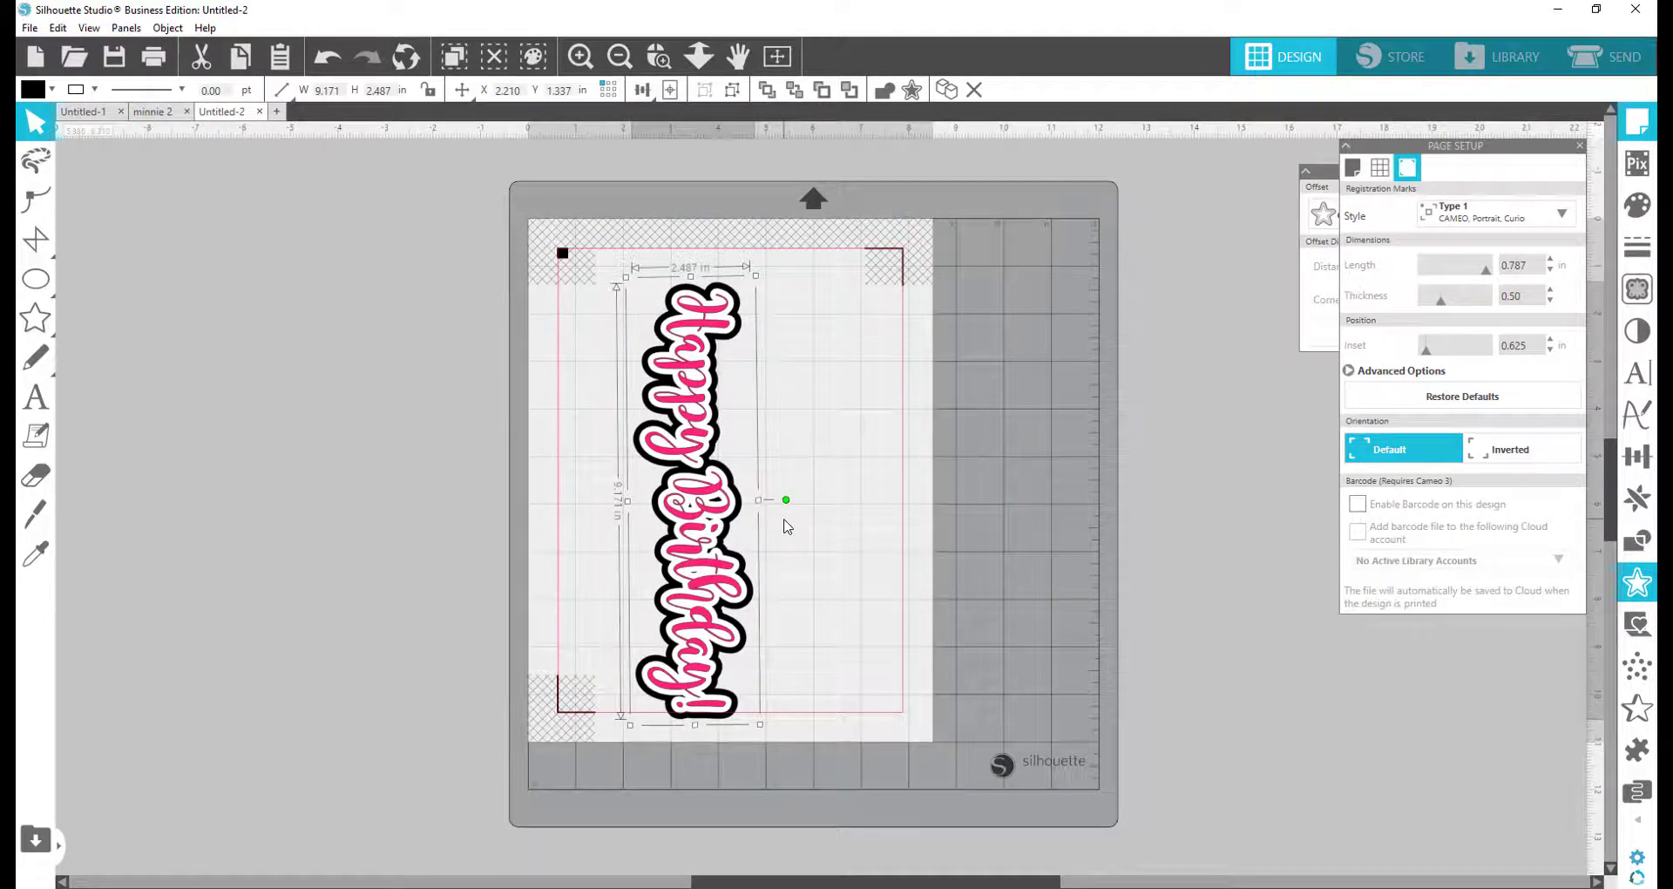
{"action": "left_click_drag", "start_coordinate": [785, 499], "coordinate": [680, 457]}
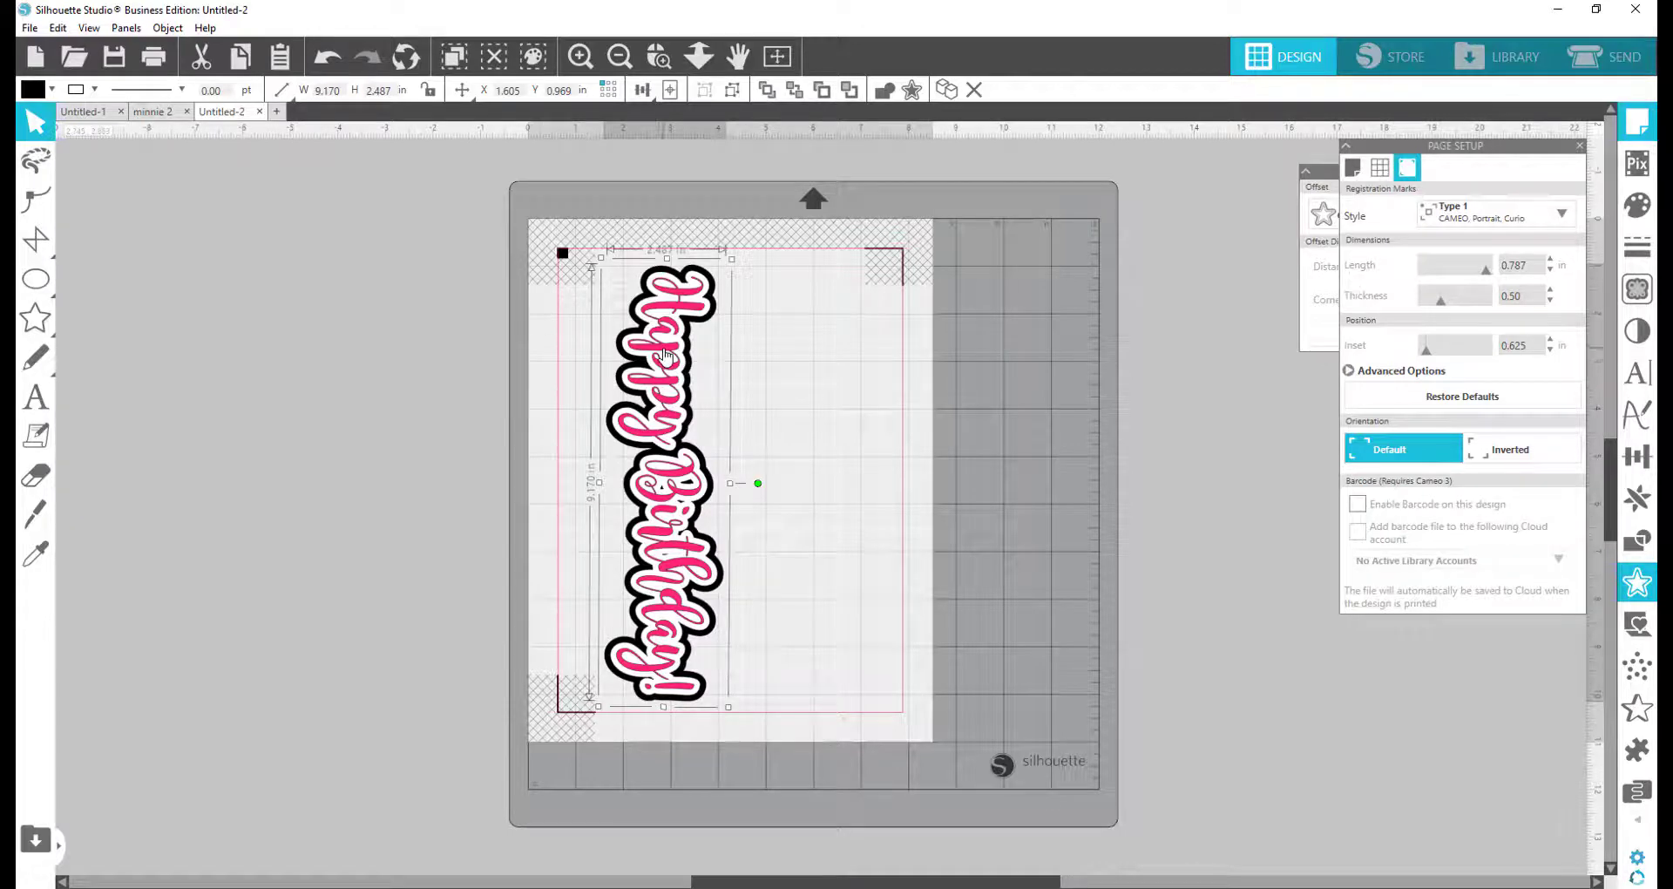
{"action": "left_click_drag", "start_coordinate": [663, 356], "coordinate": [637, 353]}
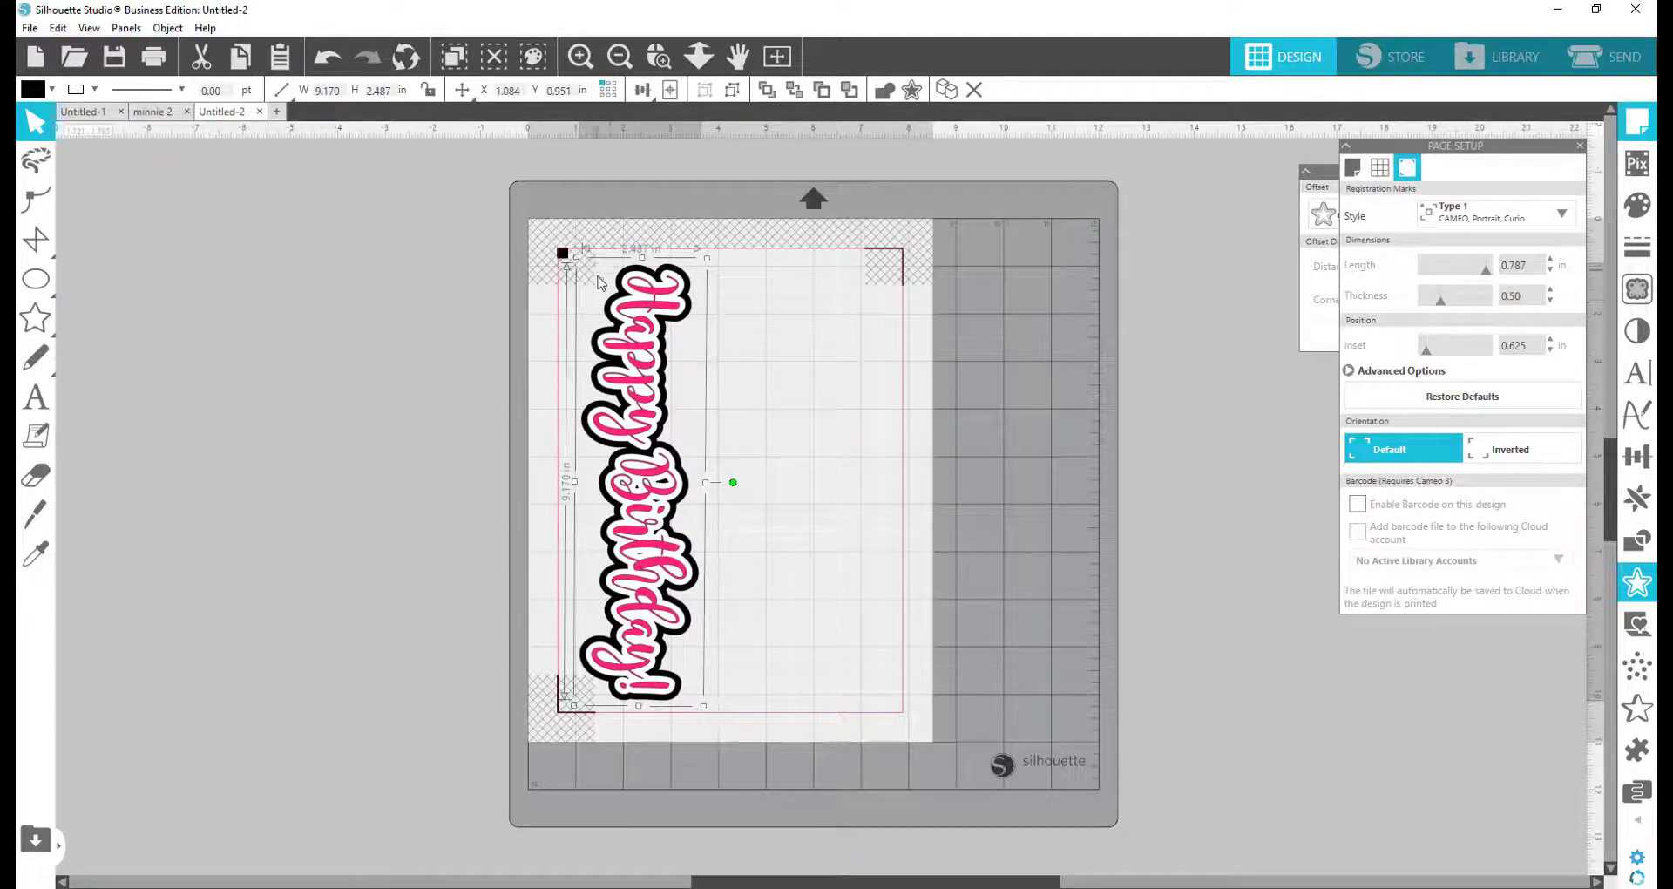
{"action": "left_click_drag", "start_coordinate": [660, 501], "coordinate": [652, 491]}
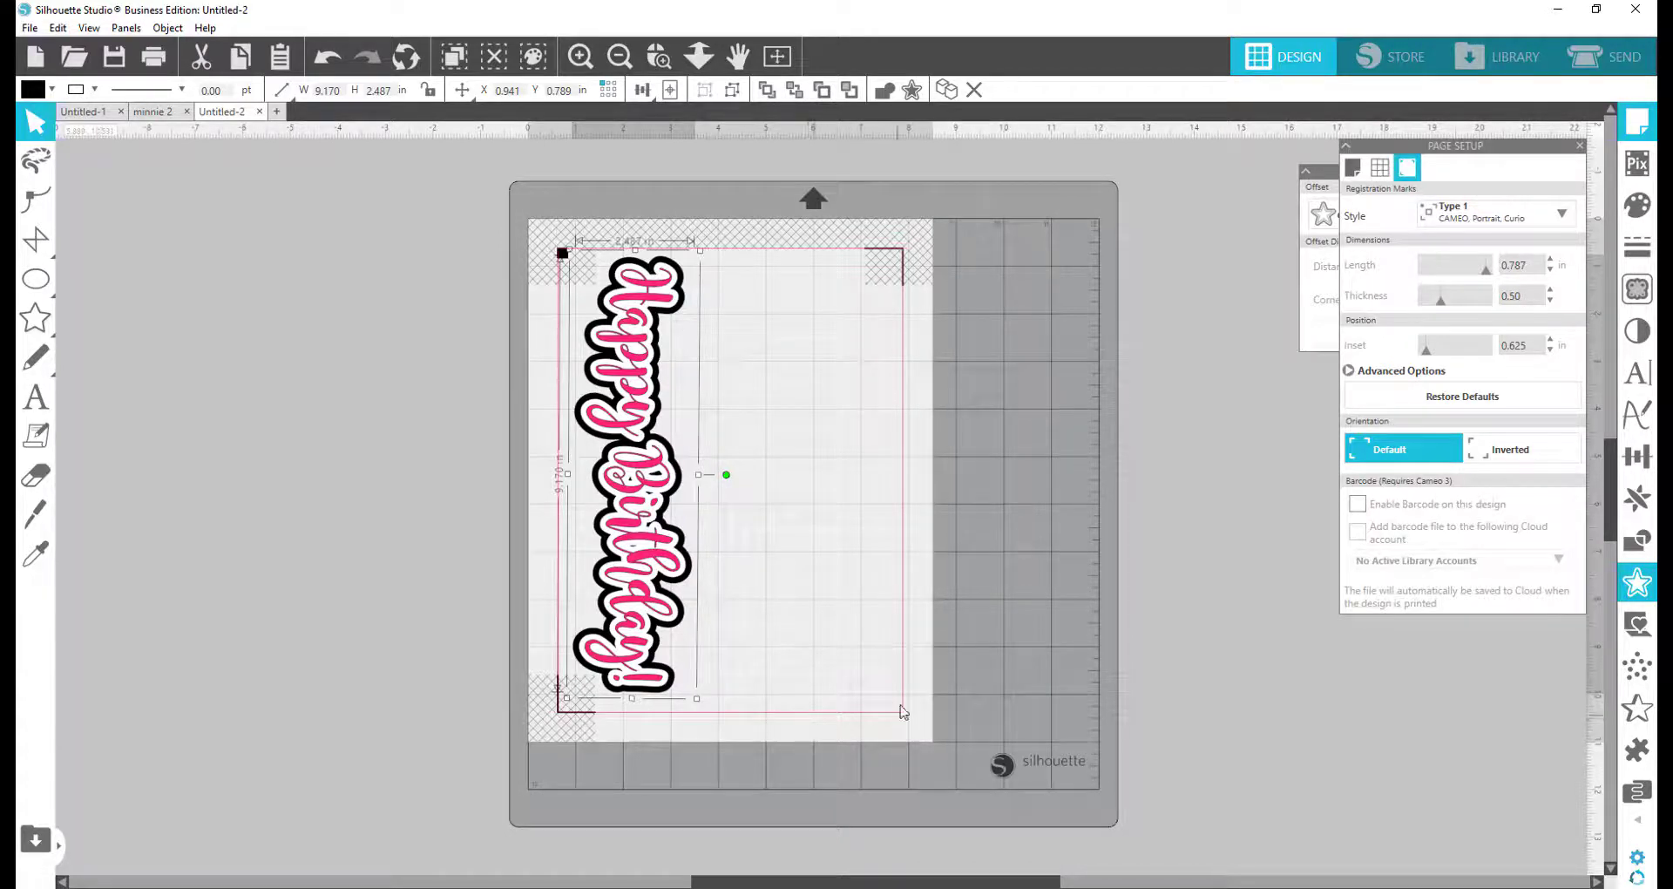
Hide the page's cut border, show it again, and return to the registration mark settings.
{"action": "left_click", "coordinate": [1352, 167]}
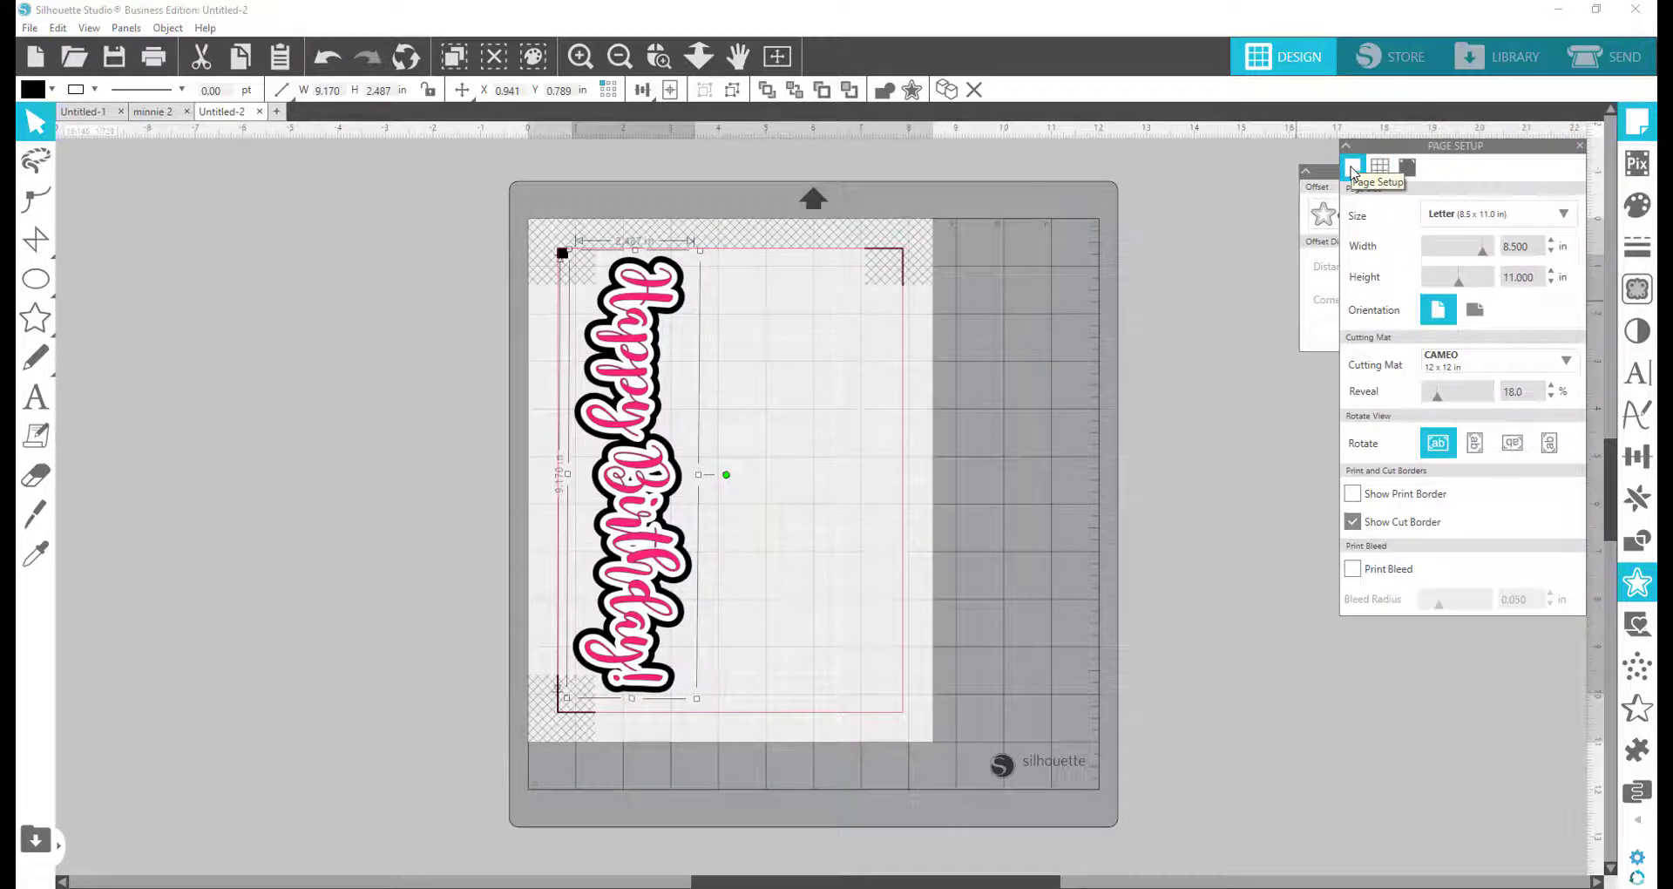
{"action": "left_click", "coordinate": [1355, 525]}
{"action": "left_click", "coordinate": [1353, 523]}
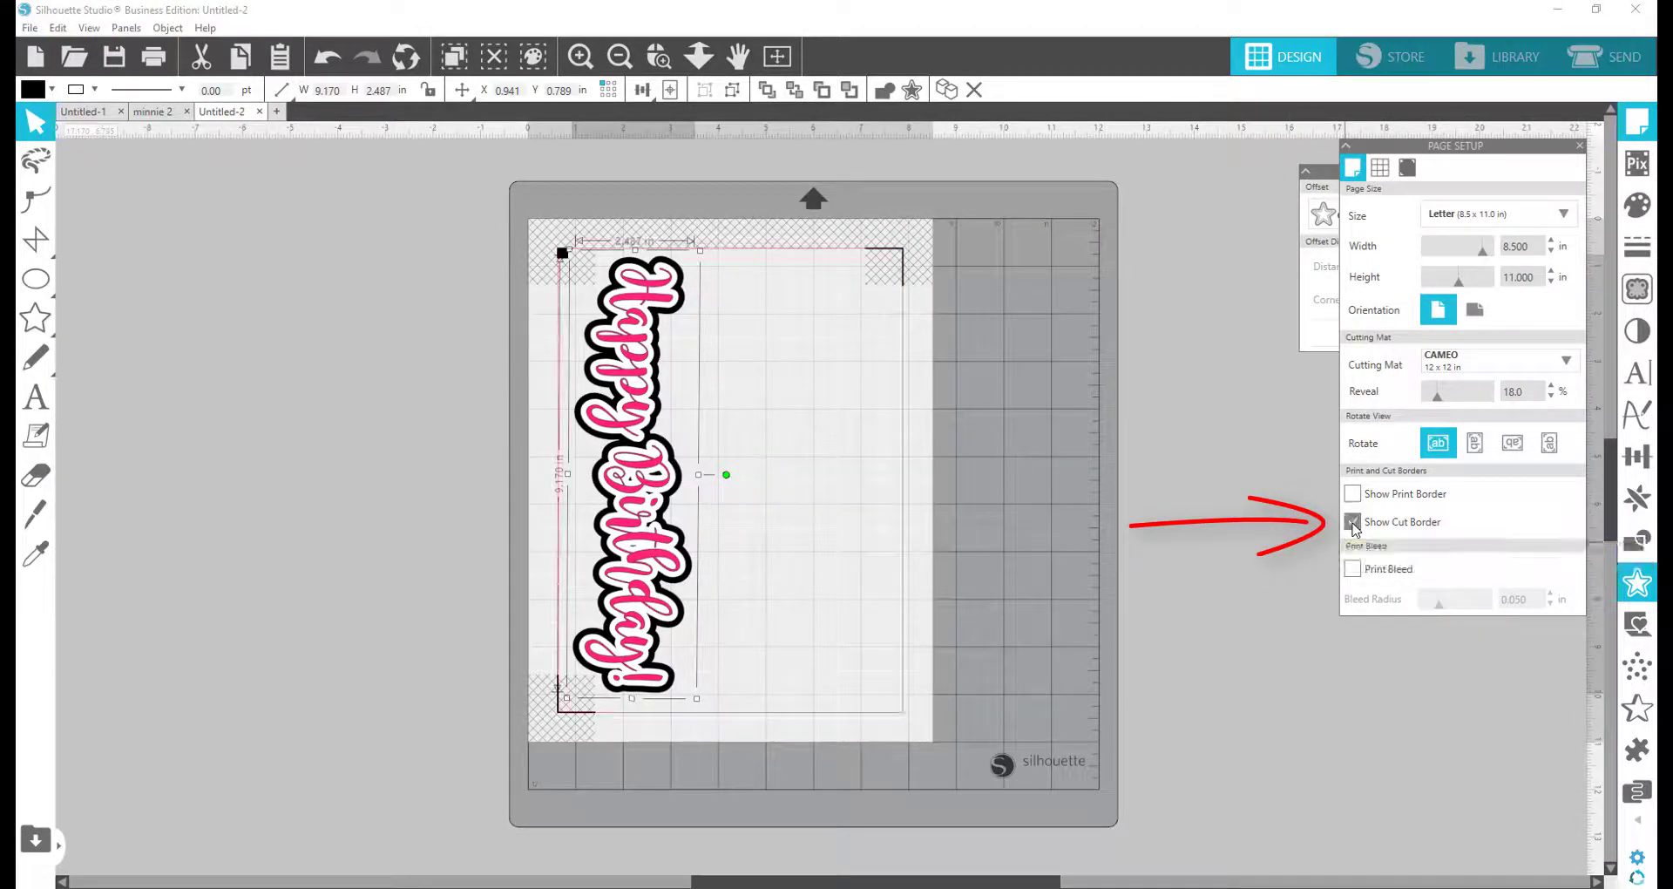
{"action": "left_click", "coordinate": [1353, 523]}
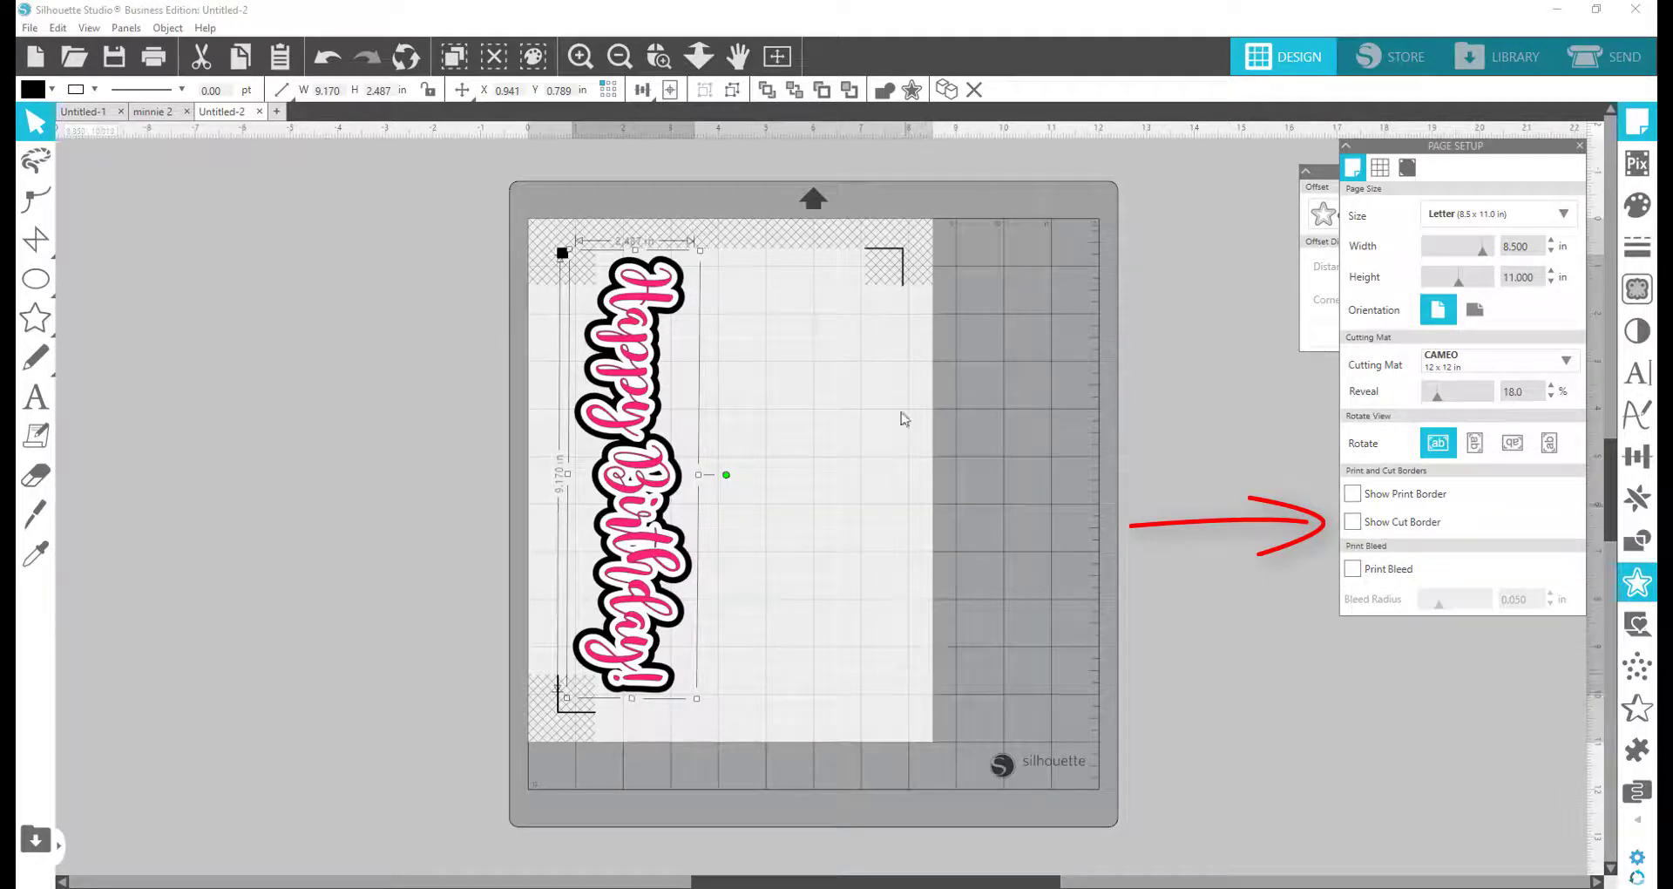
{"action": "left_click", "coordinate": [1355, 526]}
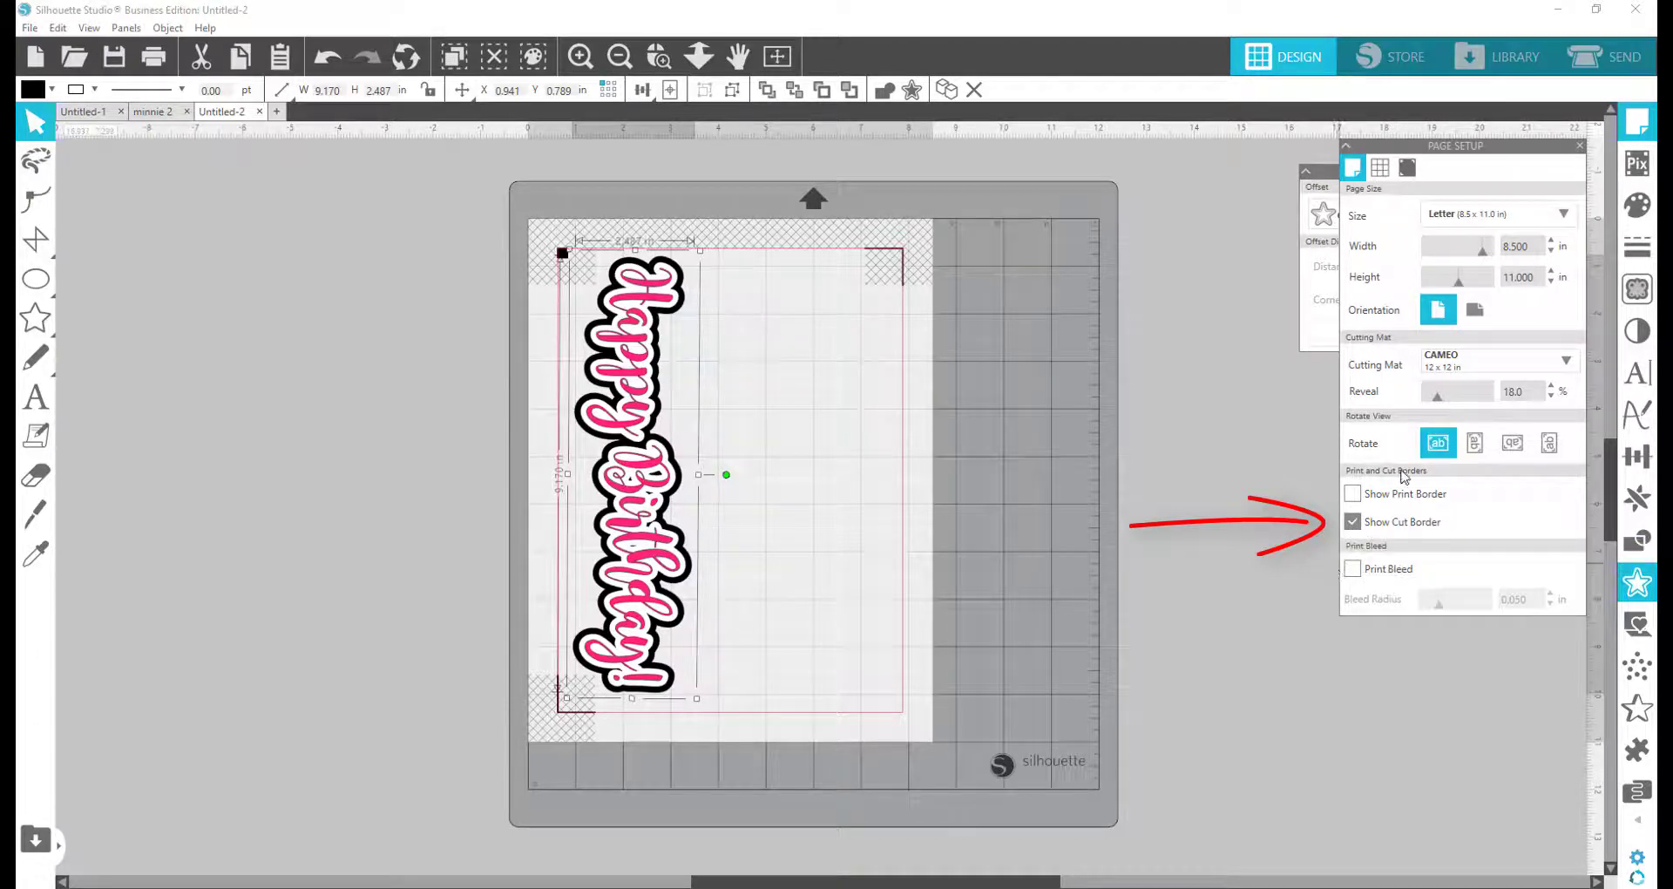
{"action": "left_click", "coordinate": [1408, 169]}
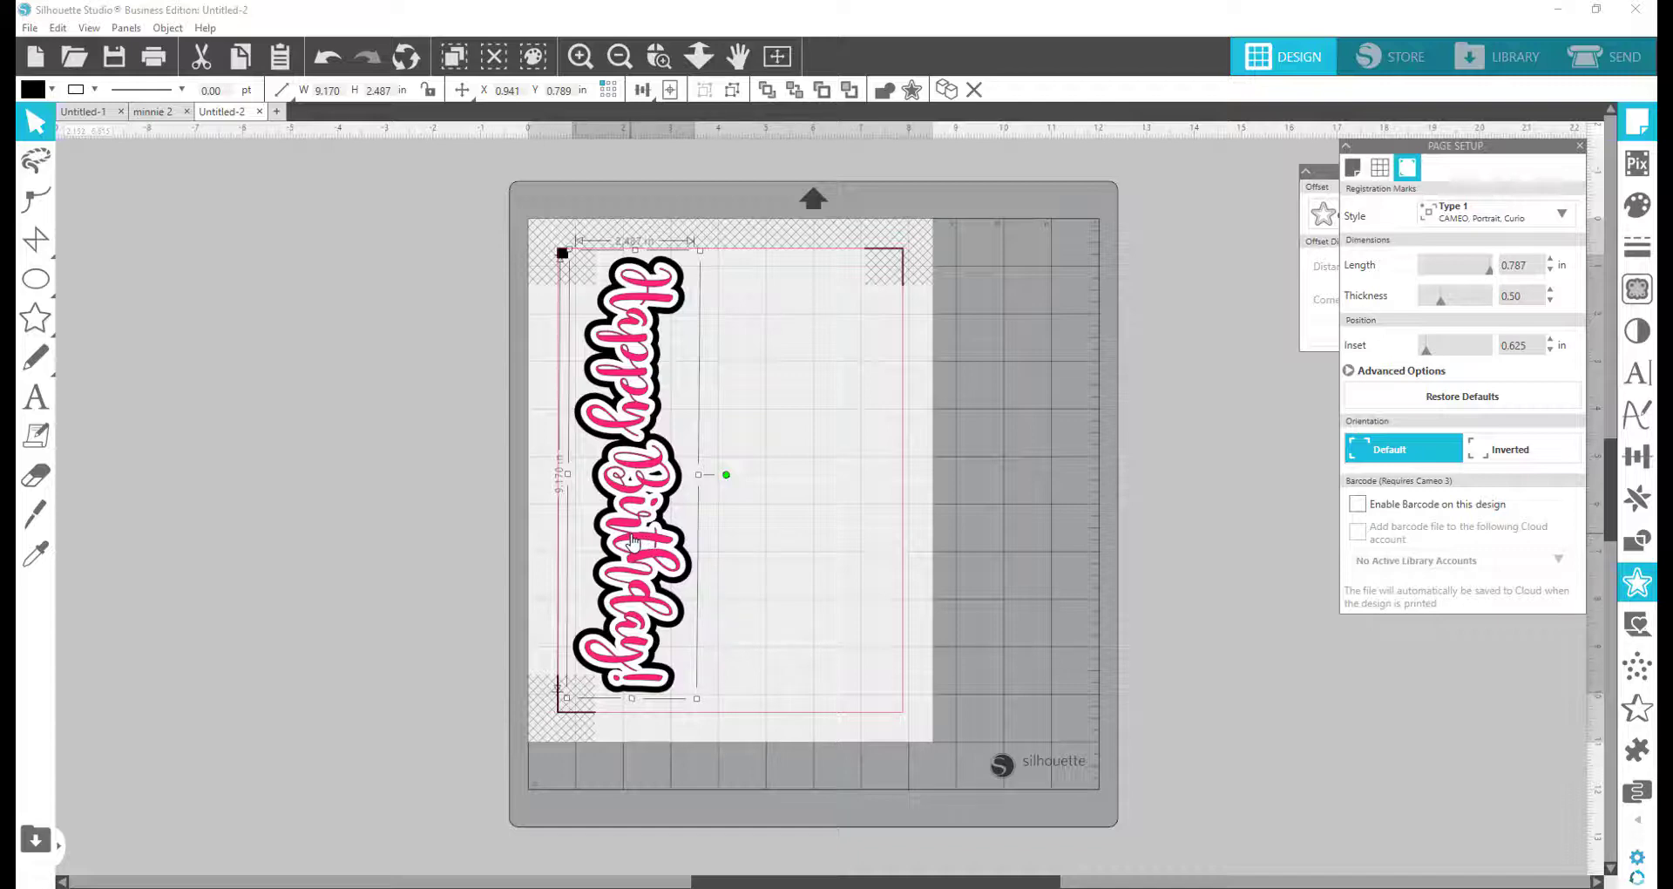
Fill the page with three side-by-side copies of the design, rotating the third 180° and fitting it inside the cut border.
{"action": "left_click_drag", "start_coordinate": [634, 542], "coordinate": [824, 549]}
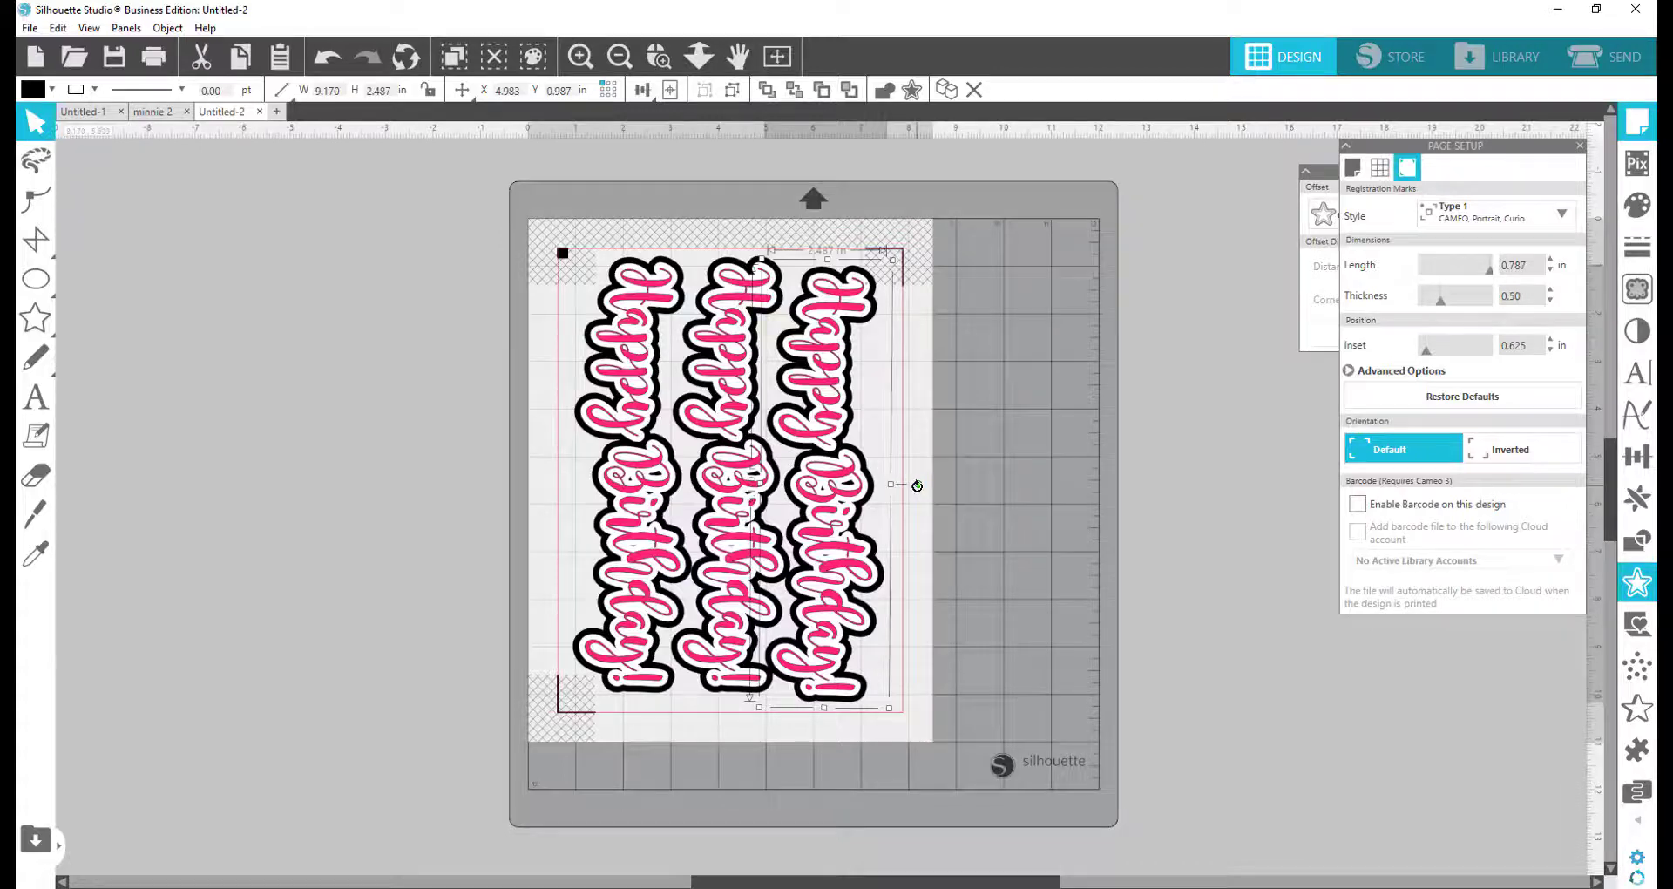
{"action": "left_click_drag", "start_coordinate": [916, 485], "coordinate": [730, 485]}
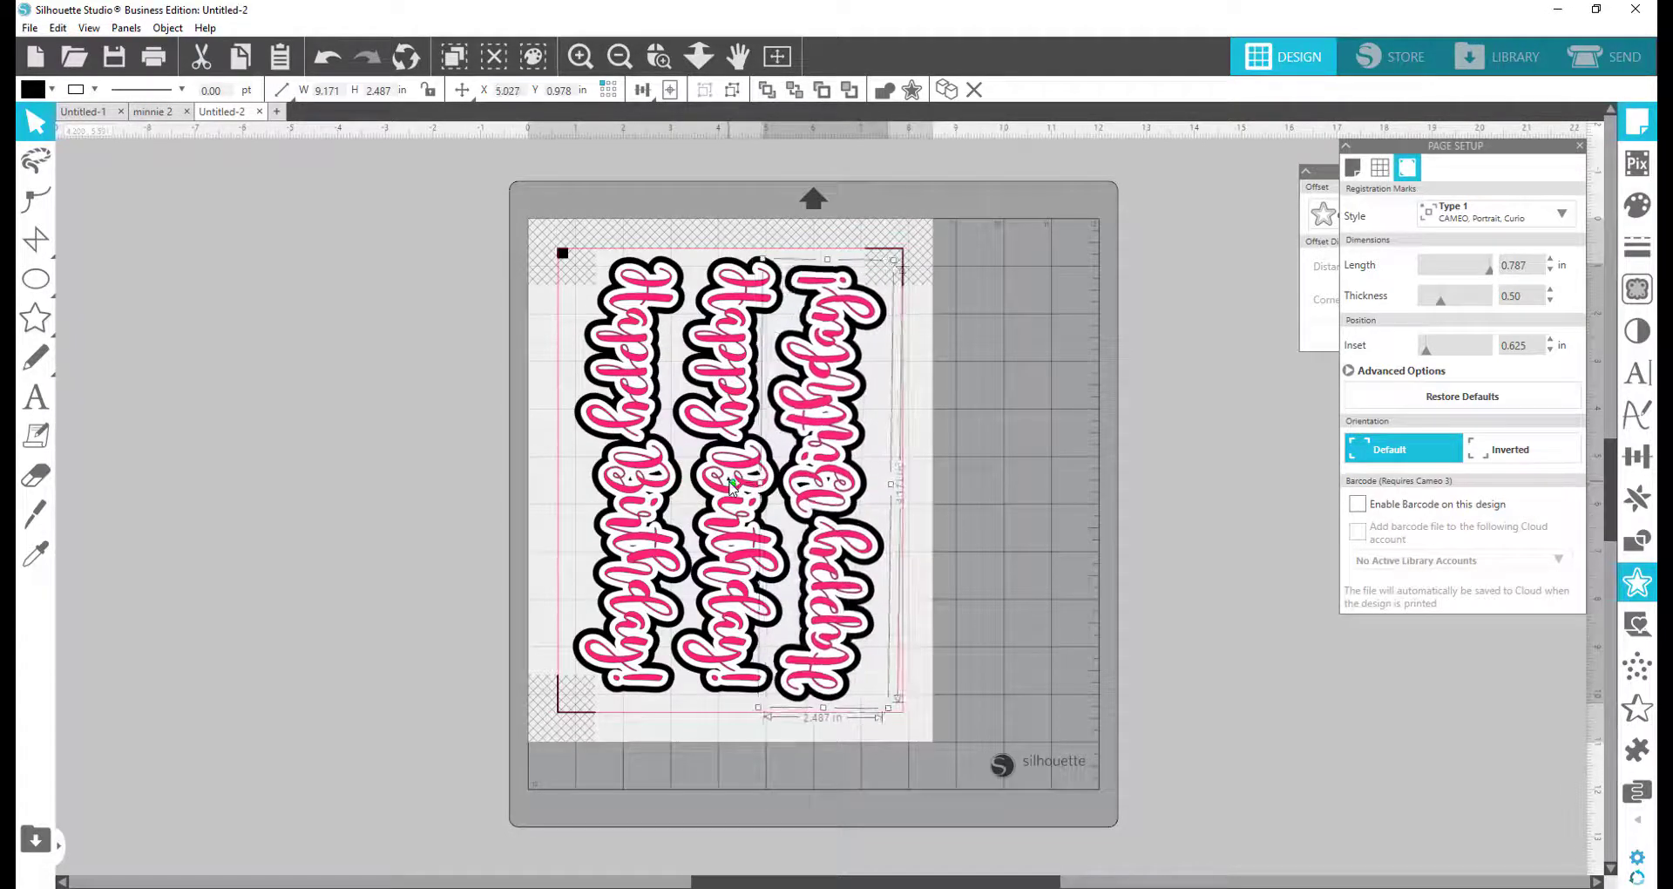
{"action": "left_click_drag", "start_coordinate": [814, 427], "coordinate": [822, 430]}
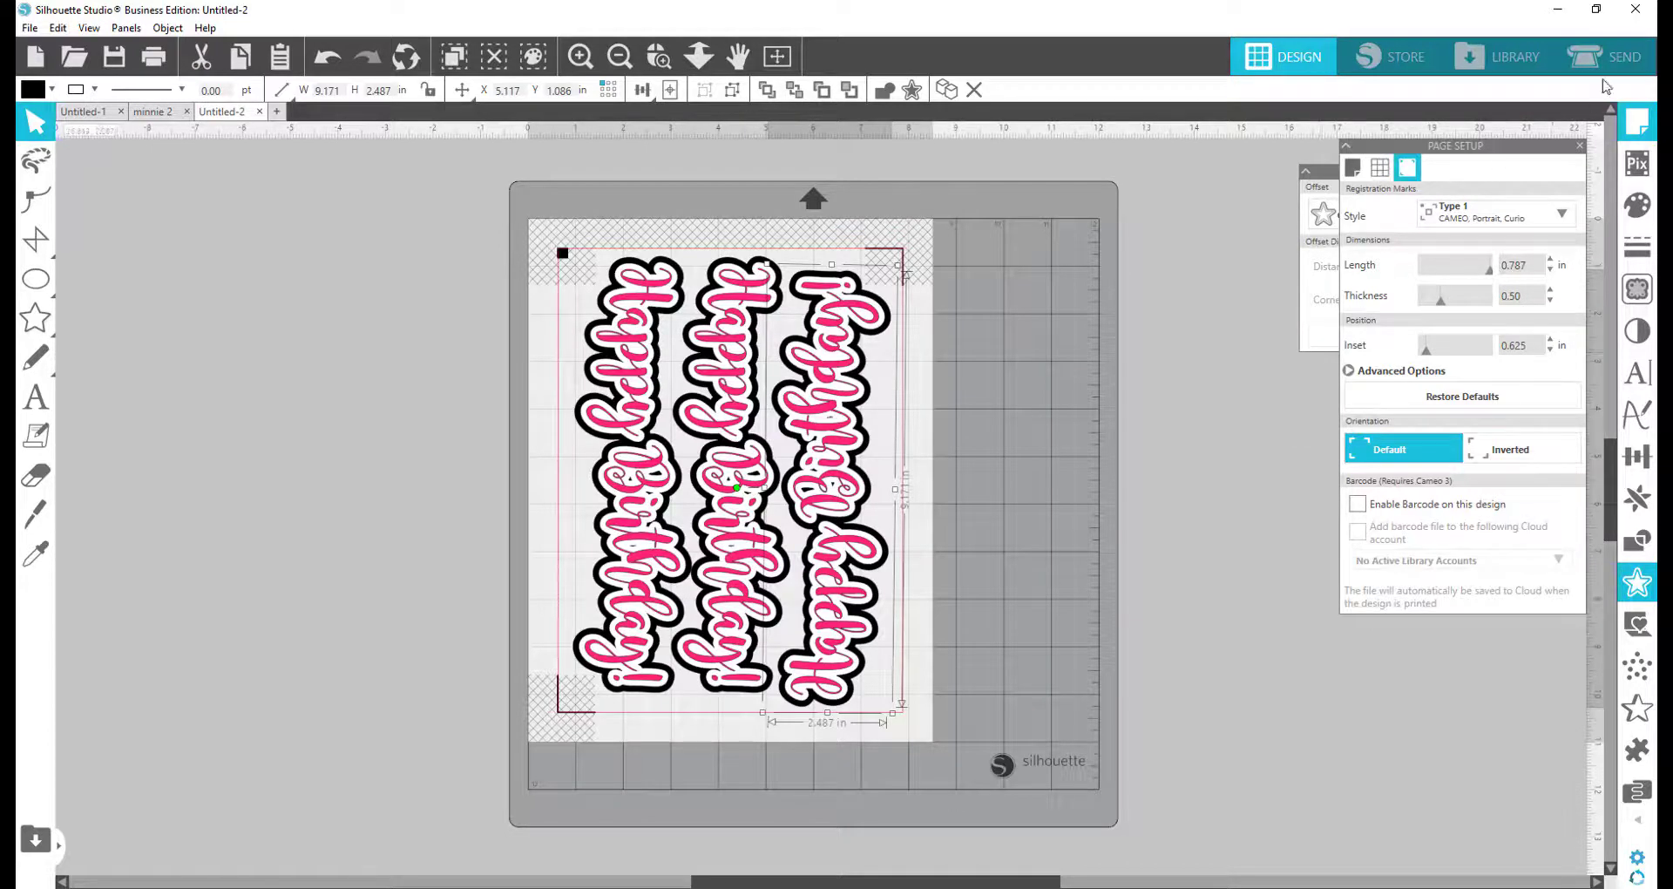
Switch to the cut-sending view and nudge the "Happy Birthday!" copies slightly apart within the cut border so their cut lines stay separate.
{"action": "left_click", "coordinate": [1612, 59]}
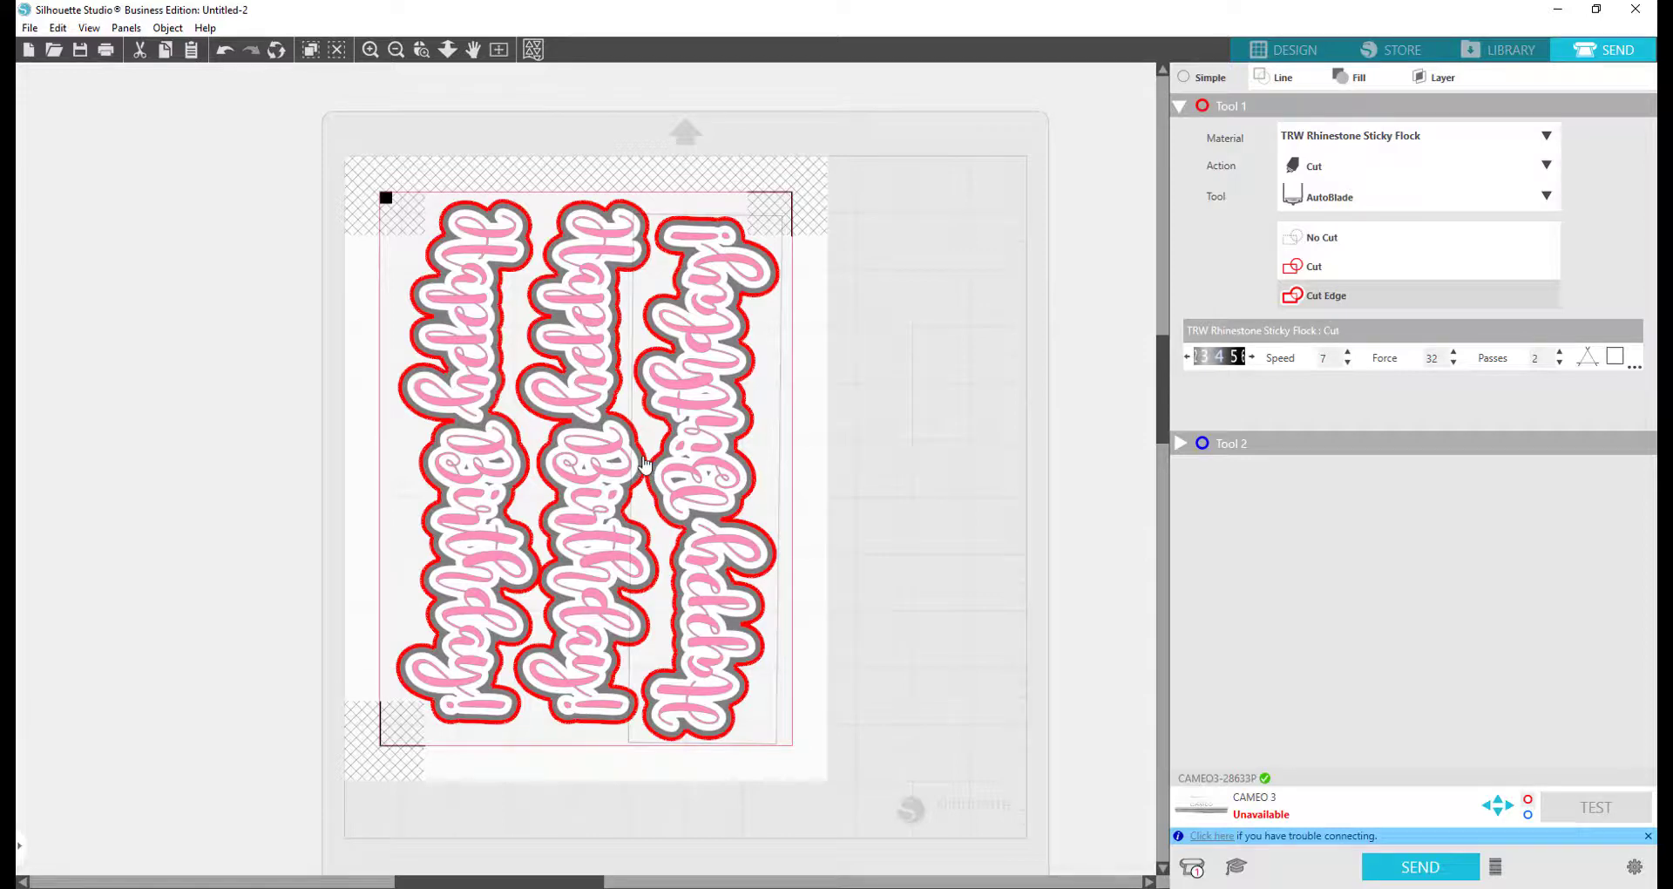
{"action": "left_click_drag", "start_coordinate": [680, 473], "coordinate": [683, 473]}
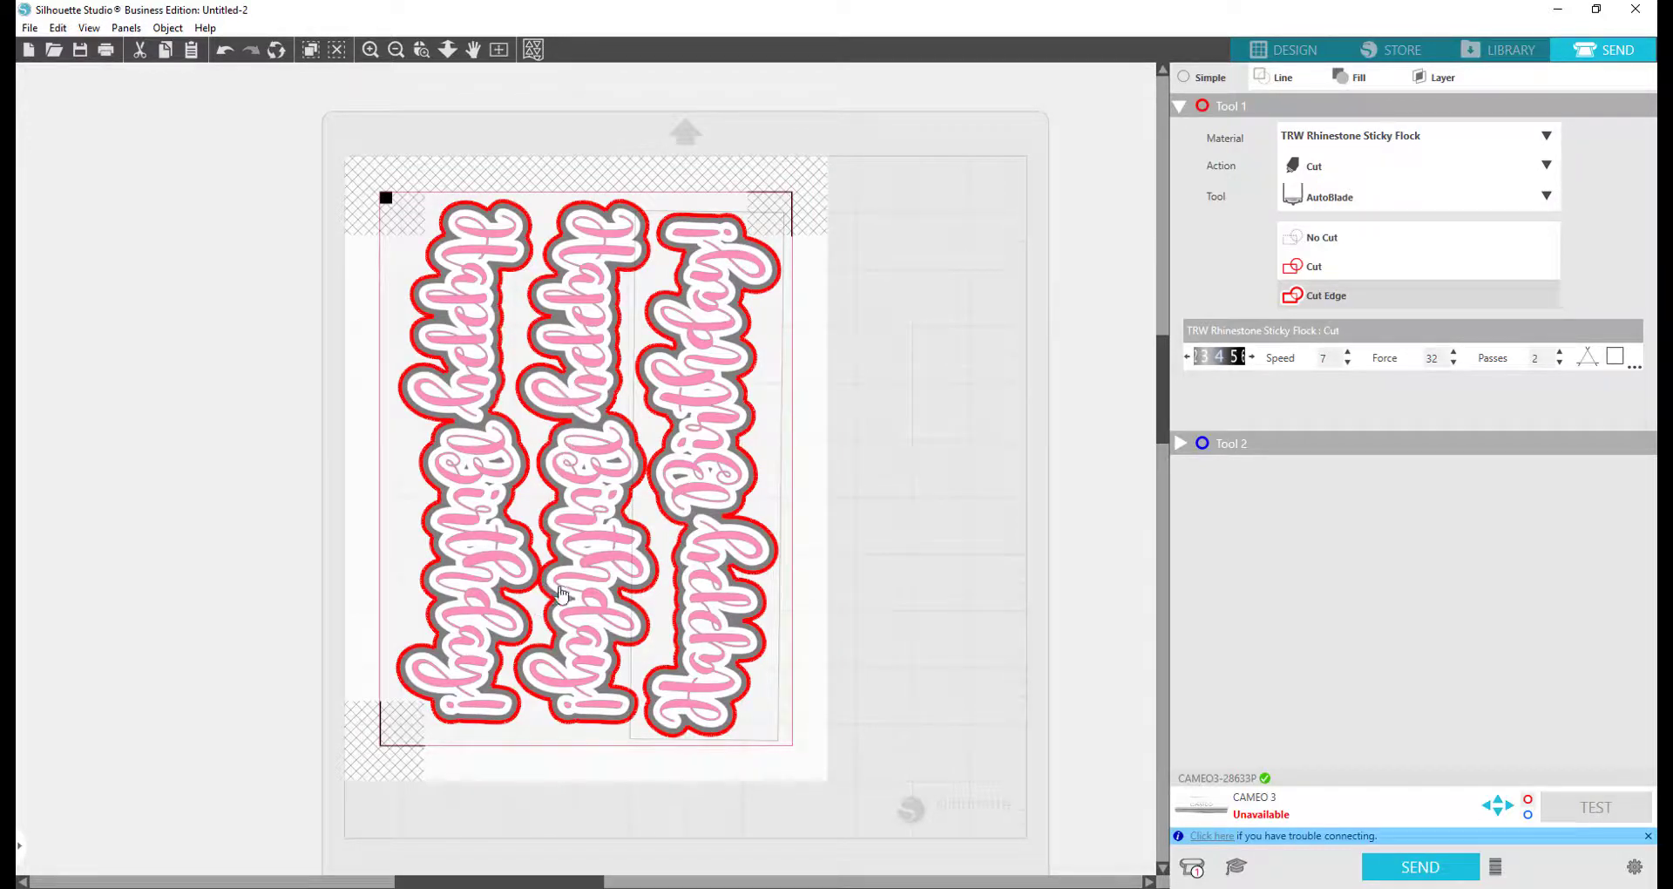
{"action": "left_click", "coordinate": [562, 595]}
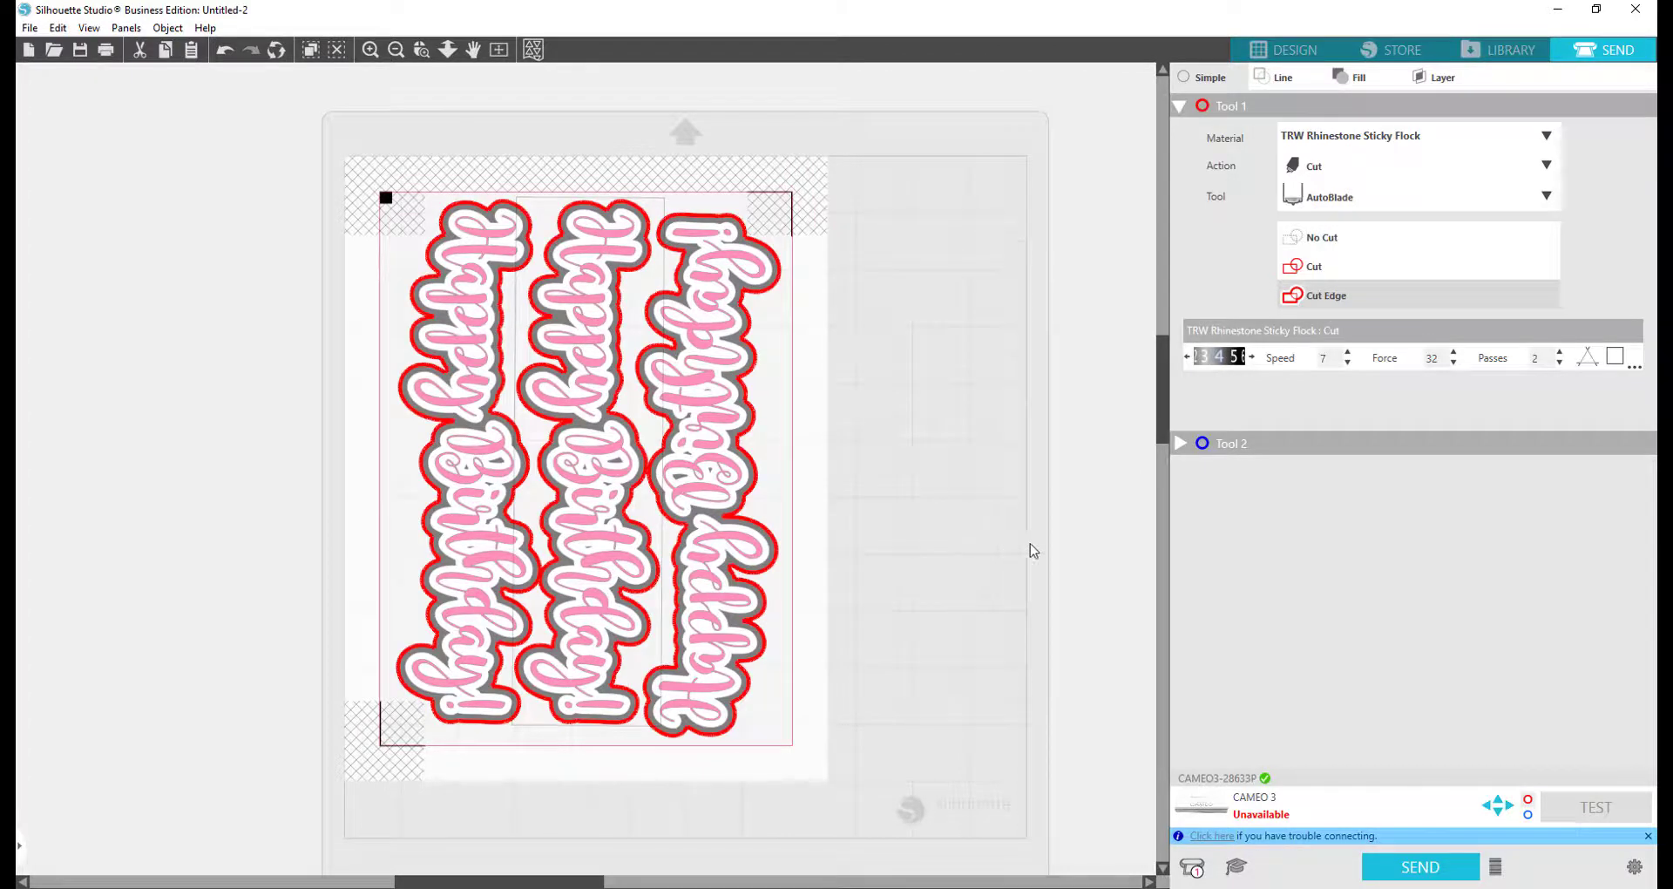
{"action": "left_click", "coordinate": [729, 554]}
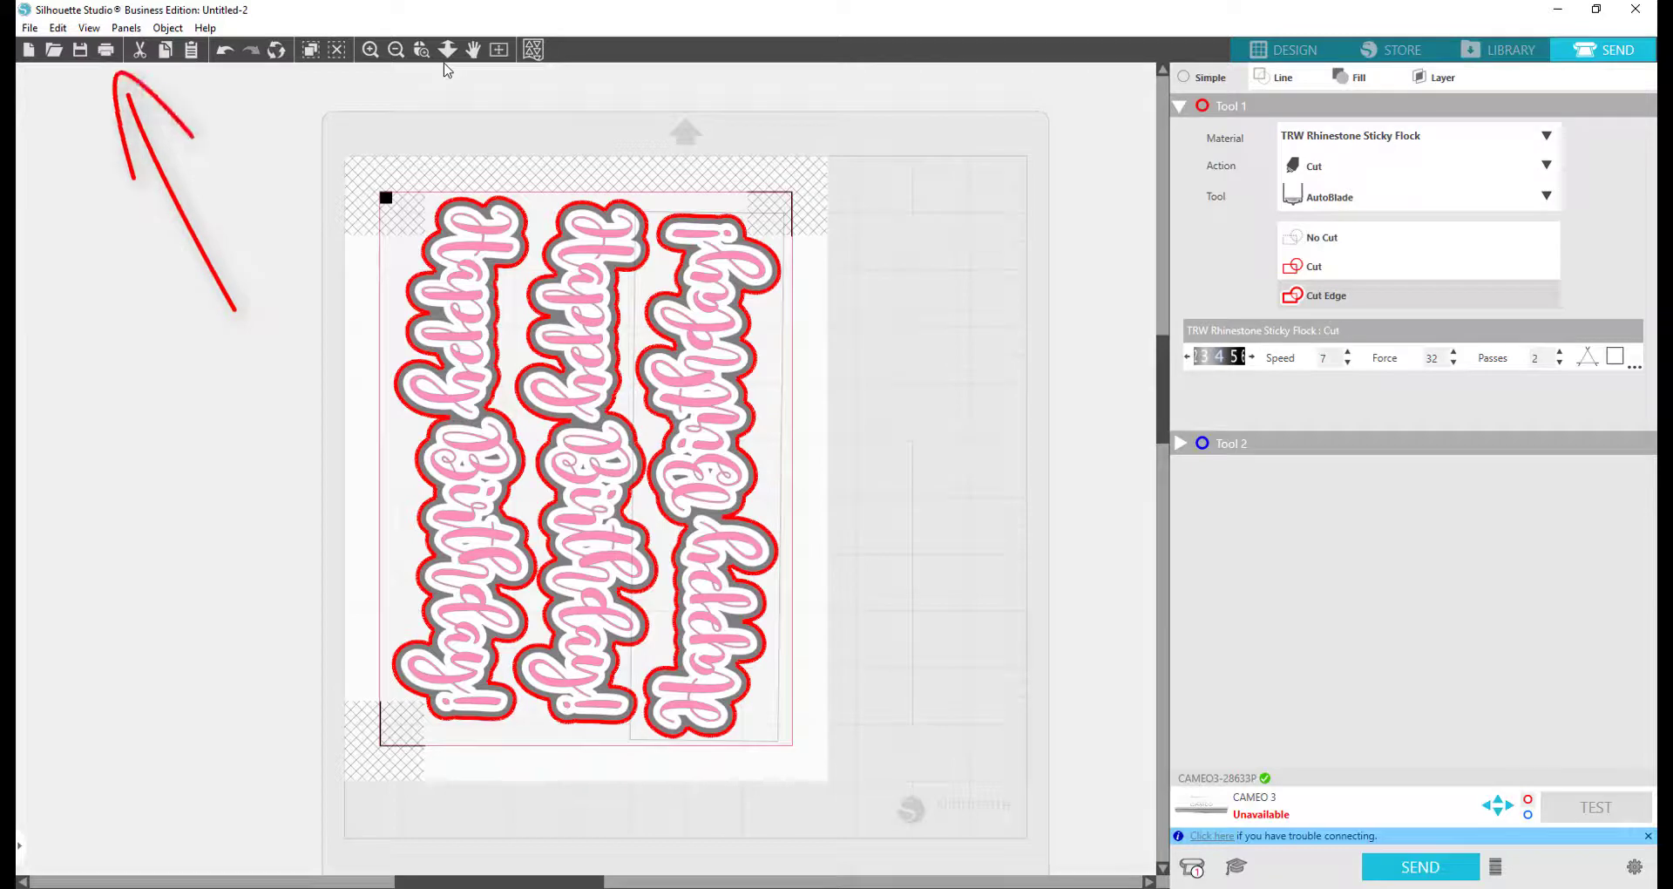
Start printing the page and set the HP Officejet 4630 series paper type to HP Matte Presentation or other matte paper.
{"action": "left_click", "coordinate": [106, 52]}
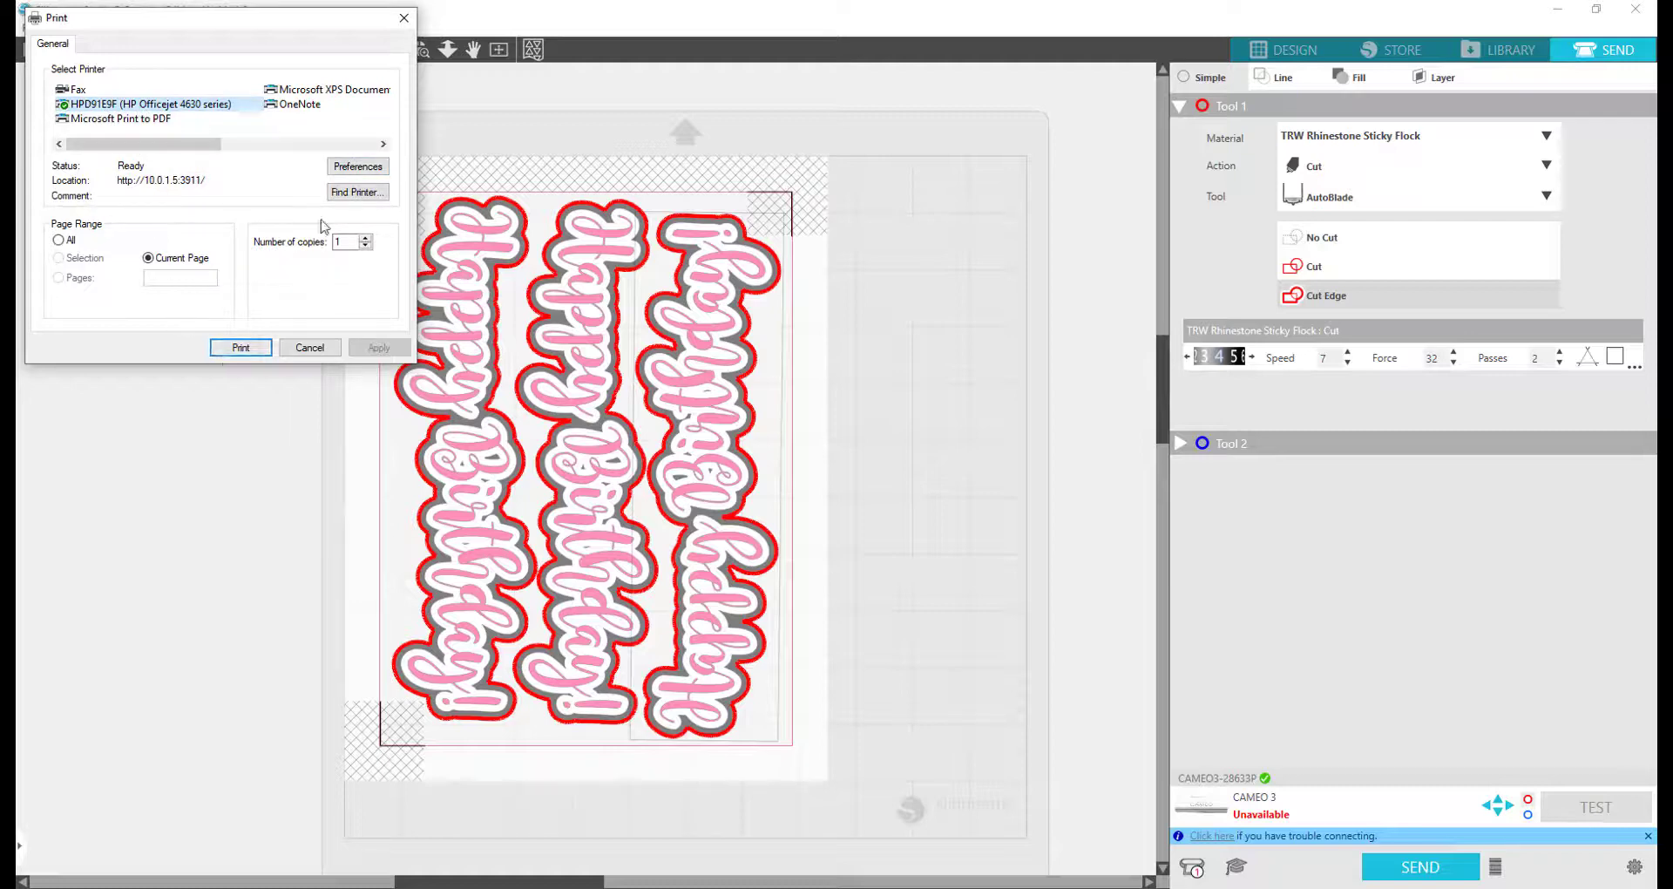
{"action": "left_click", "coordinate": [373, 169]}
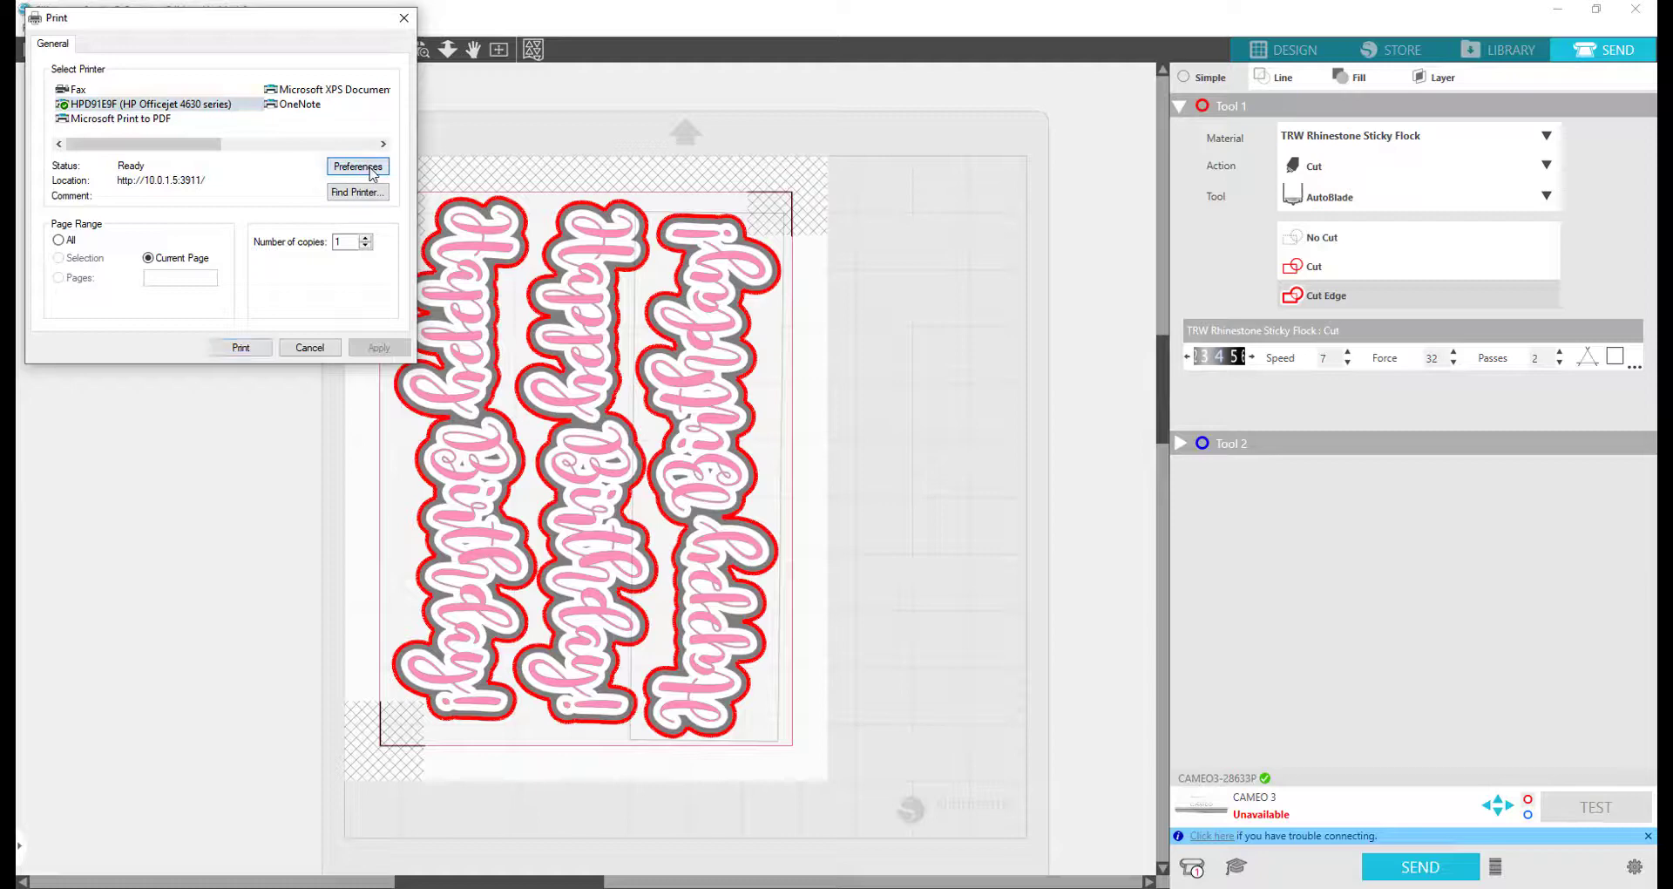
{"action": "left_click_drag", "start_coordinate": [382, 100], "coordinate": [702, 79]}
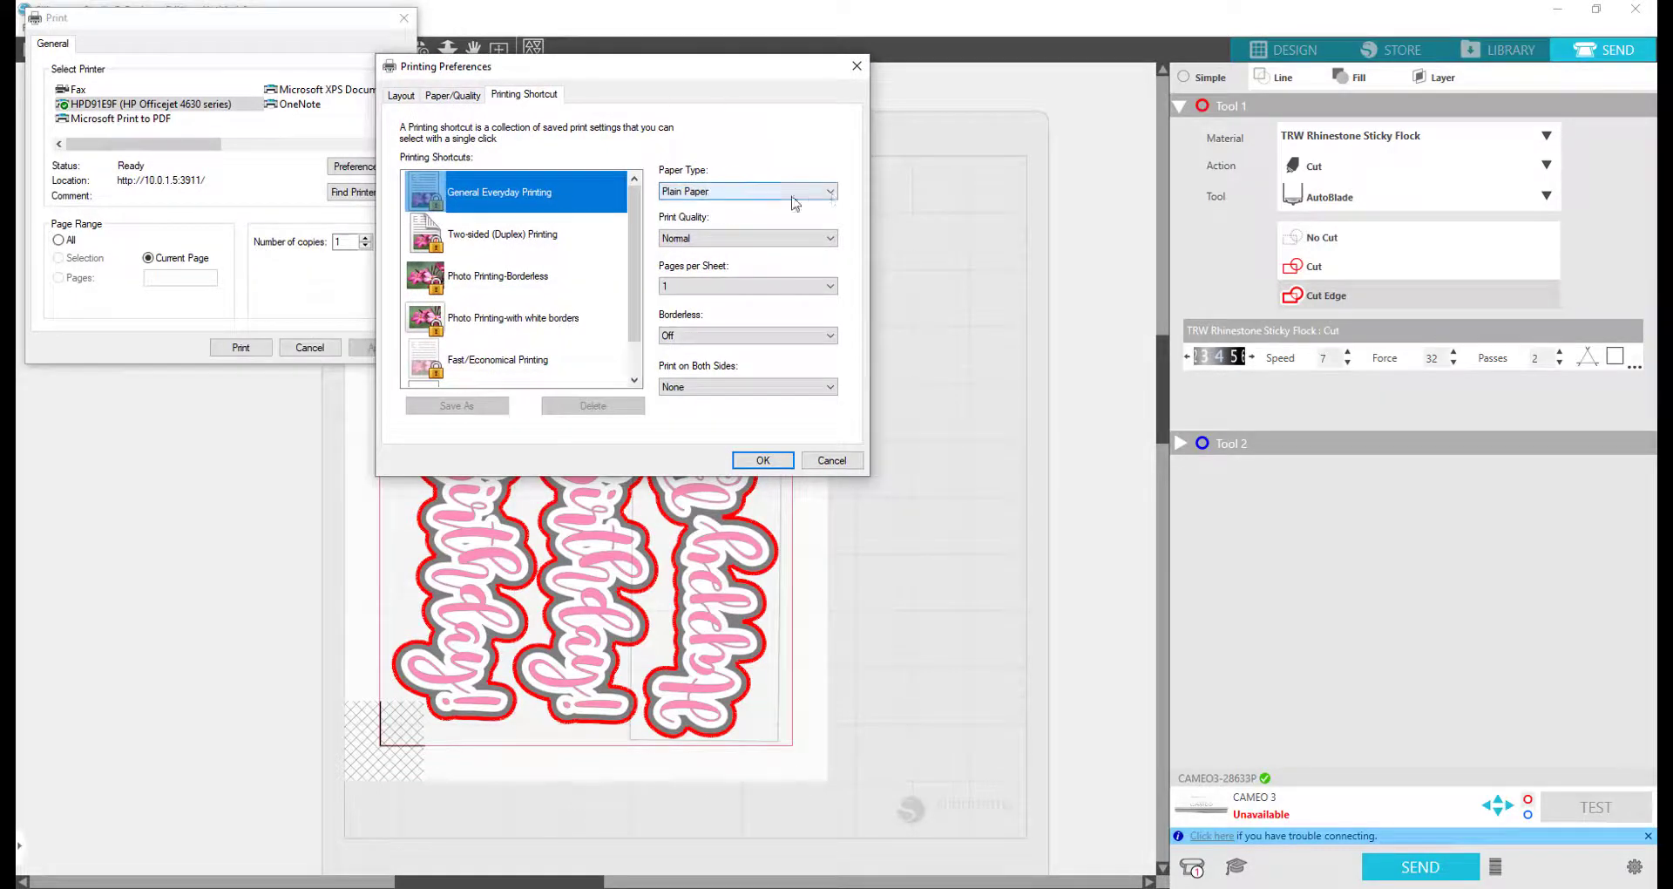
{"action": "left_click", "coordinate": [832, 193]}
{"action": "left_click", "coordinate": [832, 193]}
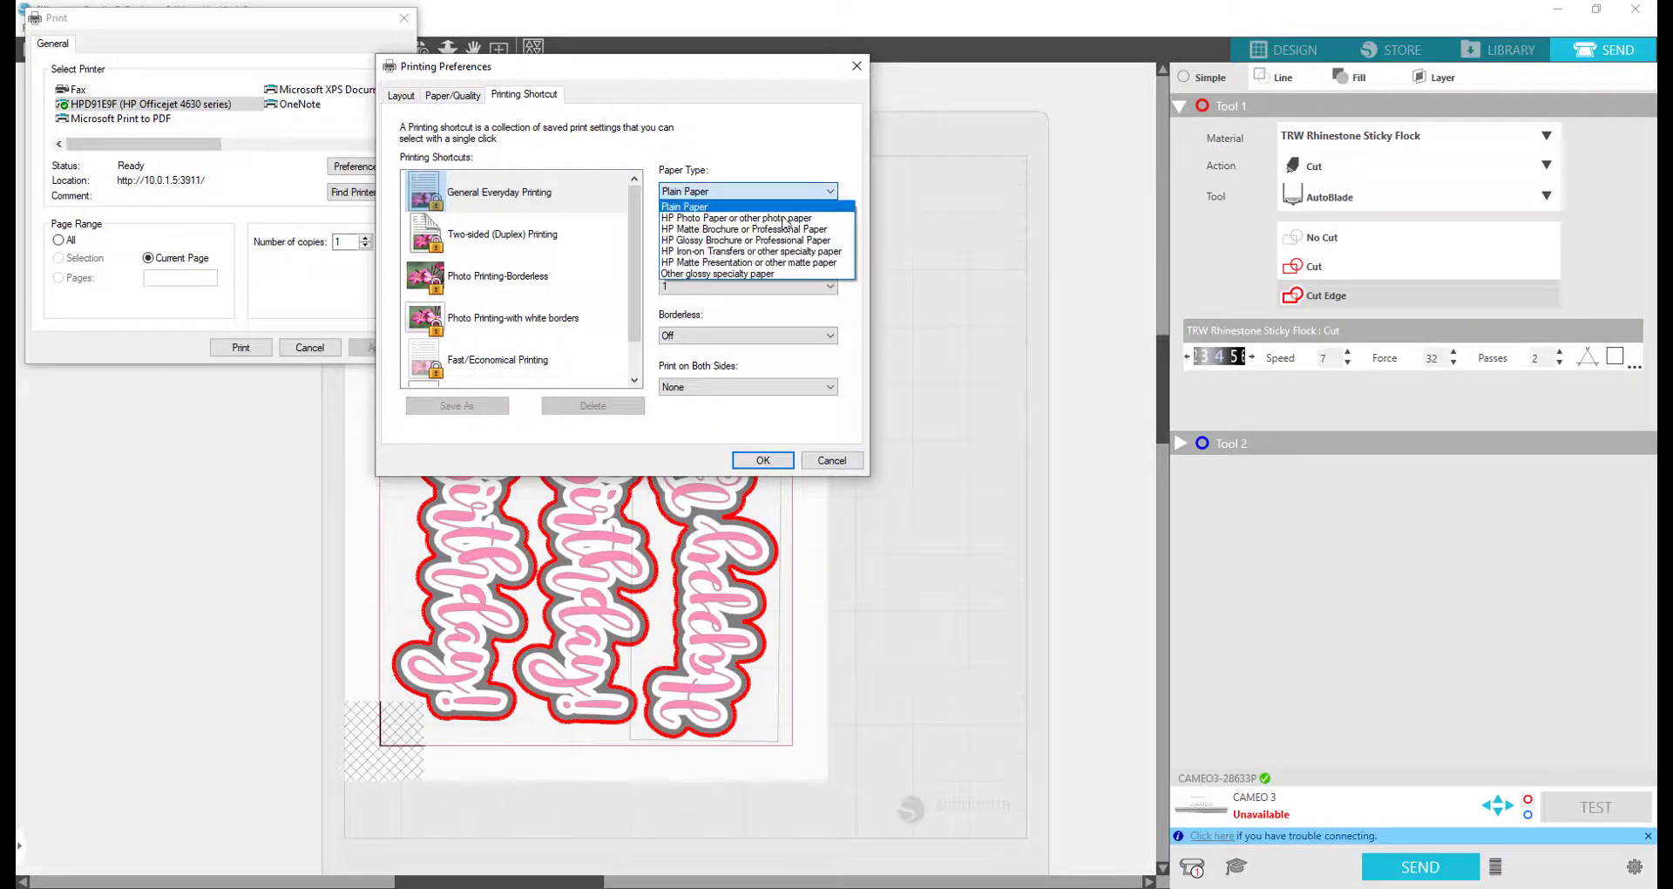
{"action": "left_click", "coordinate": [782, 263]}
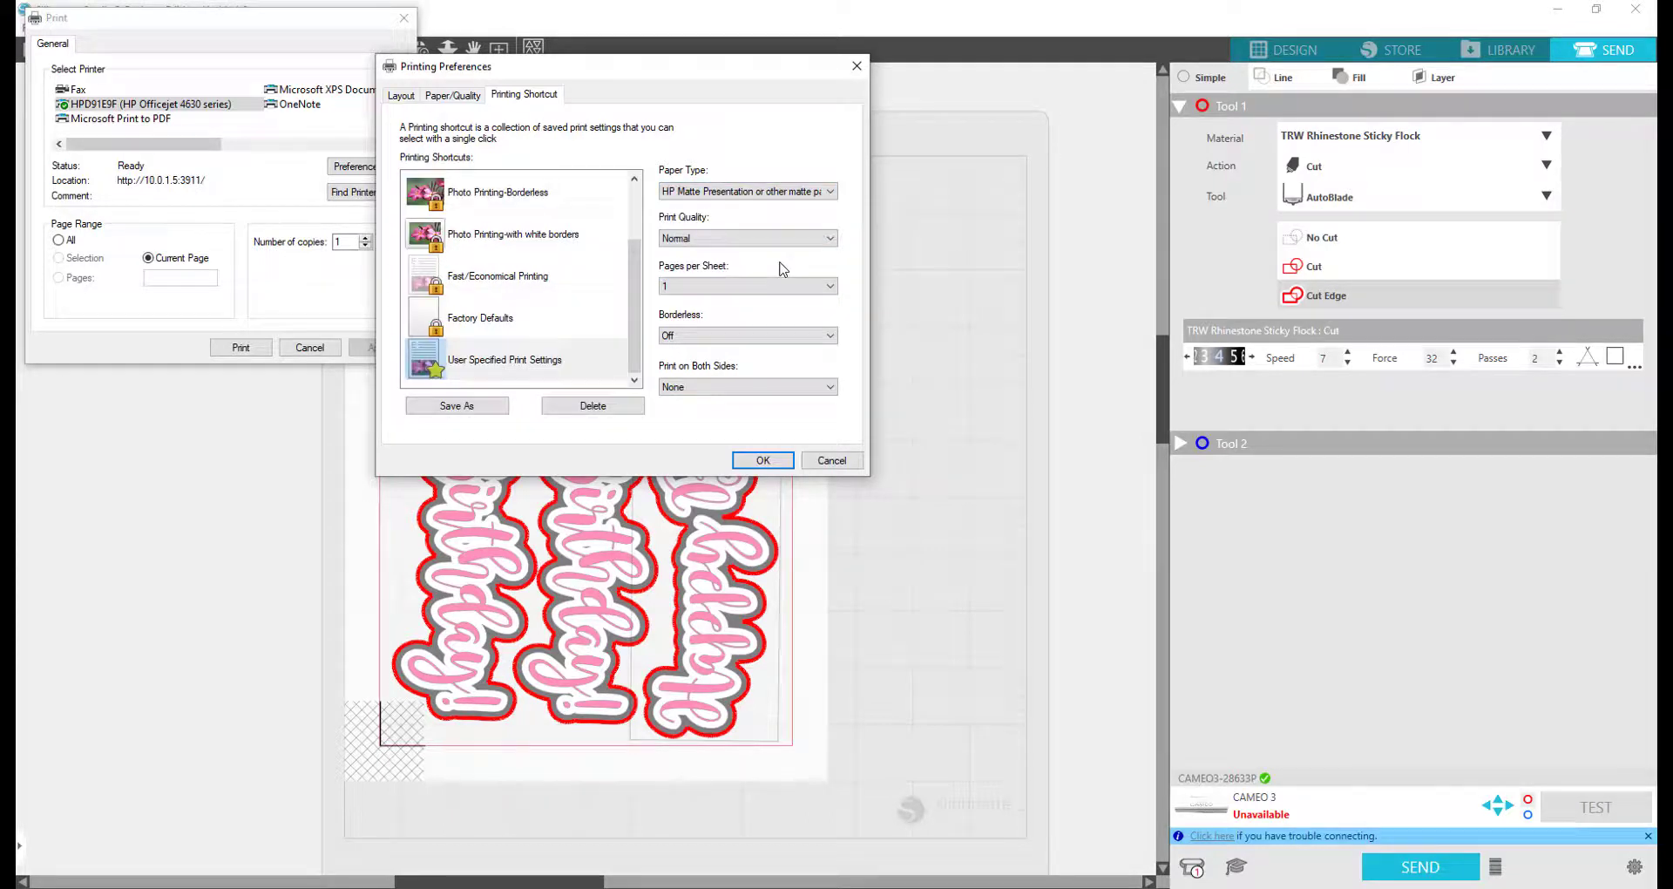
Set the print quality to Best, accept the preferences and print one copy of the current page.
{"action": "left_click", "coordinate": [830, 240]}
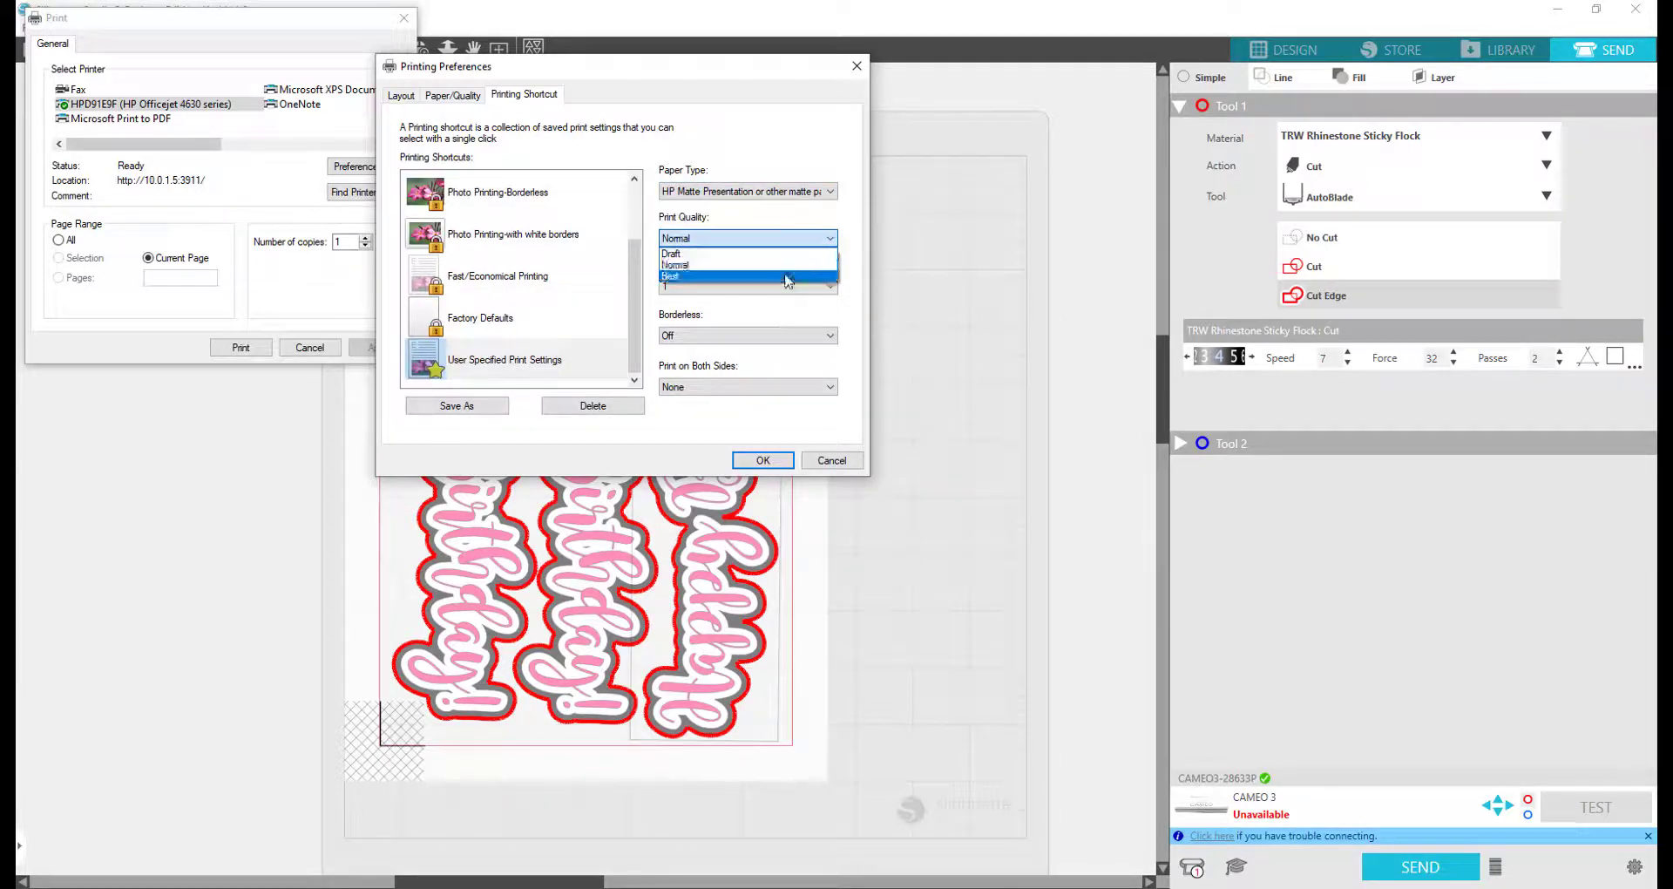
{"action": "left_click", "coordinate": [787, 277]}
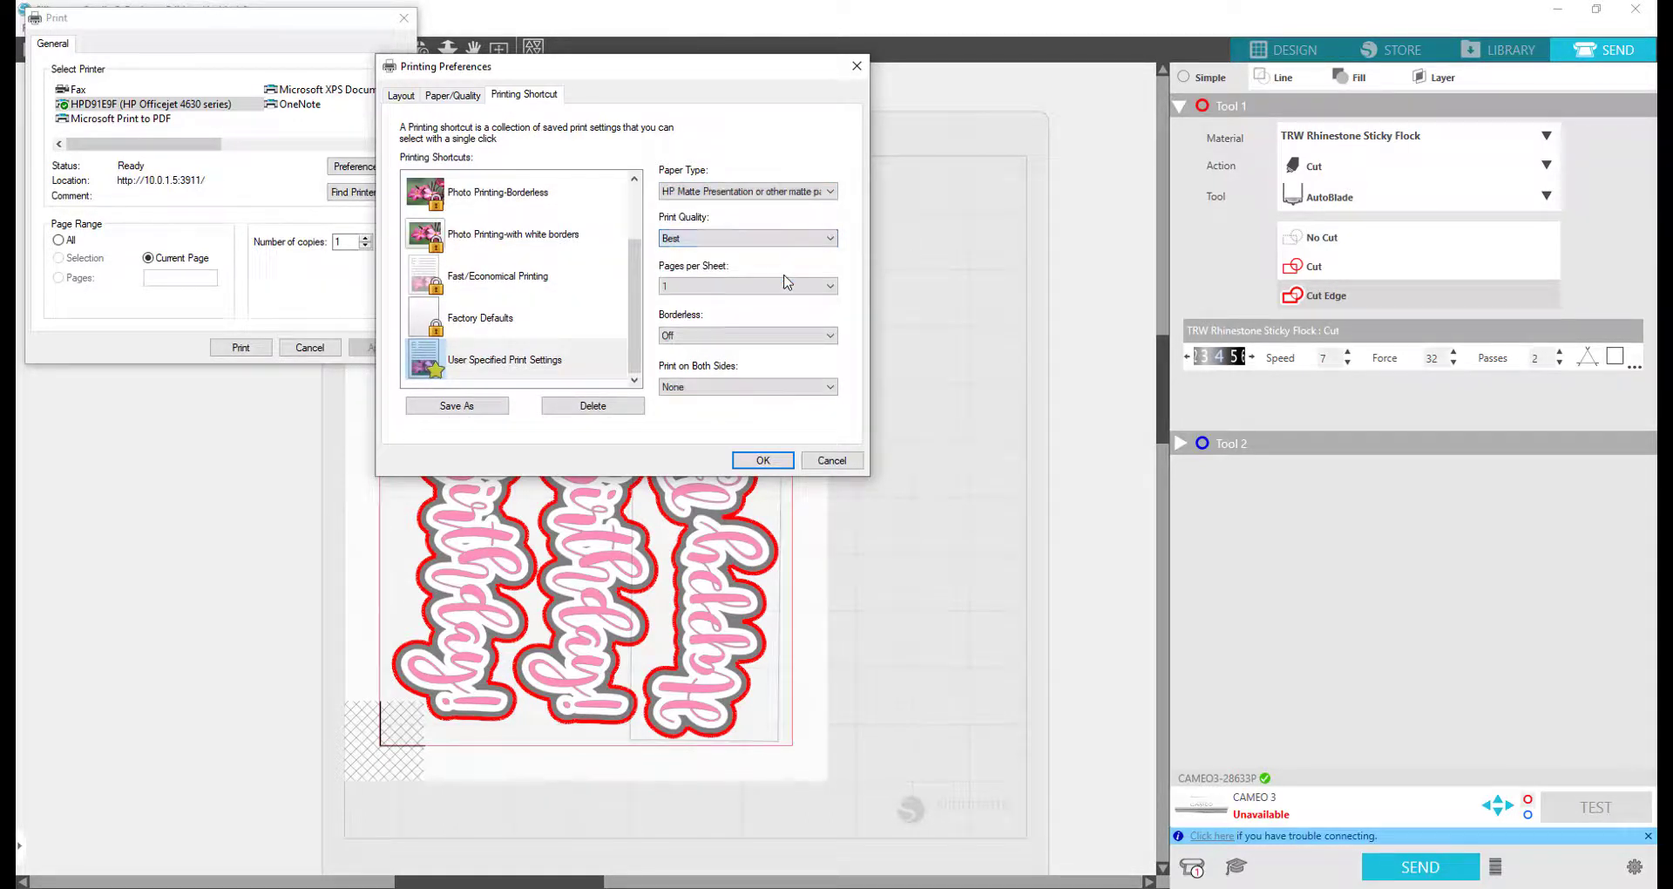
{"action": "left_click", "coordinate": [763, 462]}
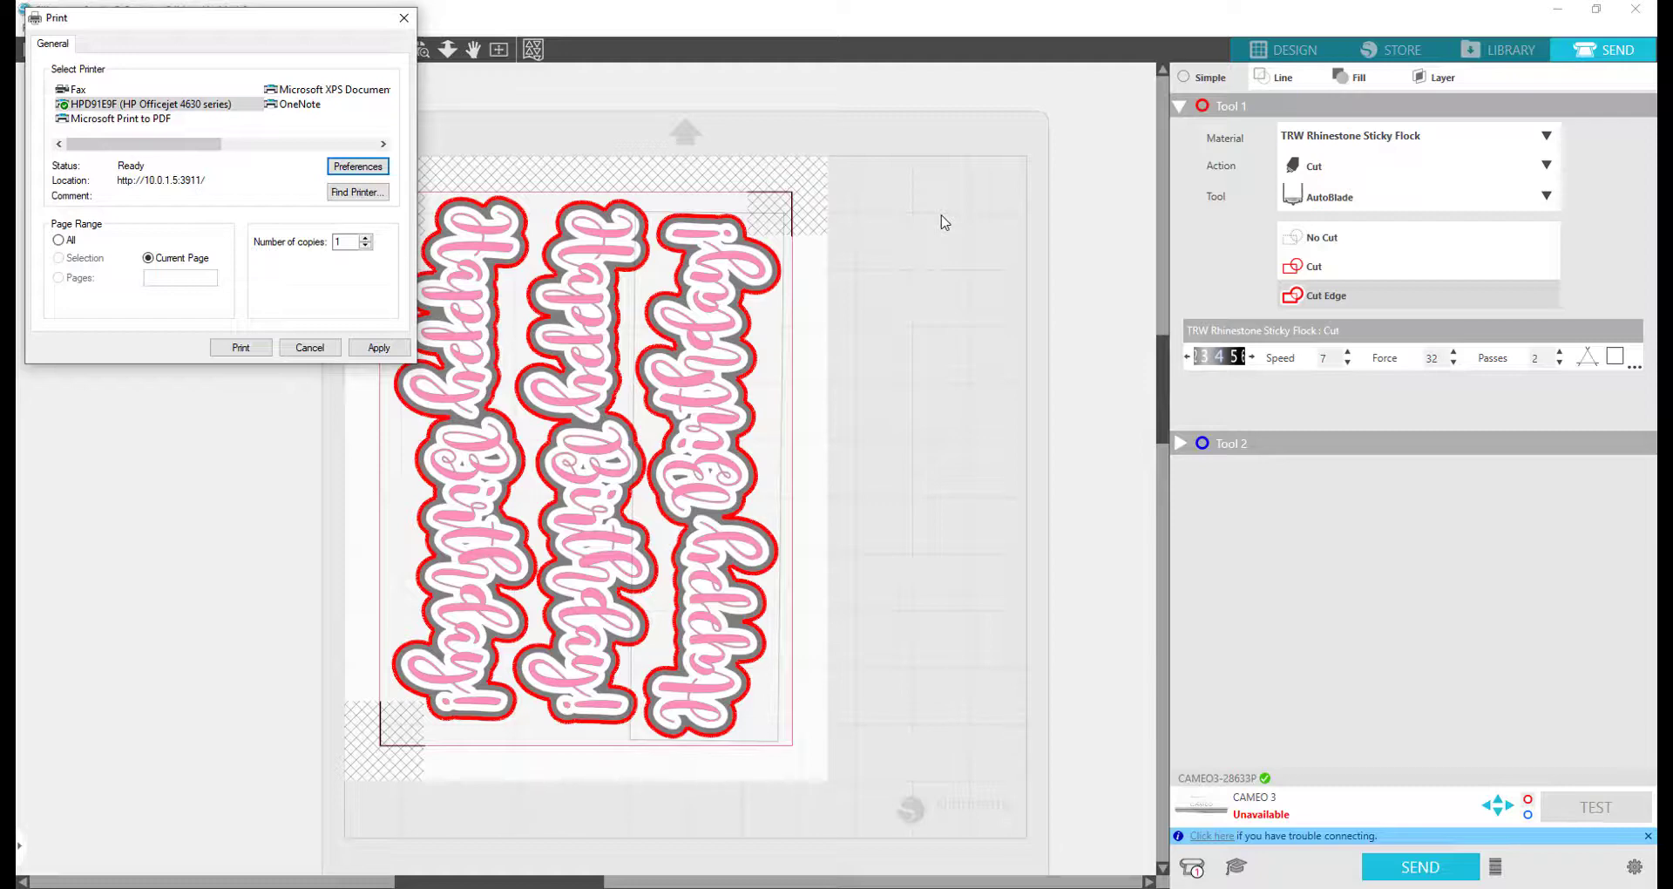
{"action": "left_click", "coordinate": [242, 347]}
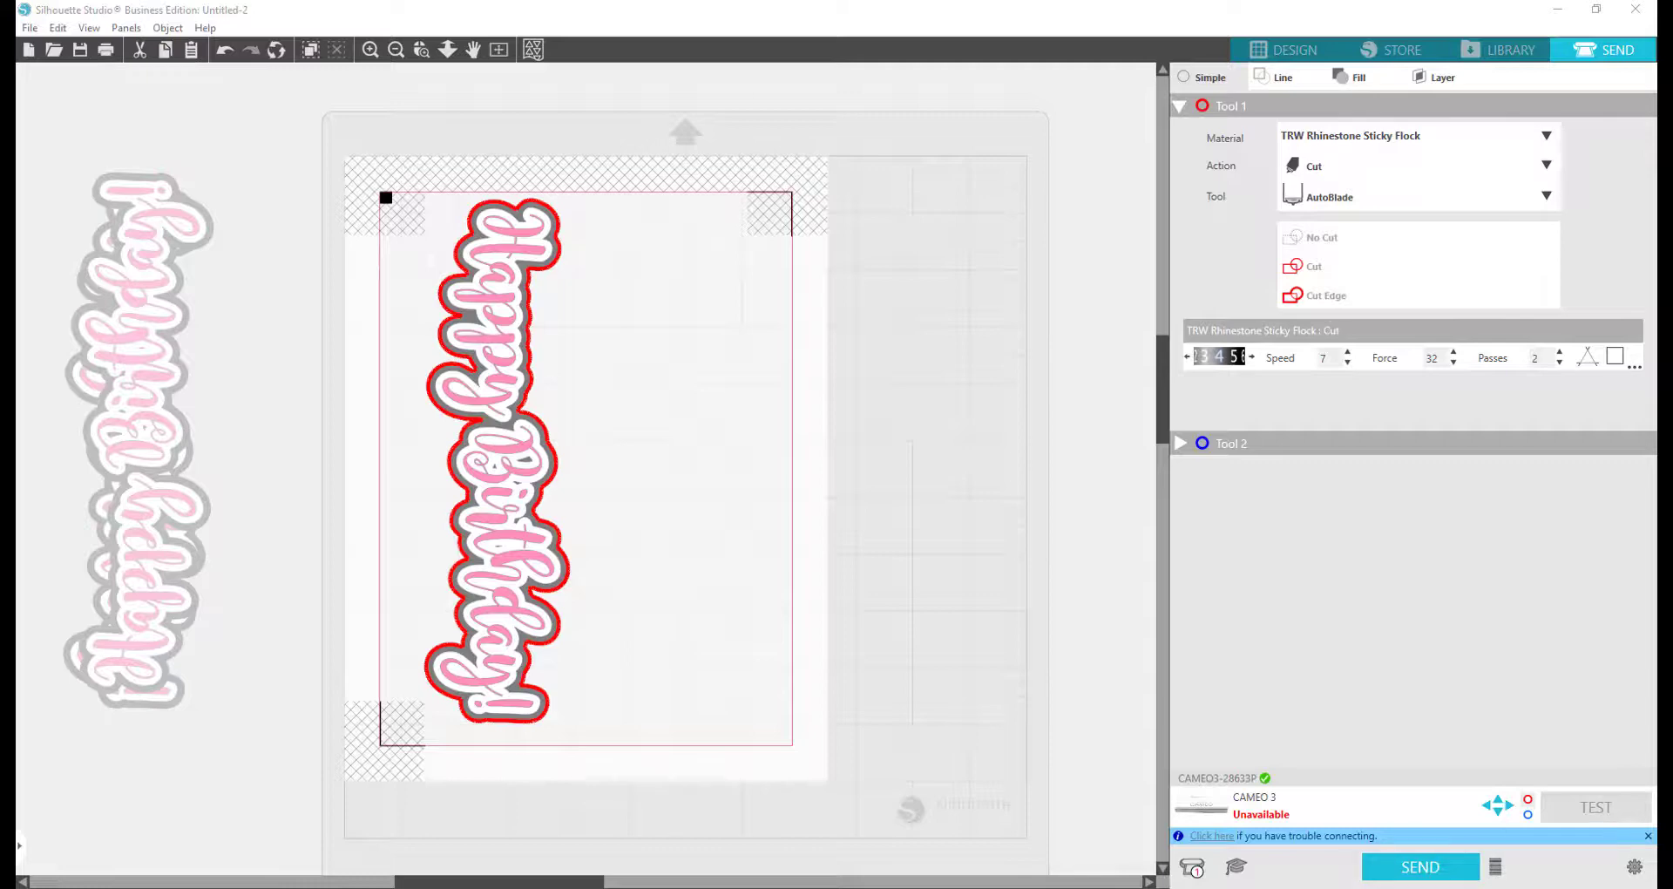
Set Tool 1's material to Cardstock, Plain and its cutting tool to Ratchet Blade.
{"action": "left_click", "coordinate": [1278, 888]}
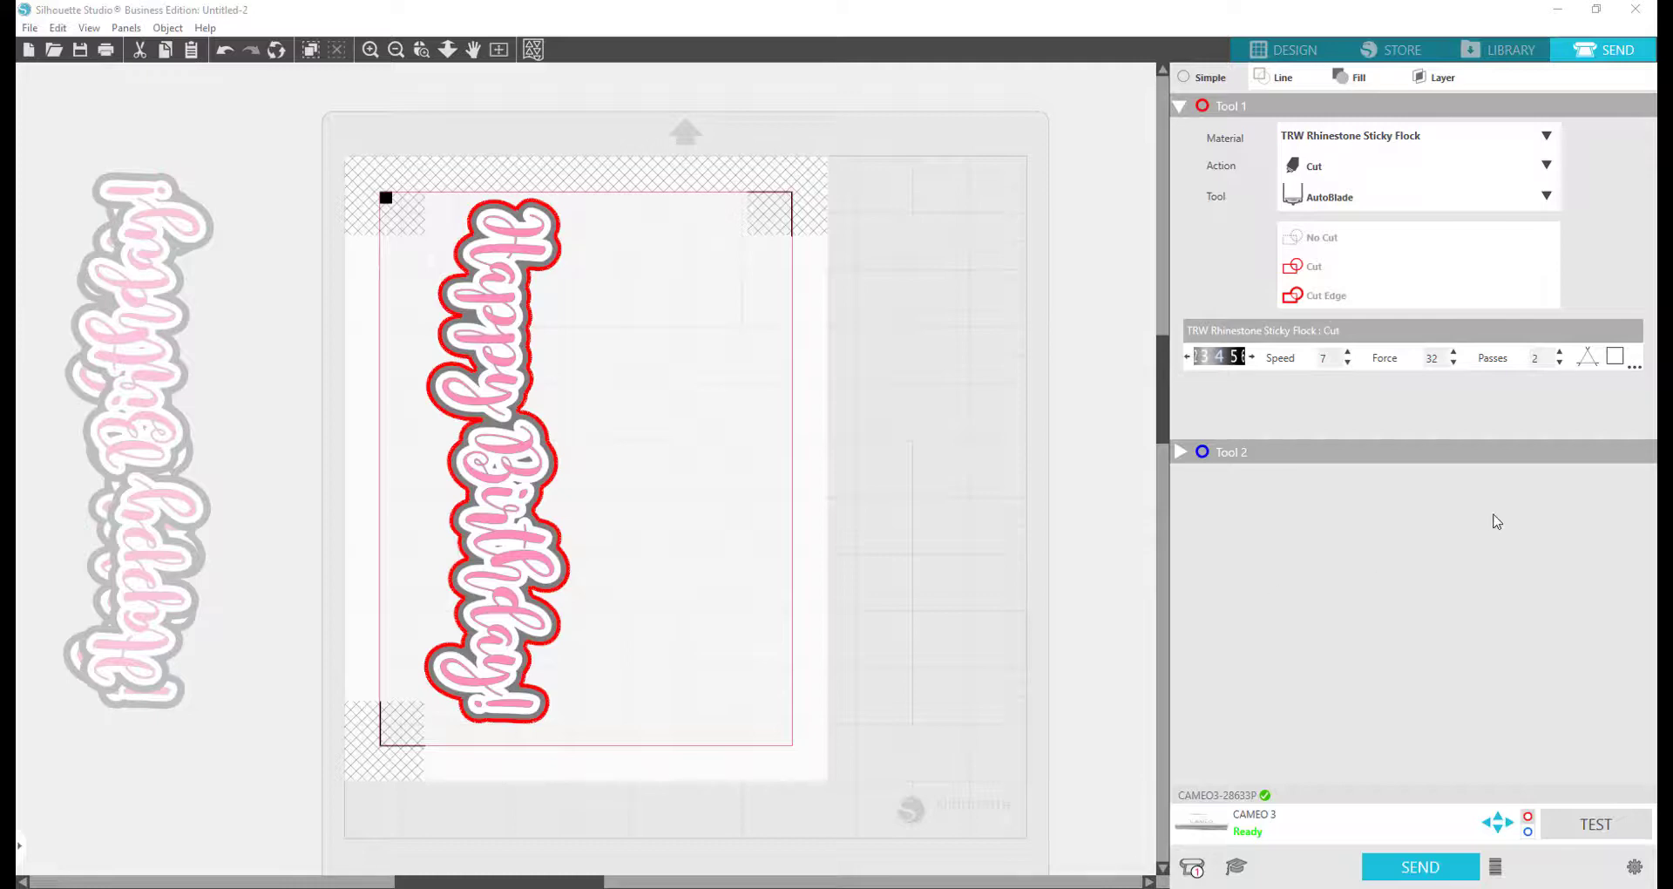
{"action": "left_click", "coordinate": [1548, 137]}
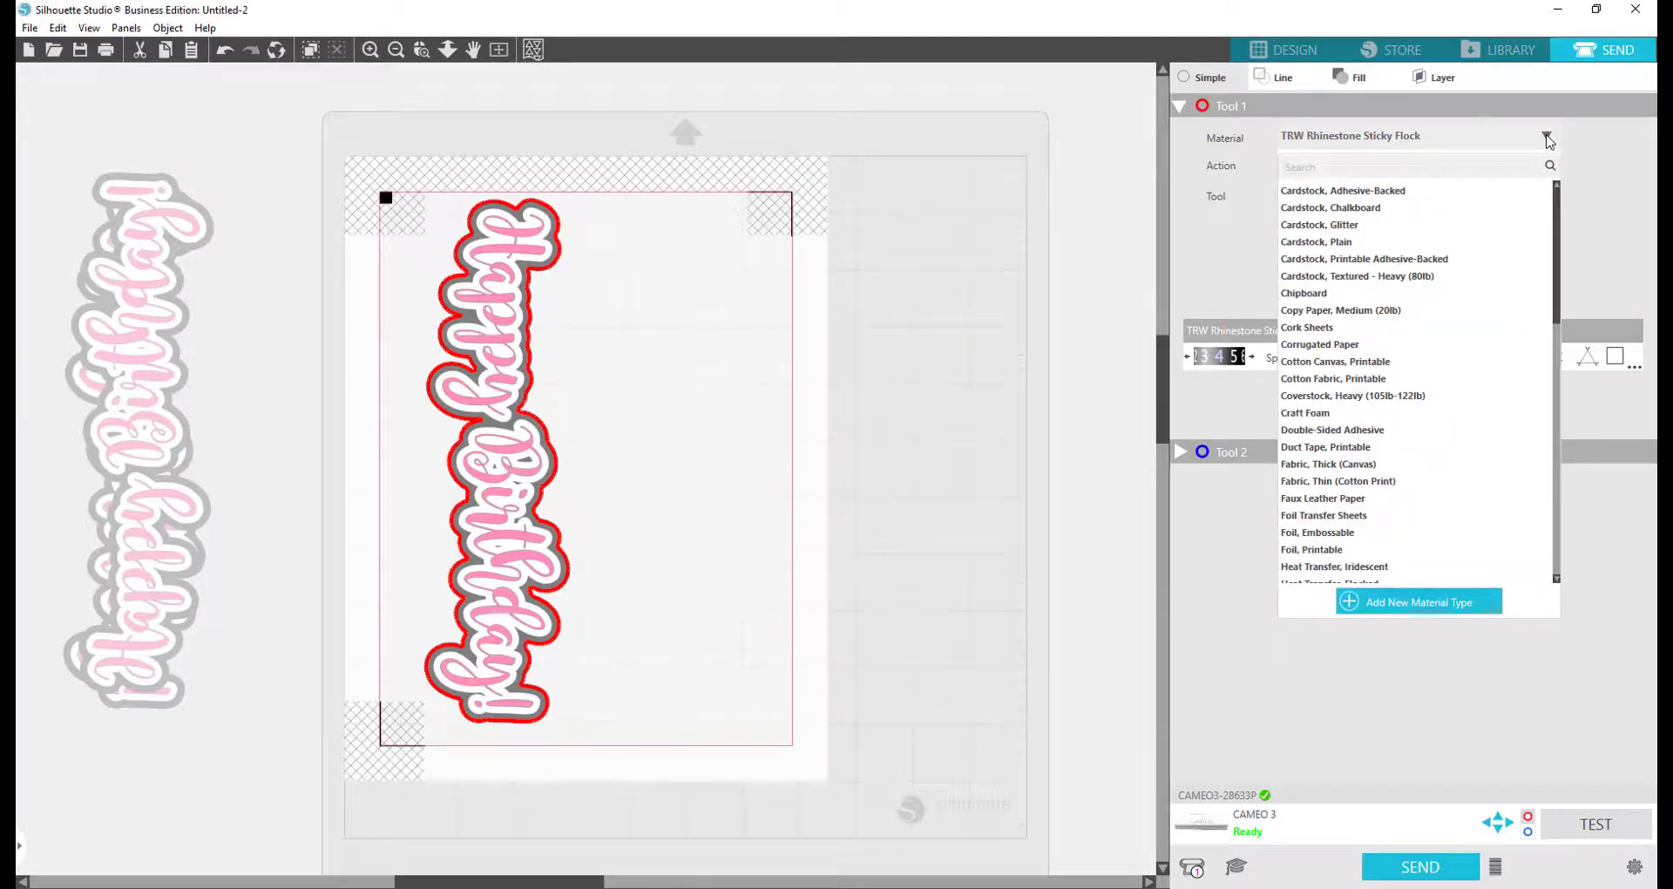
{"action": "left_click", "coordinate": [1339, 246]}
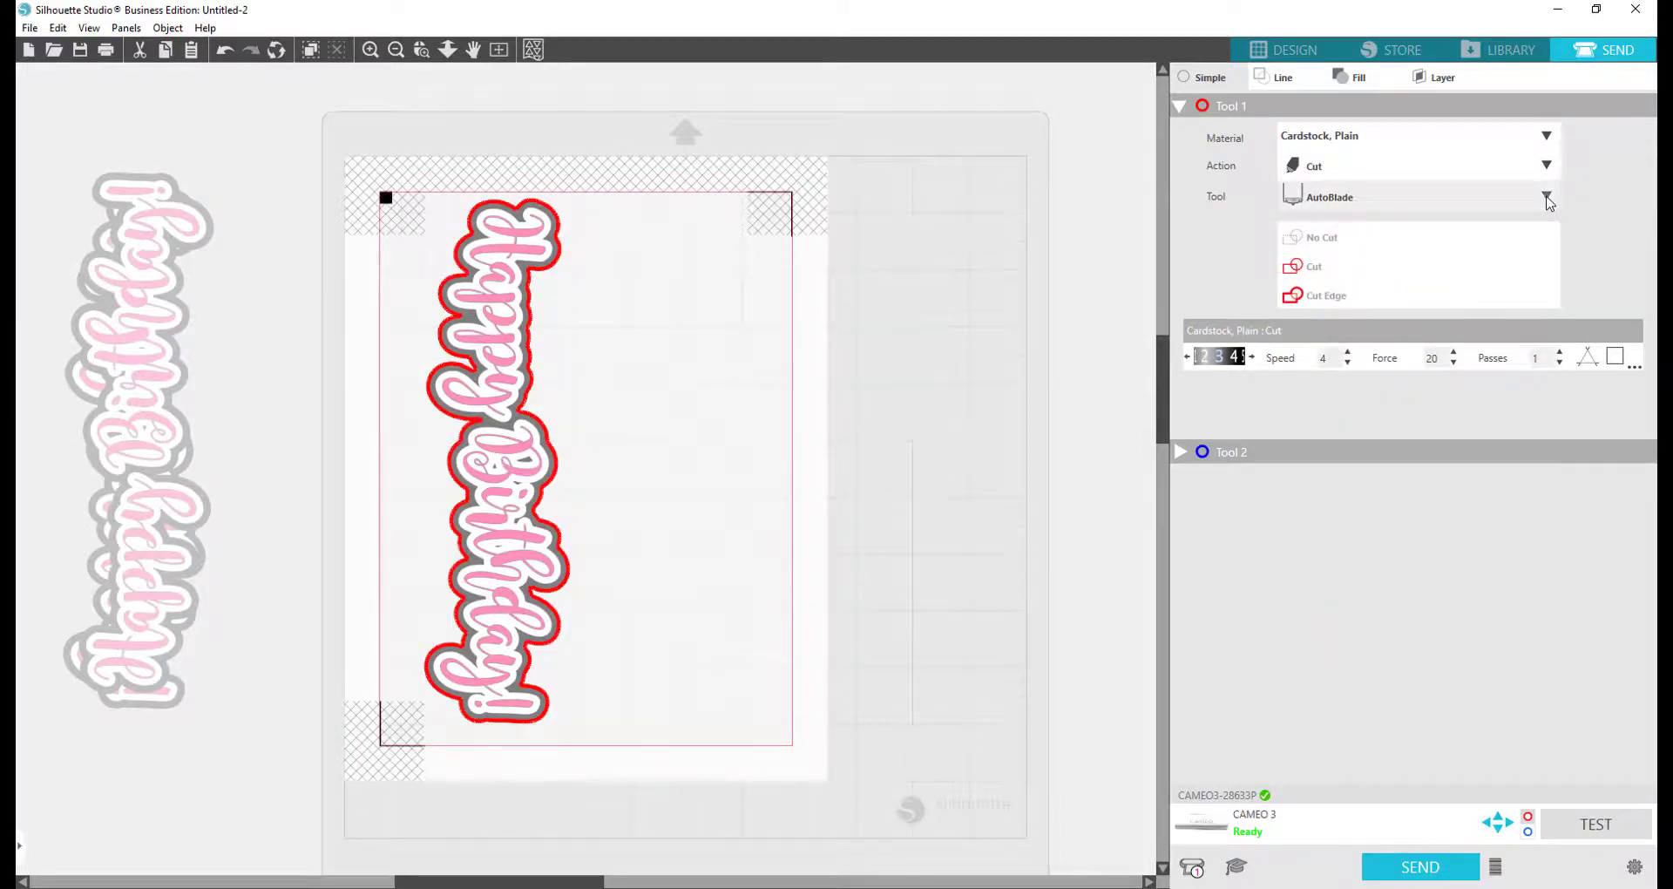
{"action": "left_click", "coordinate": [1546, 197]}
{"action": "left_click", "coordinate": [1378, 262]}
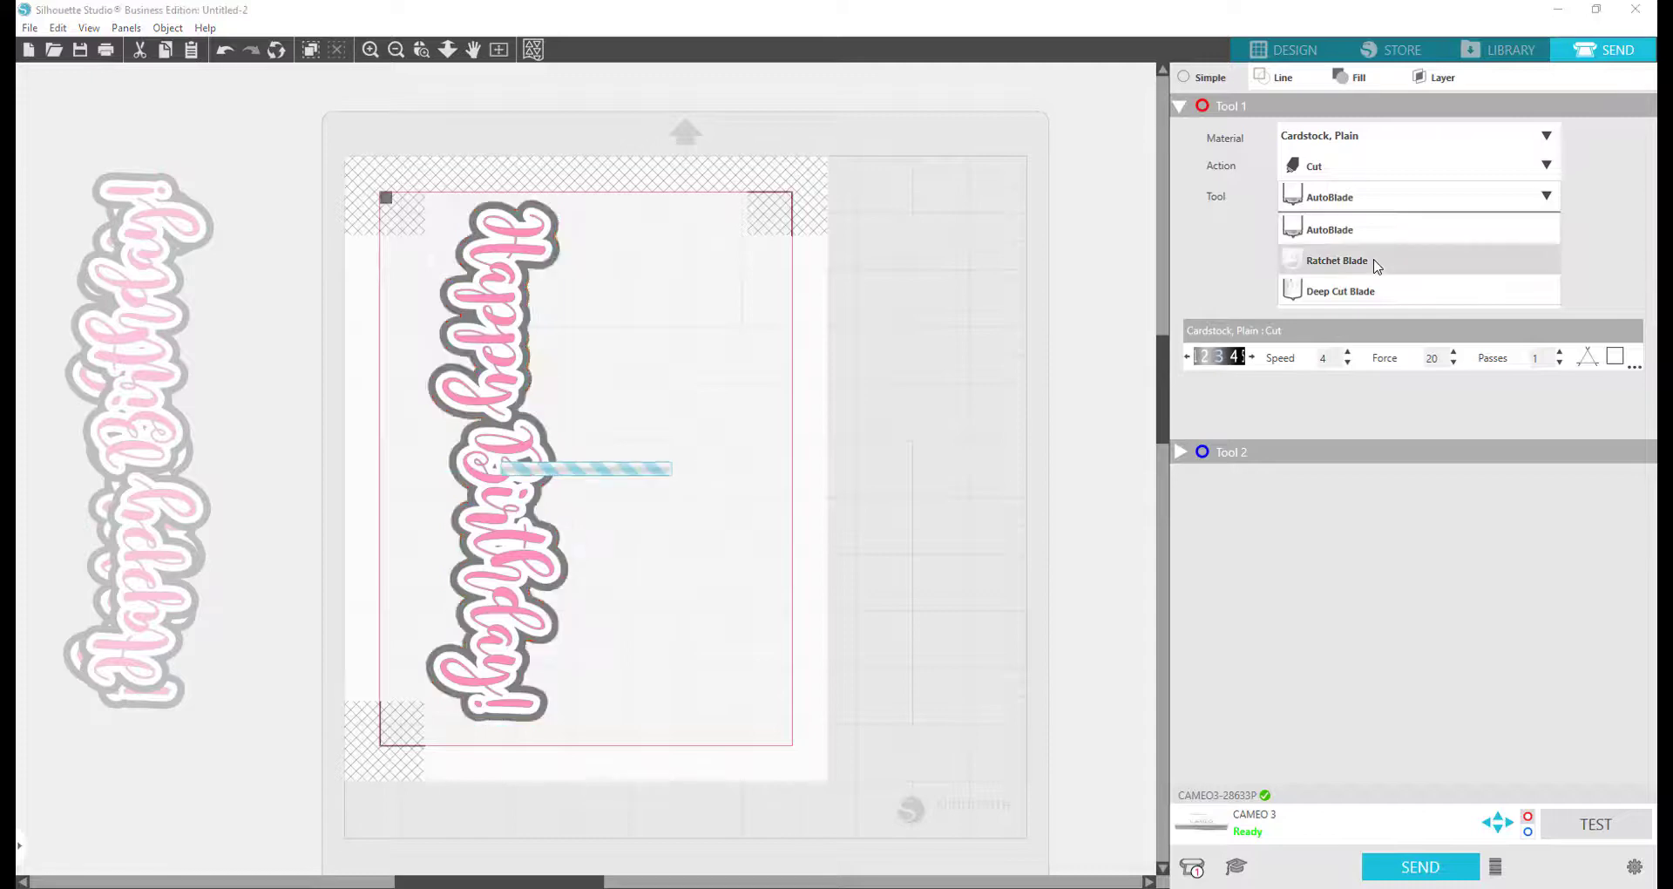